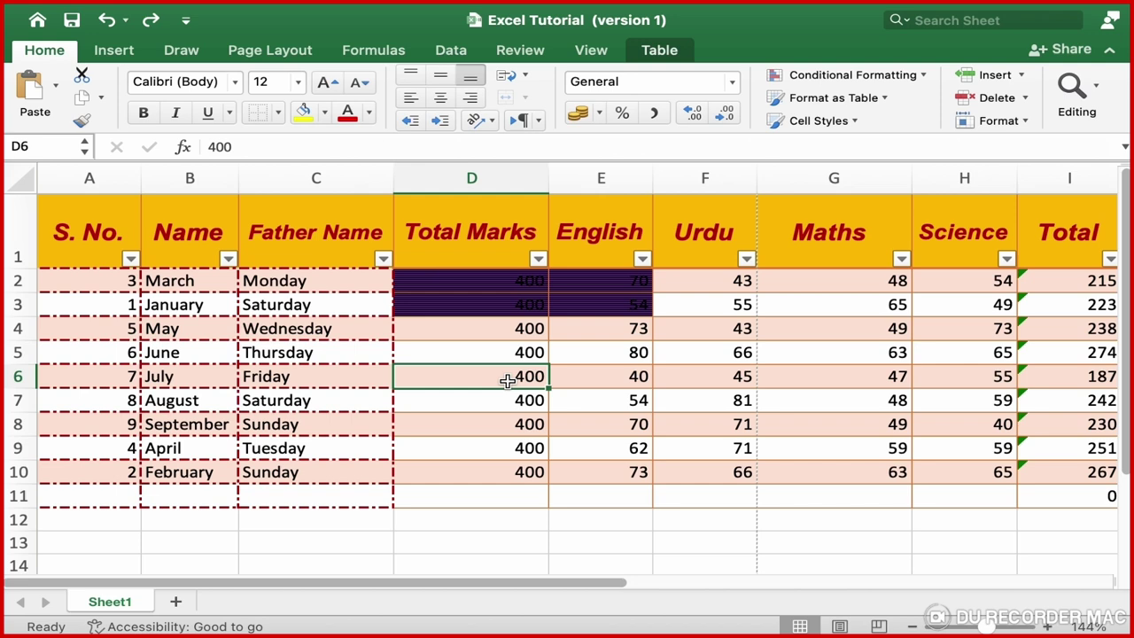
Step: Format-paint cell E6's plain style over A2:E10, clearing the dark fill and dashed borders
click(895, 75)
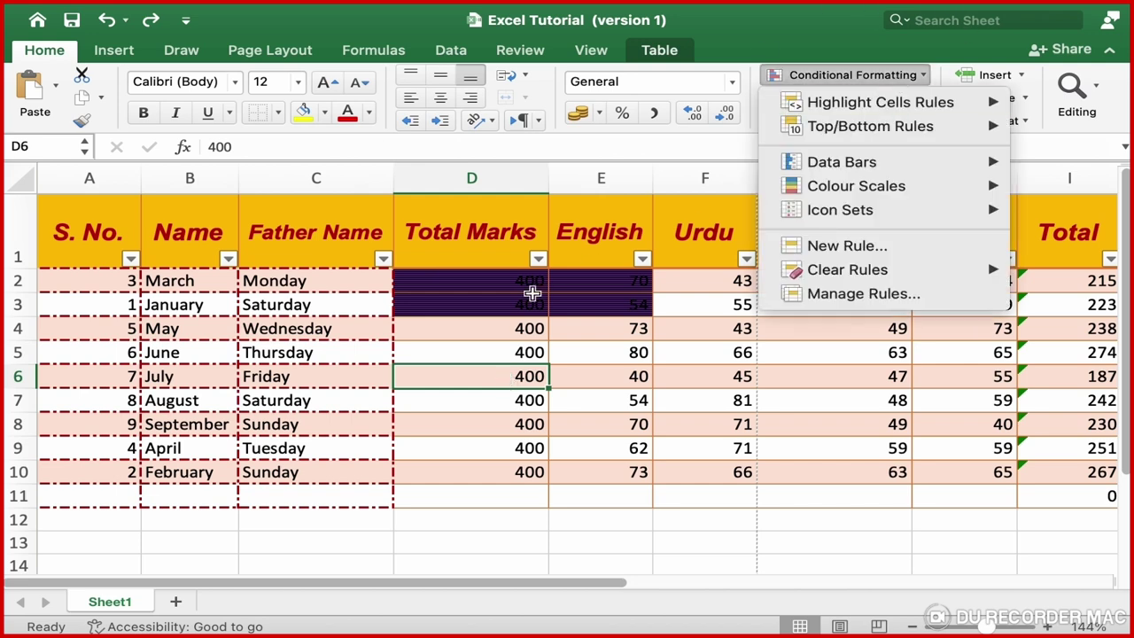
click(489, 310)
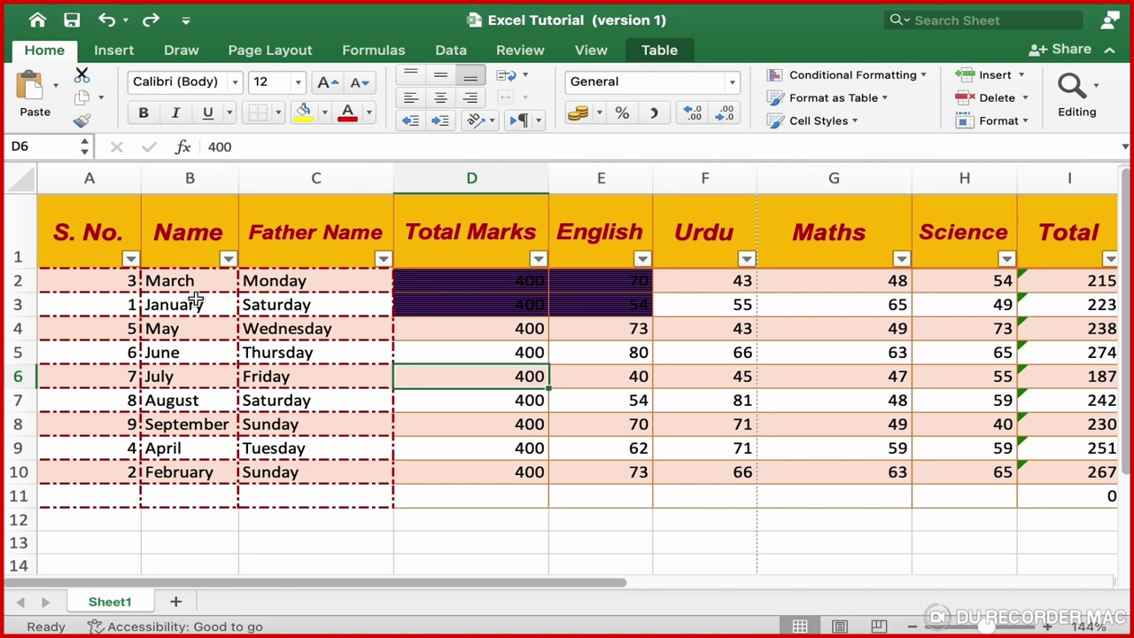
click(640, 379)
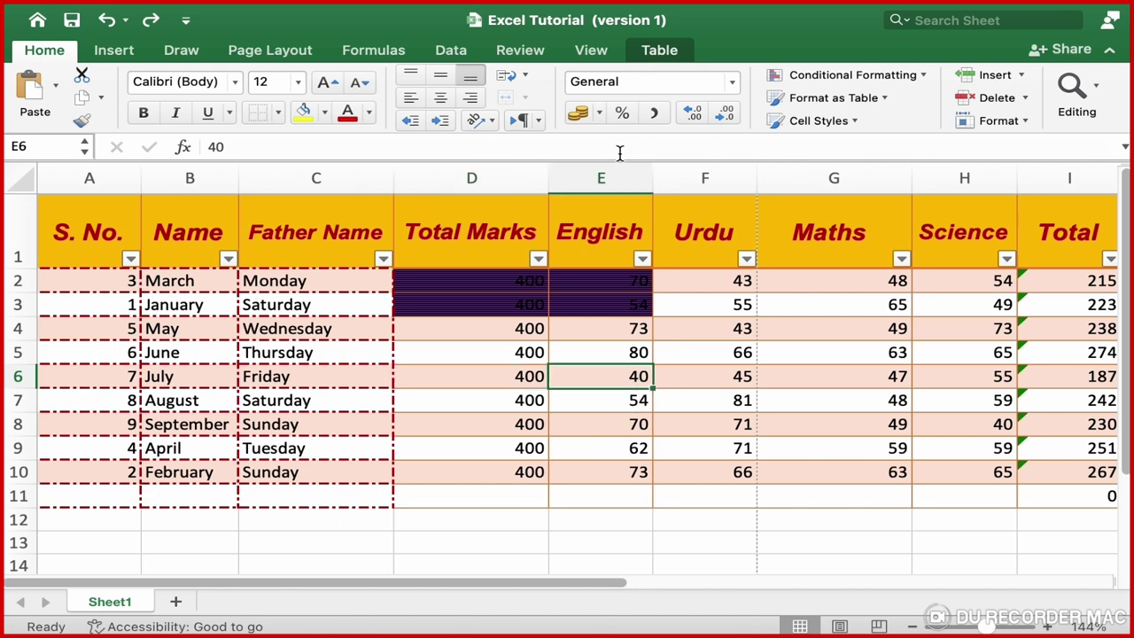
click(80, 122)
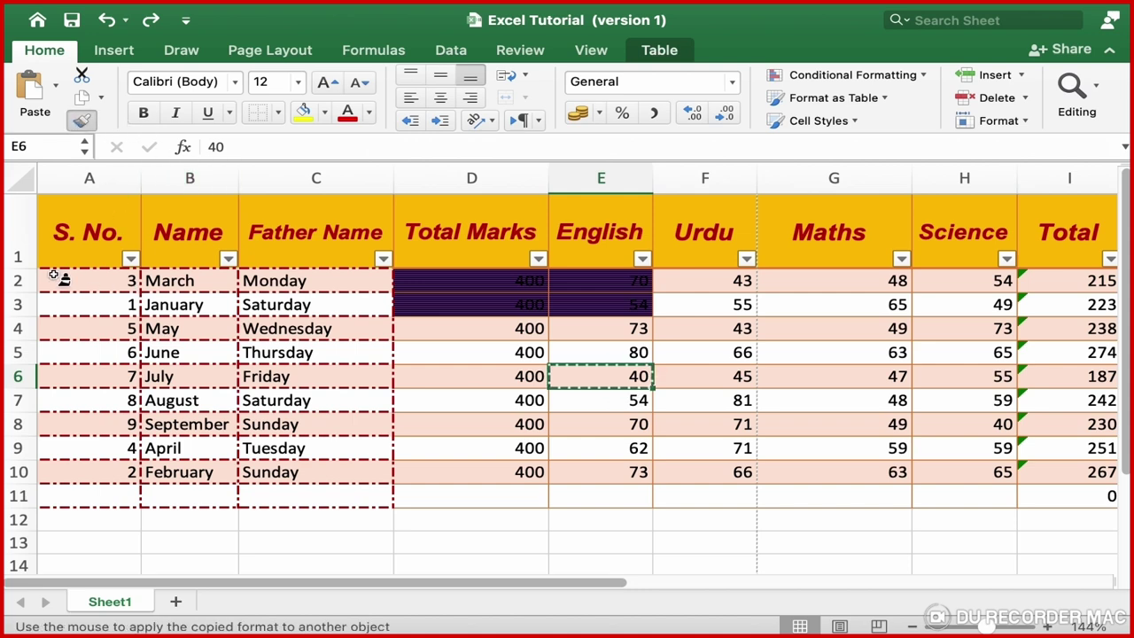
drag(60, 278, 605, 475)
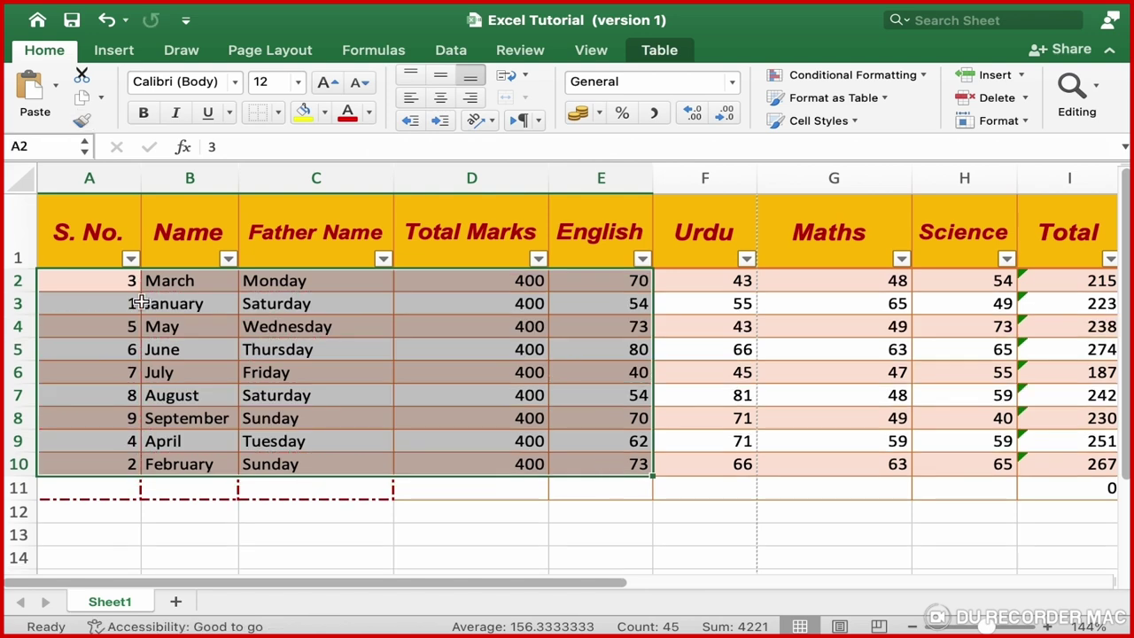
click(638, 373)
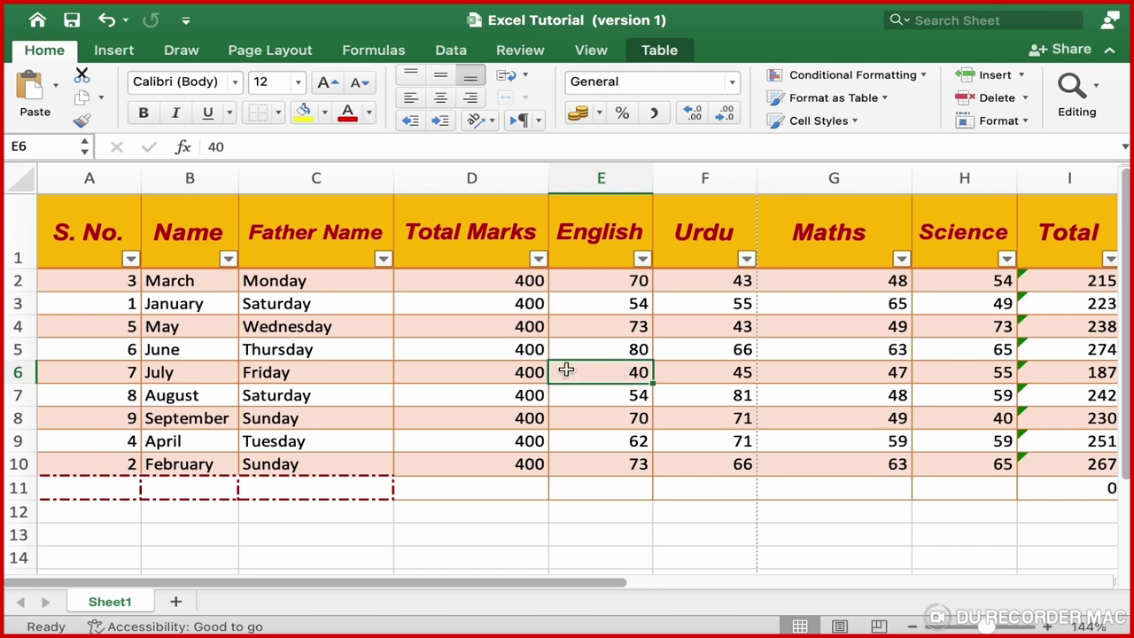
mouse_move(93, 226)
mouse_down()
mouse_move(542, 424)
mouse_move(1074, 478)
mouse_up()
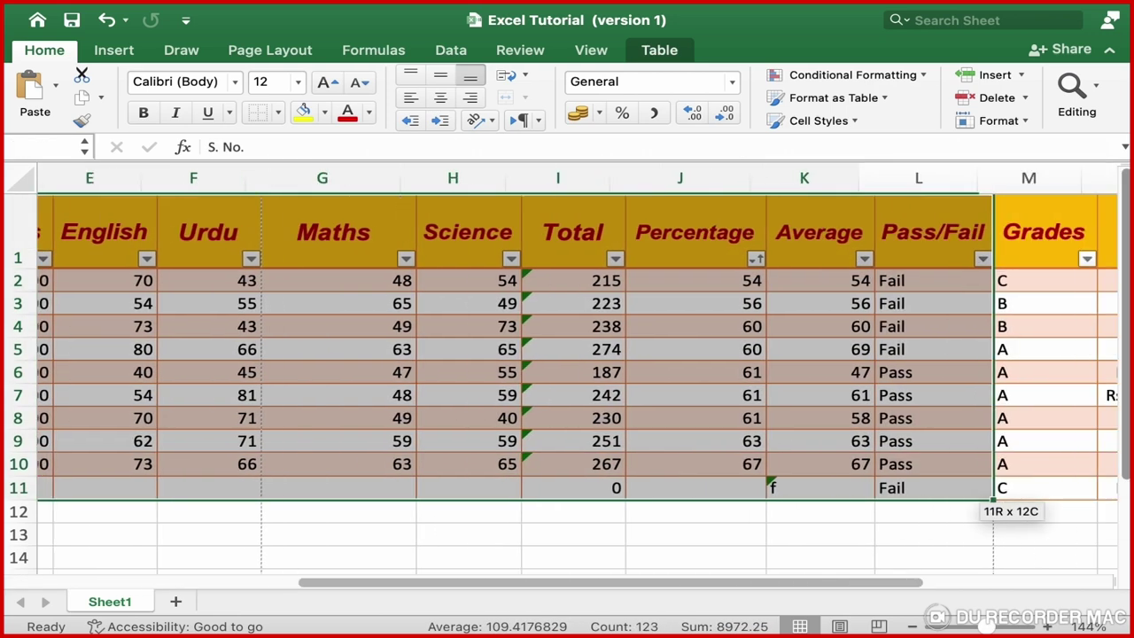
Step: Select the table from A1 through N11 and bring up Highlight Cells Rules
drag(1073, 478, 1016, 487)
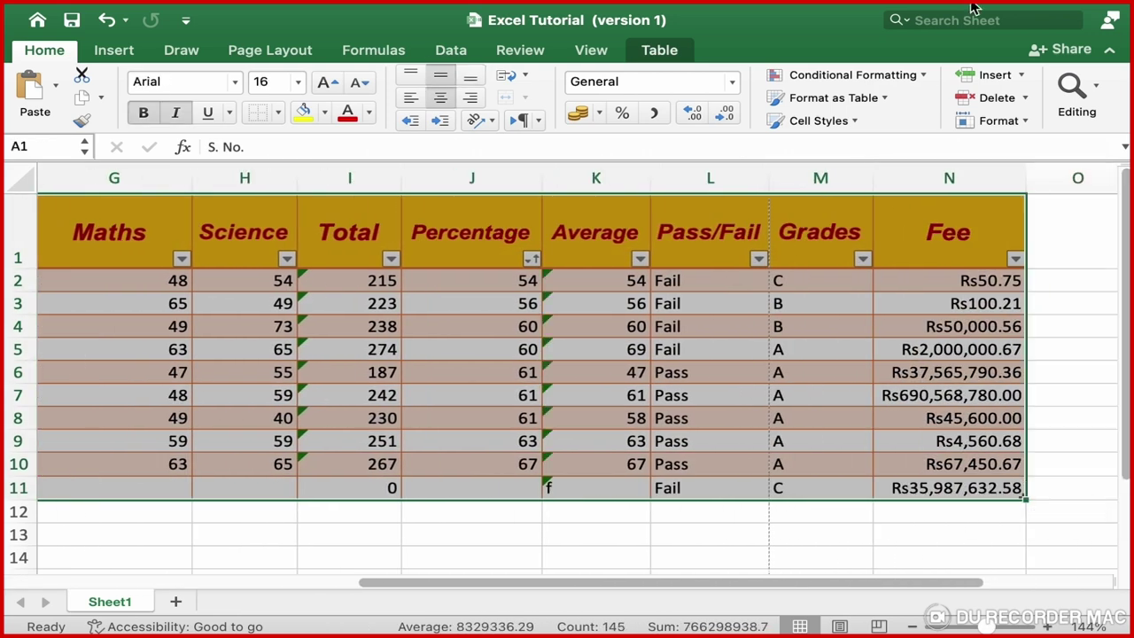
click(913, 78)
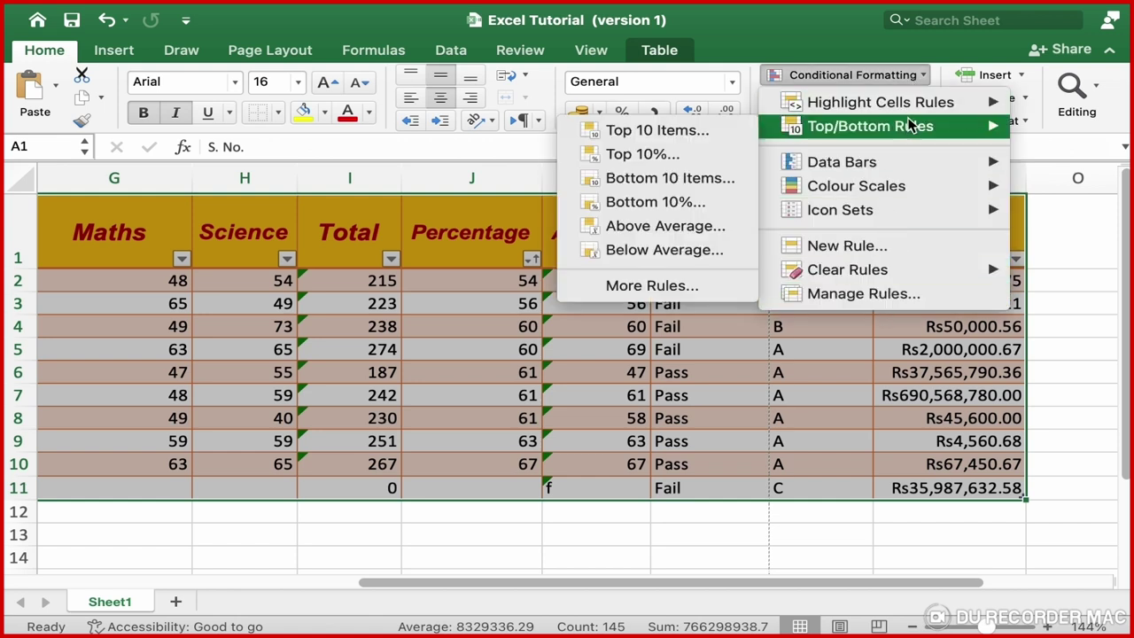
mouse_move(879, 103)
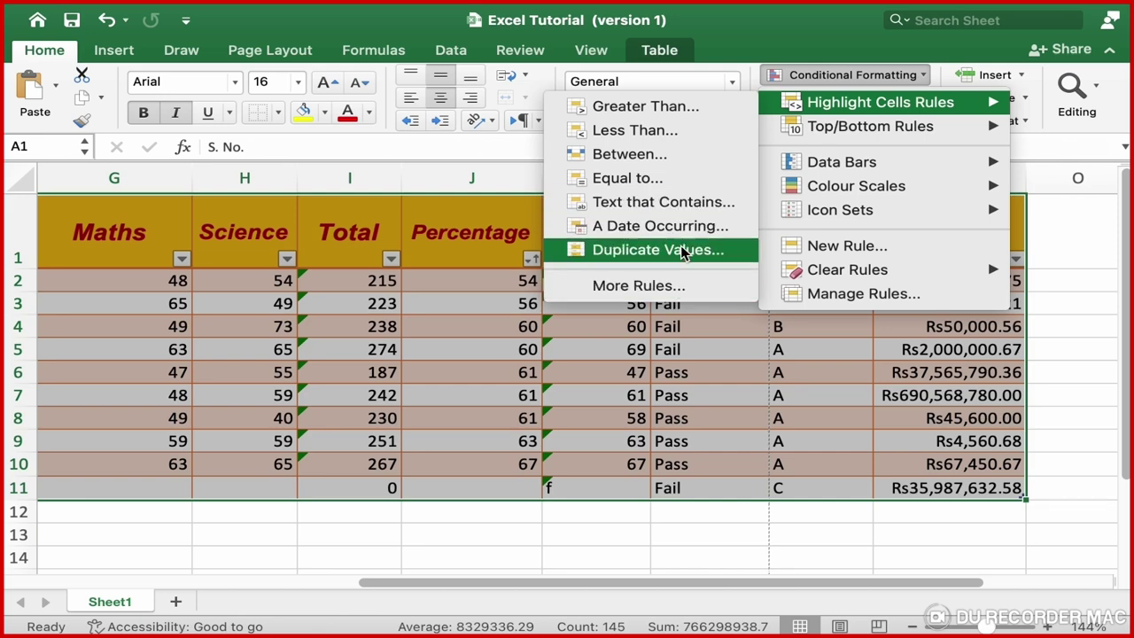
Step: Add a Greater Than 70 rule using Yellow Fill with Dark Yellow Text
click(694, 123)
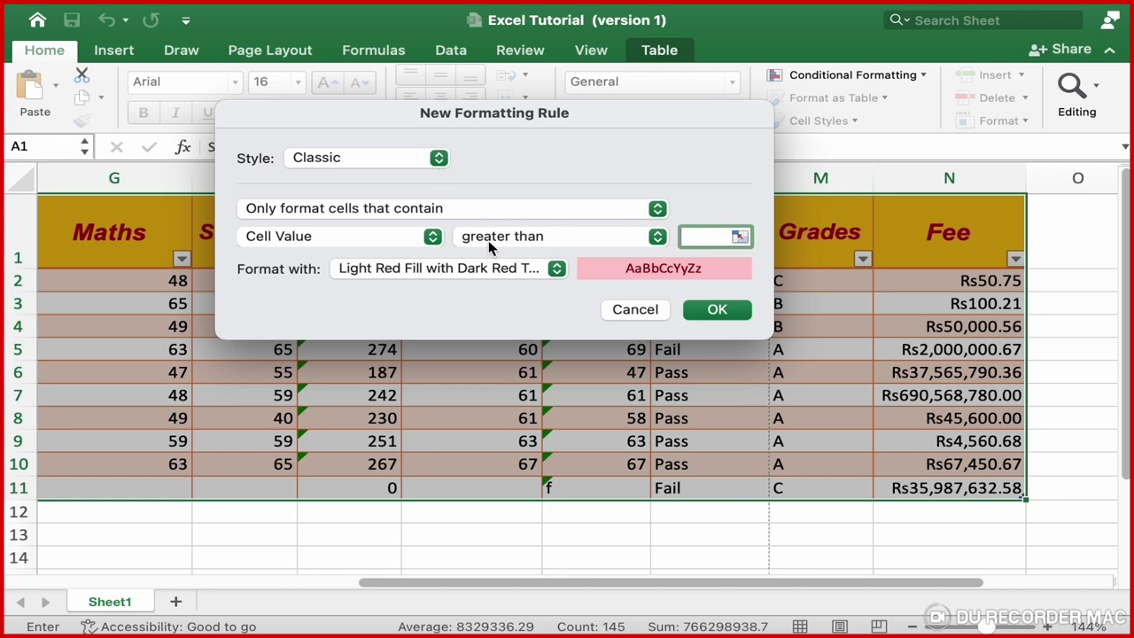
click(588, 244)
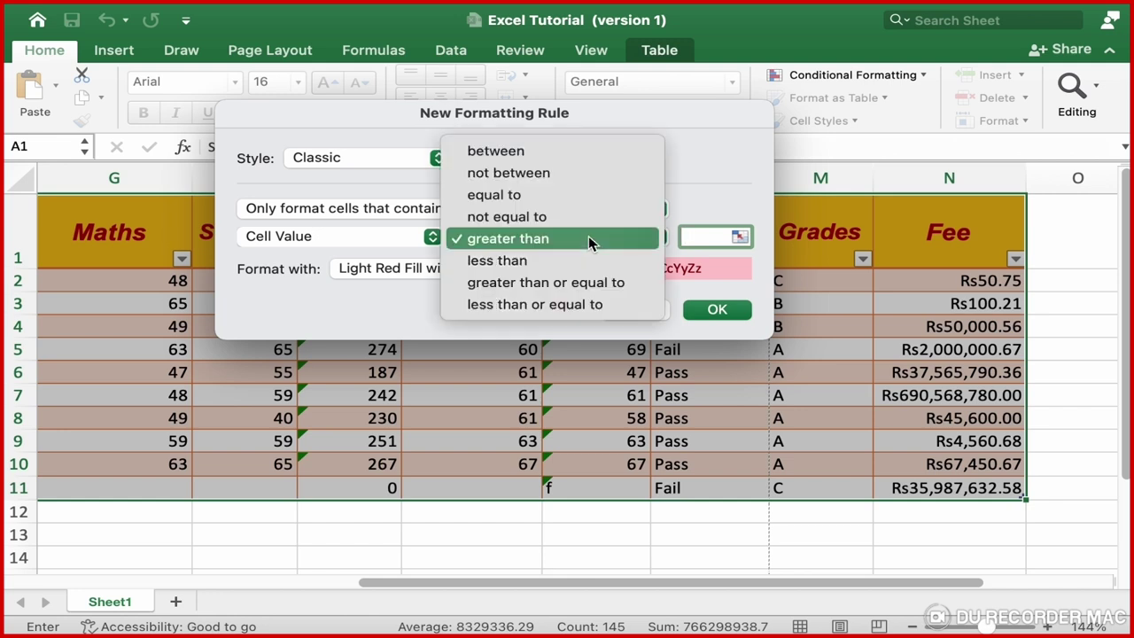
click(589, 239)
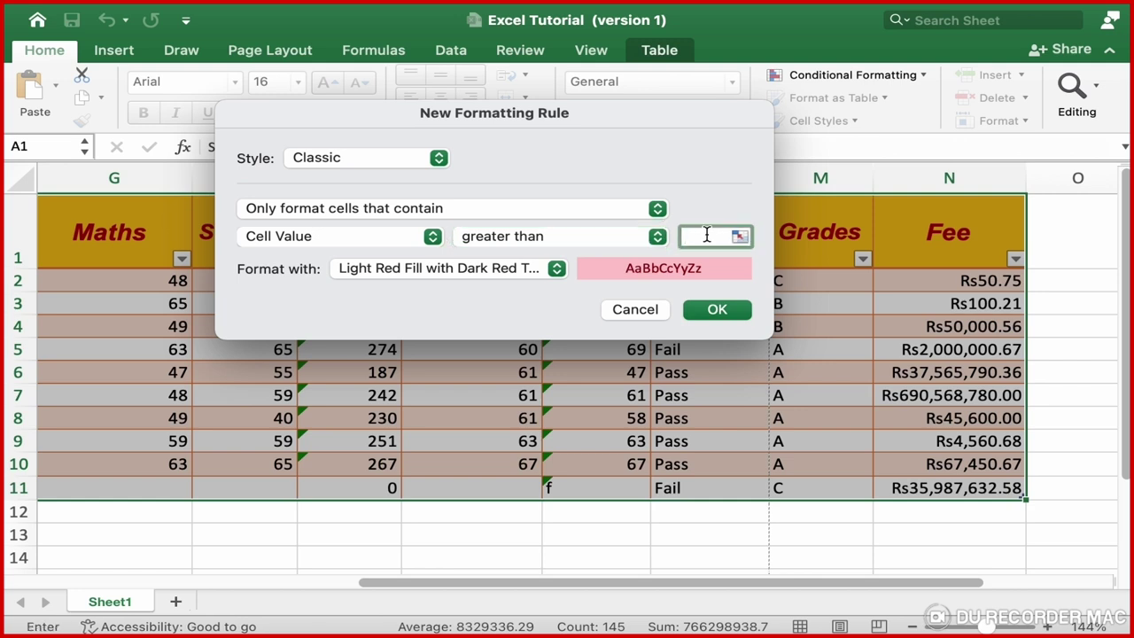
text(70)
click(555, 270)
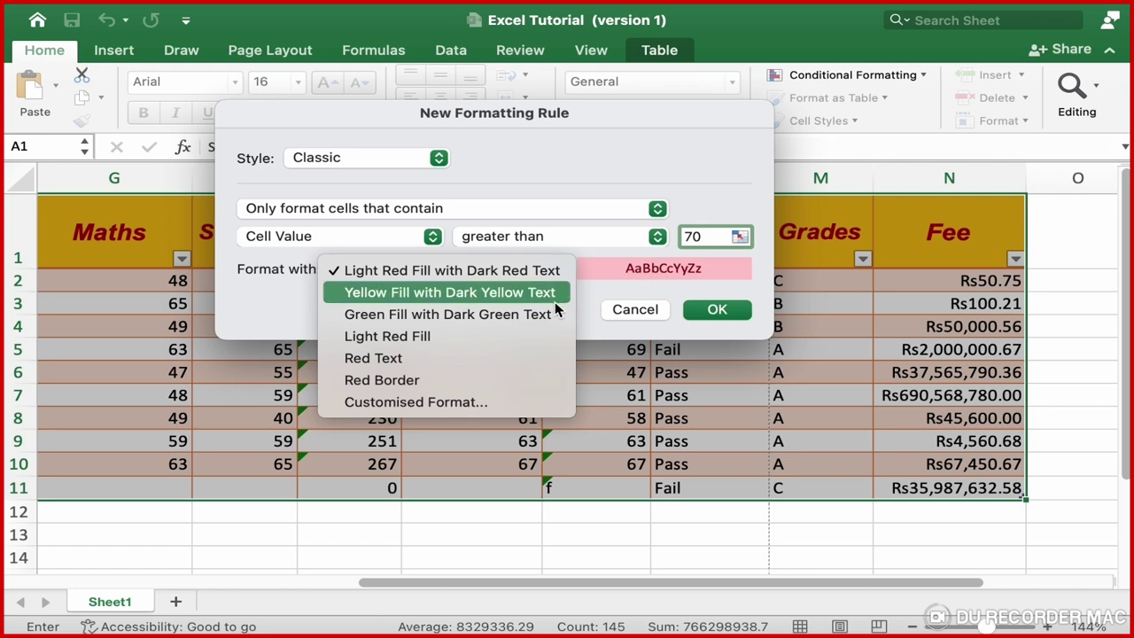
click(482, 301)
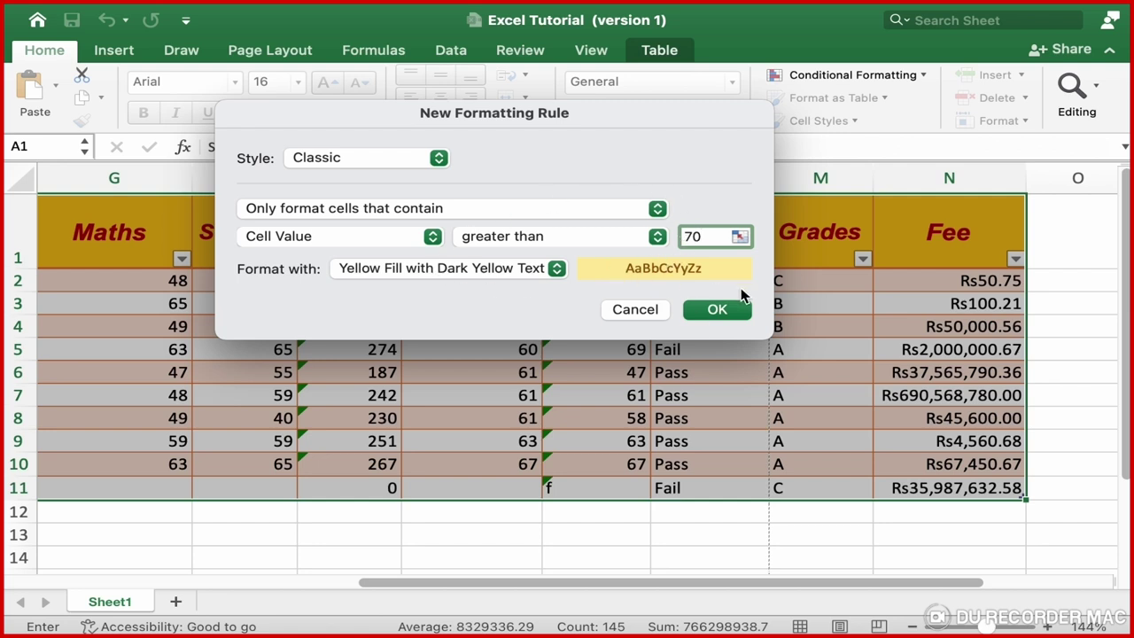
click(727, 313)
click(727, 311)
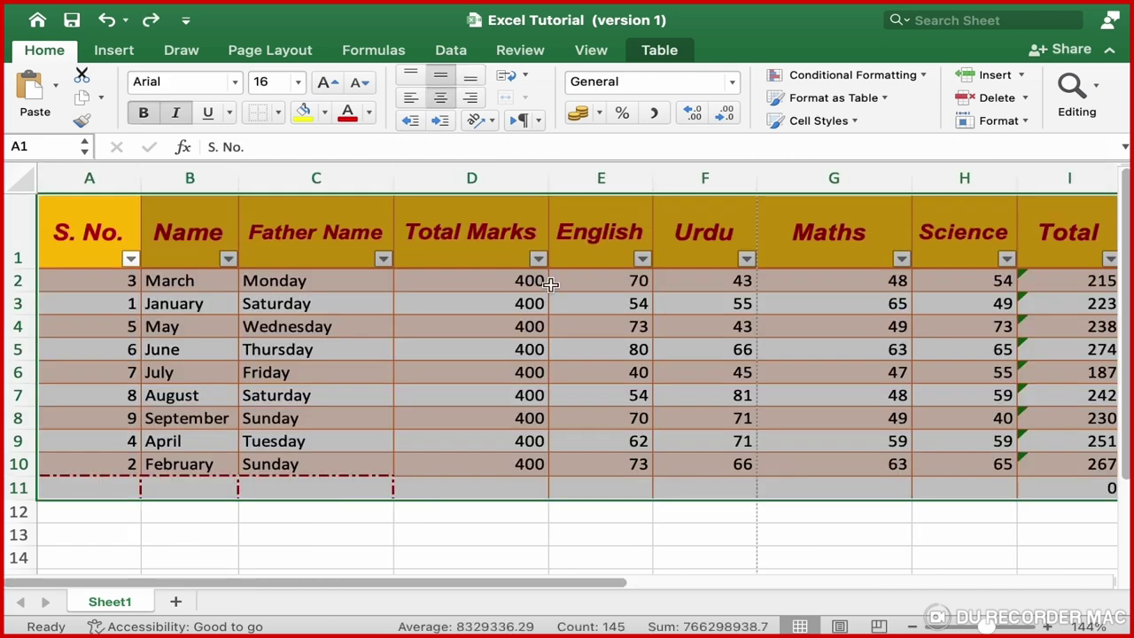
Step: Select the marks in D2:G10 and start a Greater Than rule with threshold 70
click(582, 327)
drag(488, 281, 816, 462)
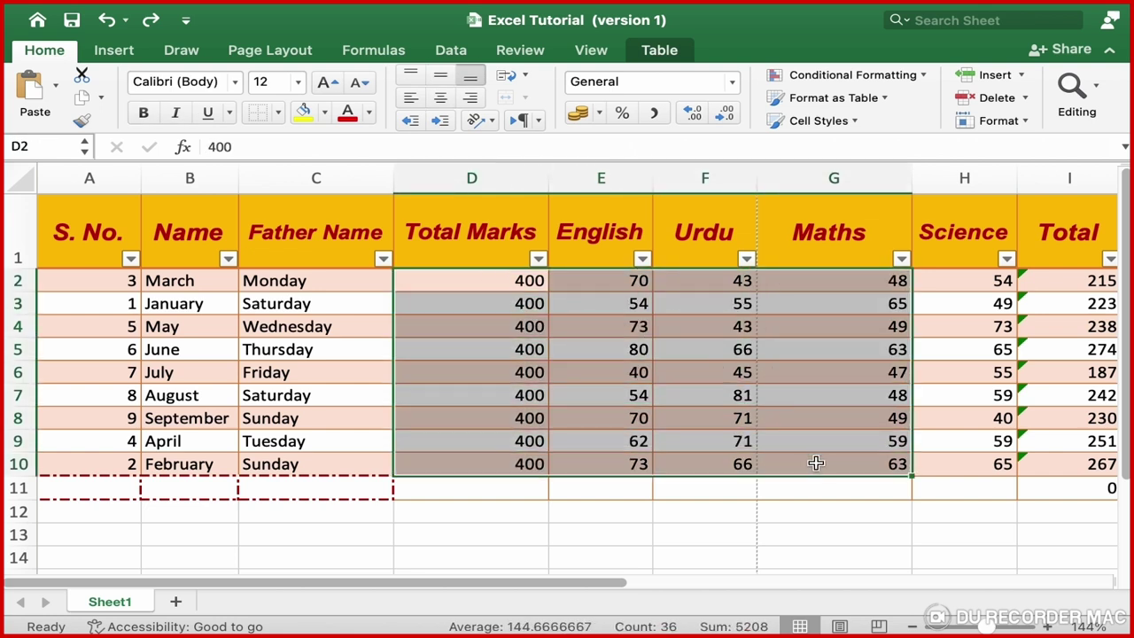
click(890, 76)
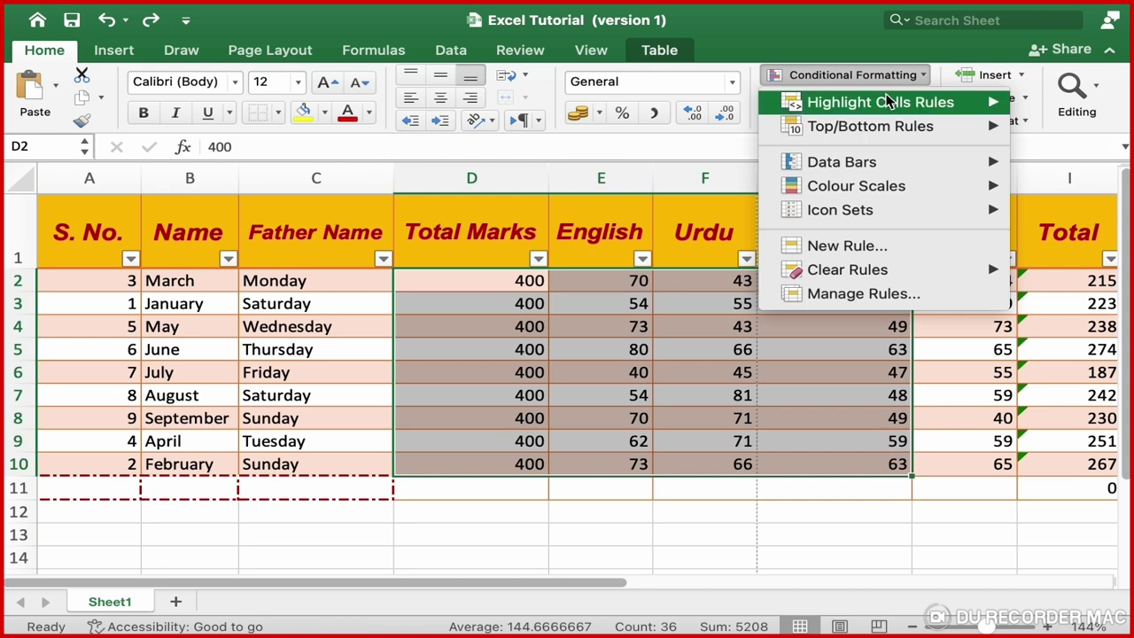
mouse_move(879, 102)
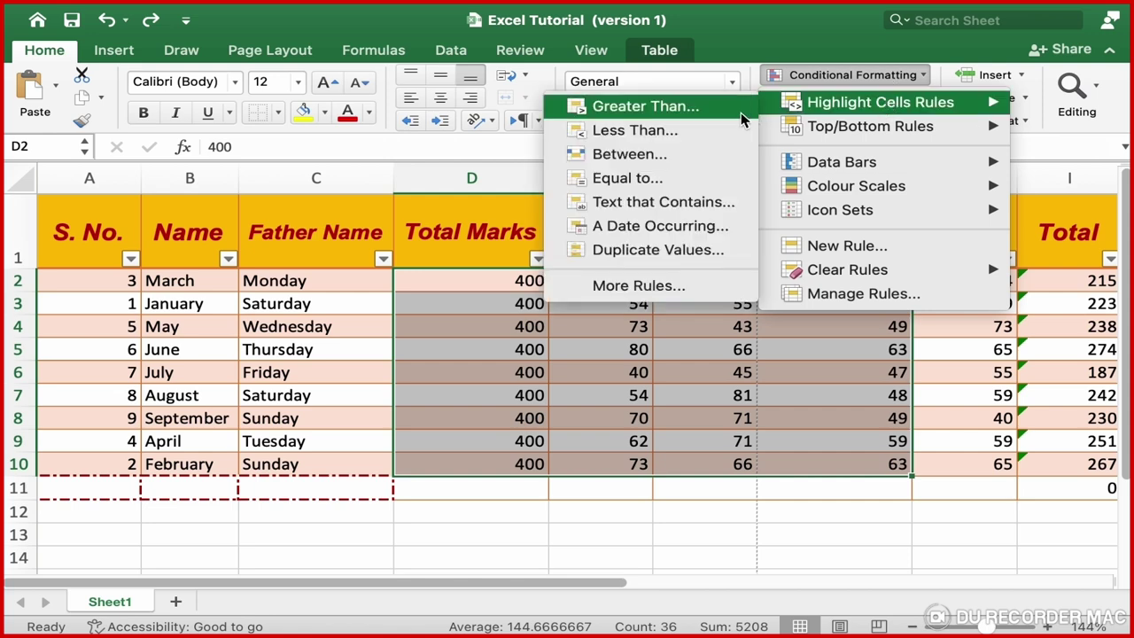
click(714, 122)
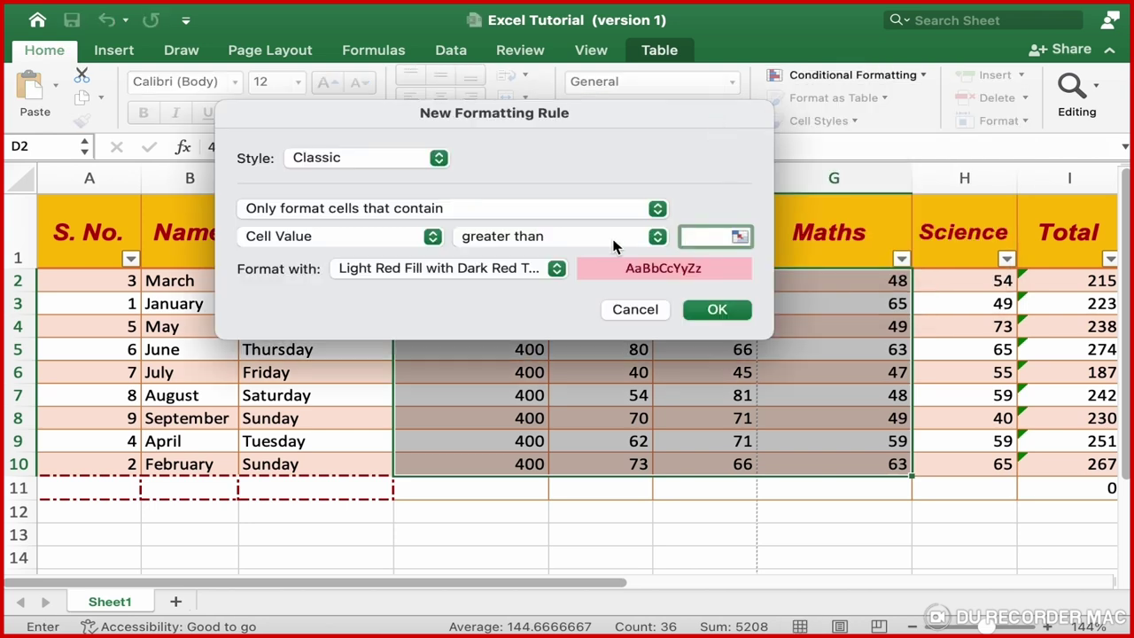
text(7)
text(0)
Step: Give the rule a custom bold, dark red, double-underlined format and apply it
click(549, 267)
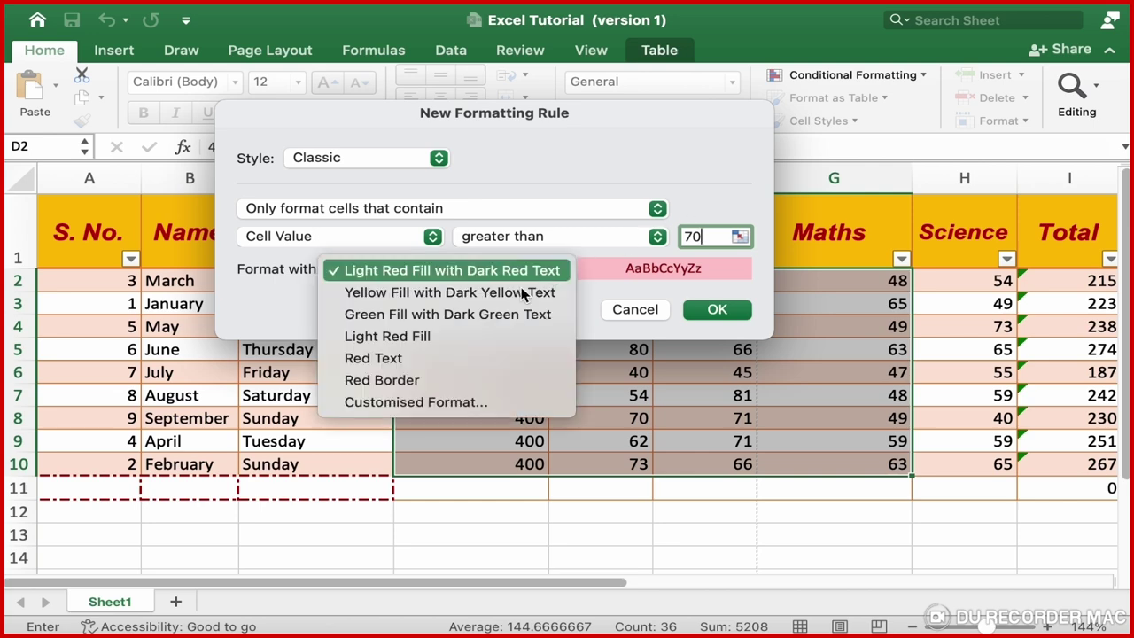
click(445, 403)
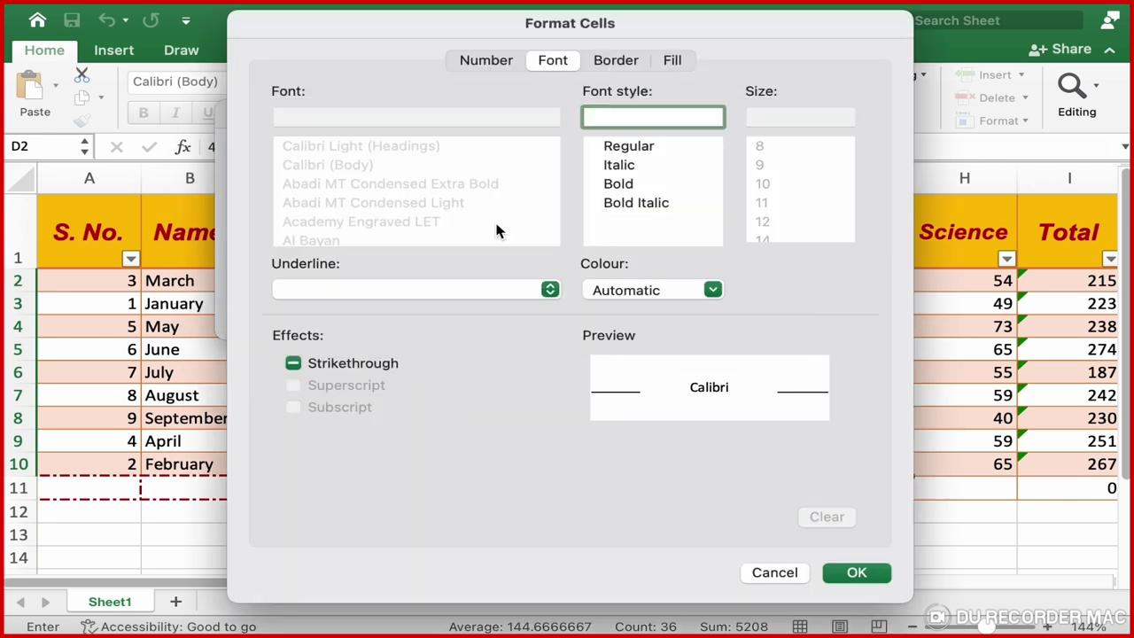
click(620, 185)
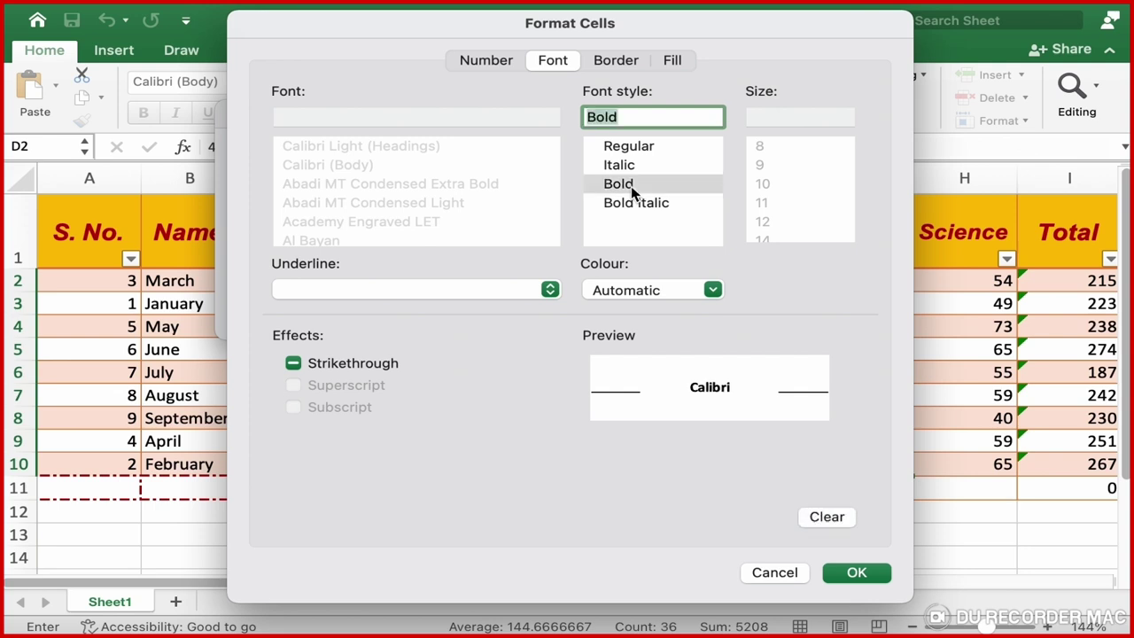
click(684, 299)
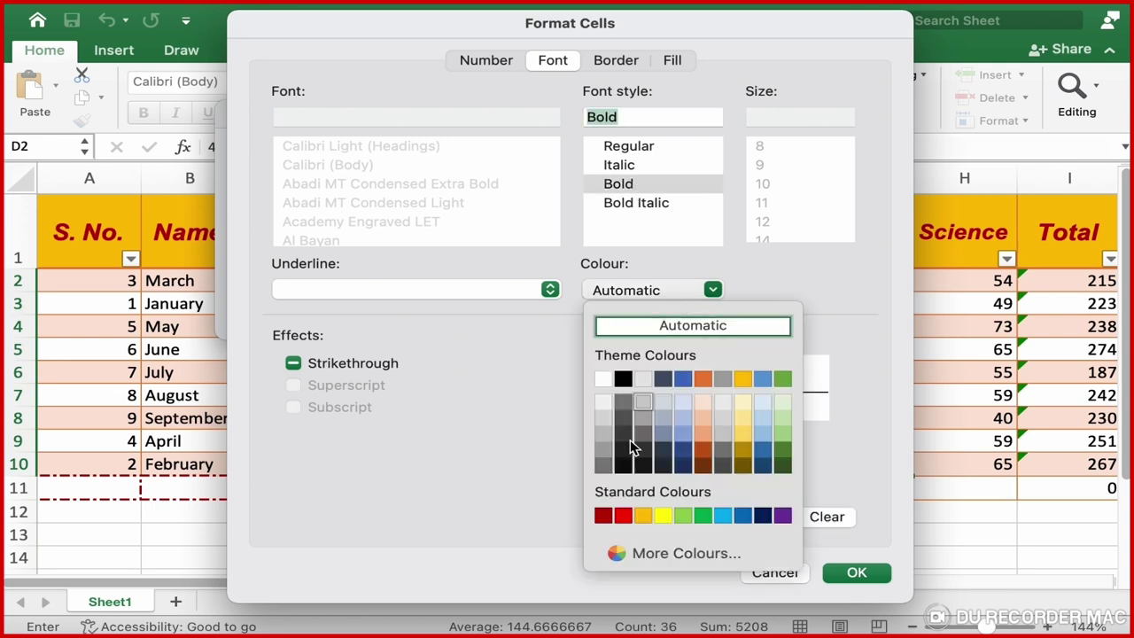
click(603, 515)
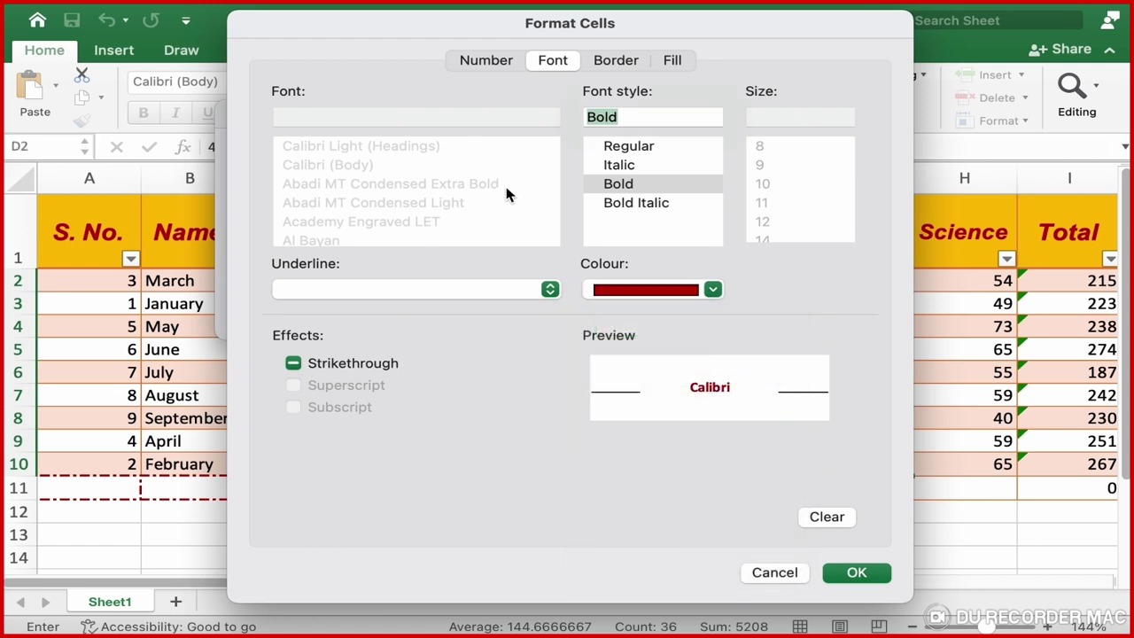
click(512, 297)
click(371, 347)
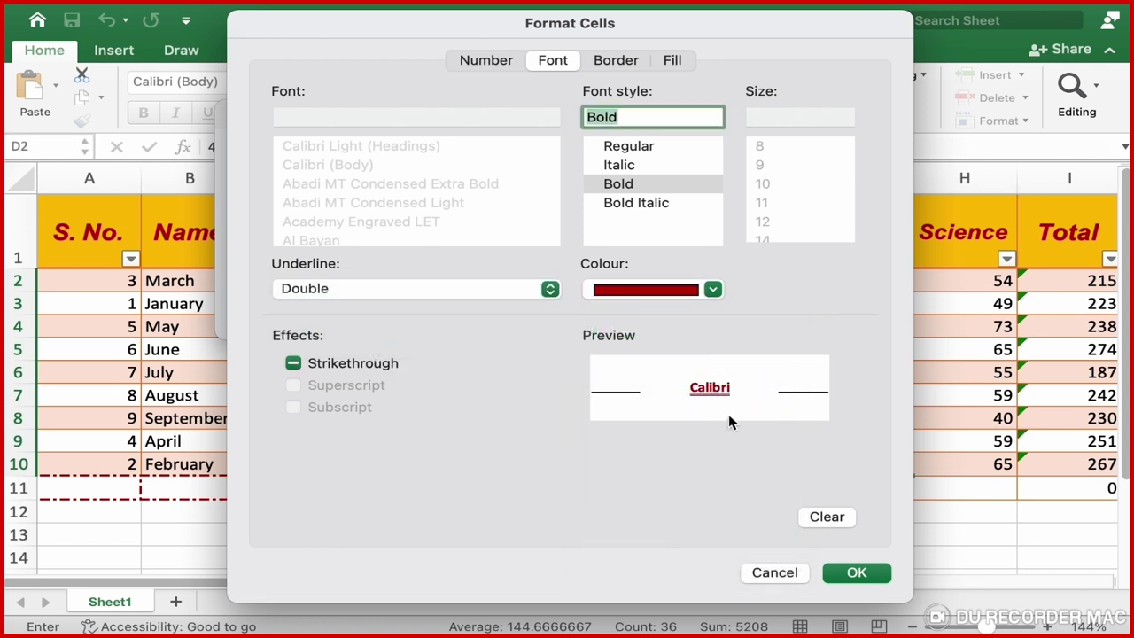
click(859, 572)
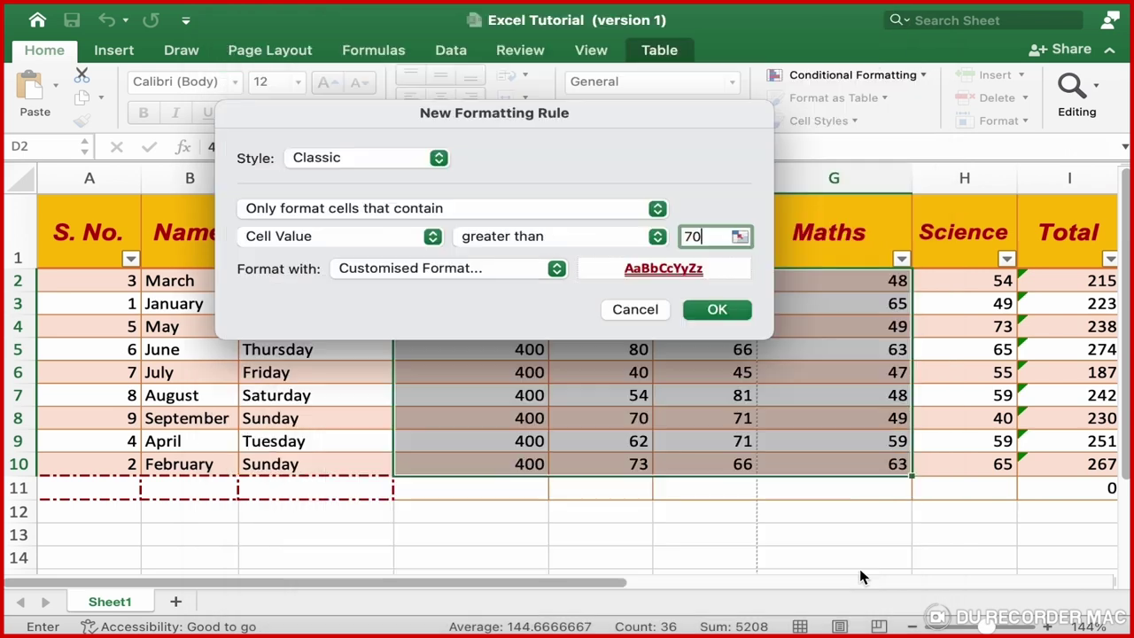
click(724, 307)
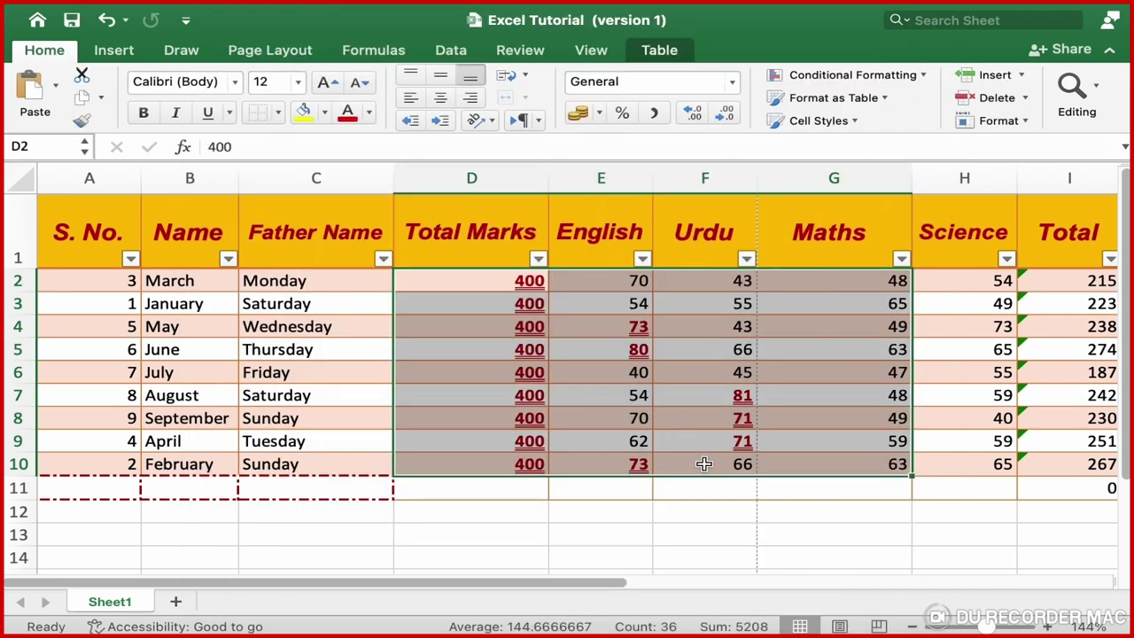
click(803, 464)
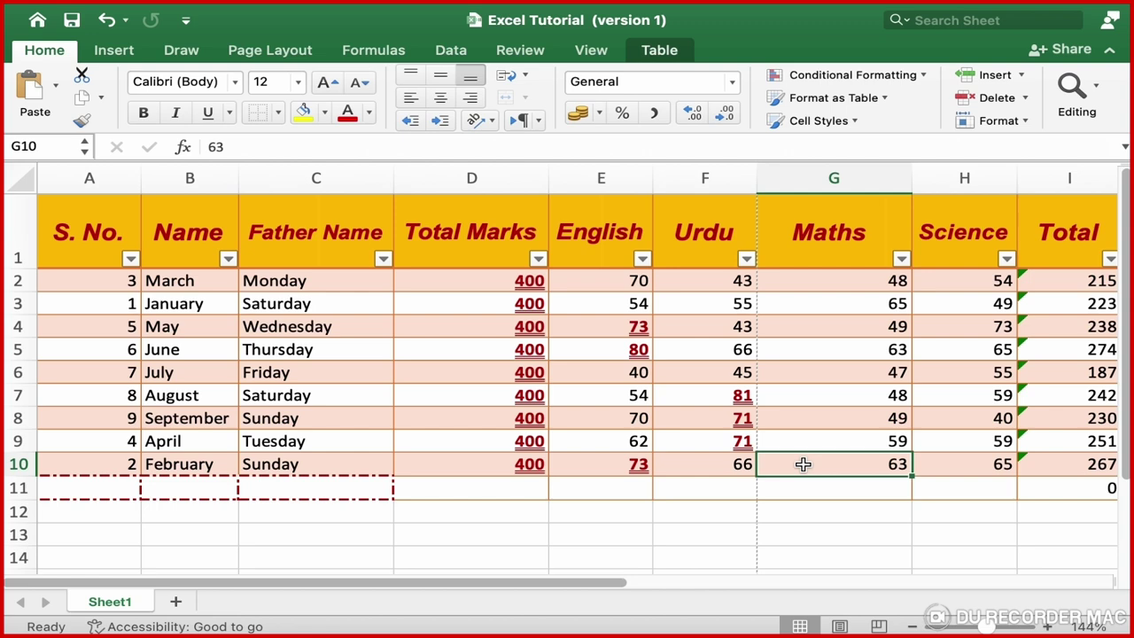
Step: Undo the red double-underline rule and start a Less Than rule with threshold 70
key(super+z)
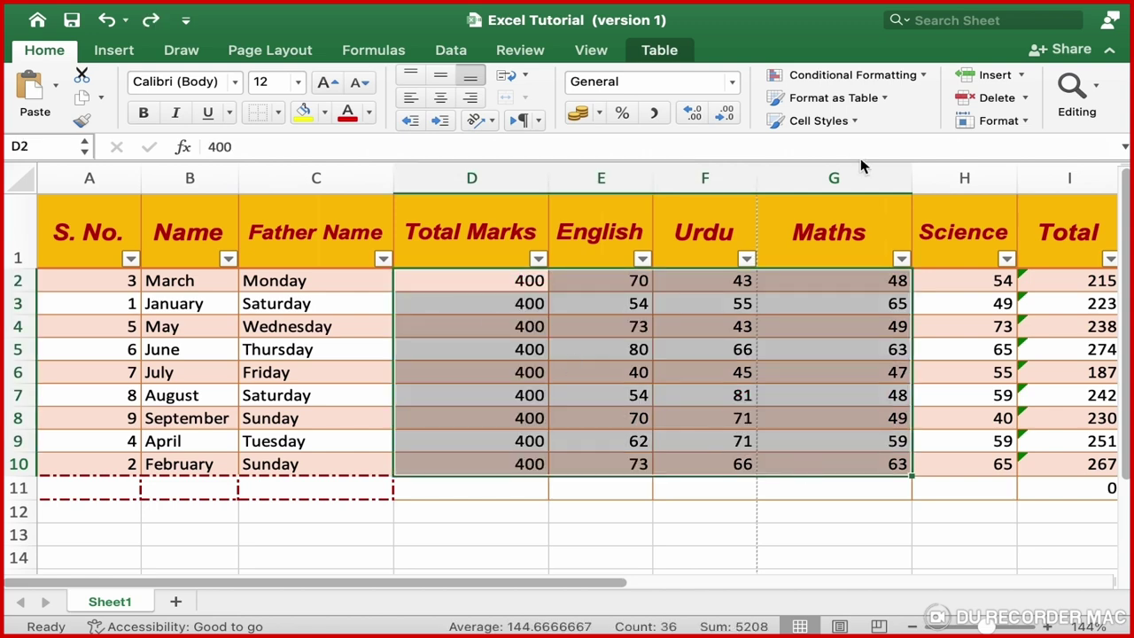
click(895, 77)
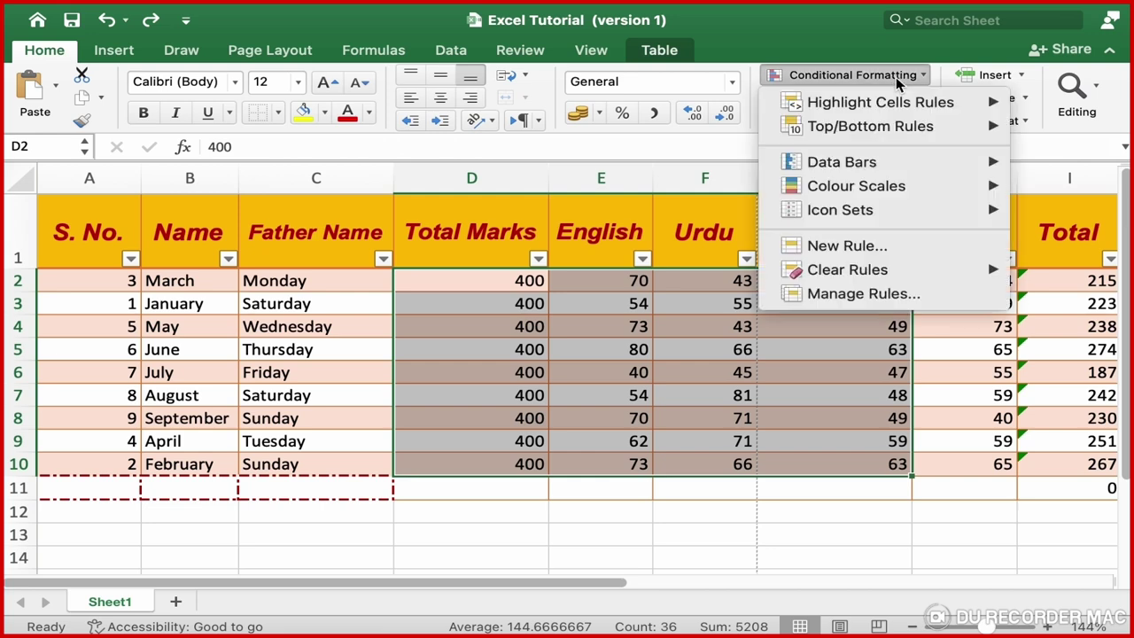
mouse_move(879, 103)
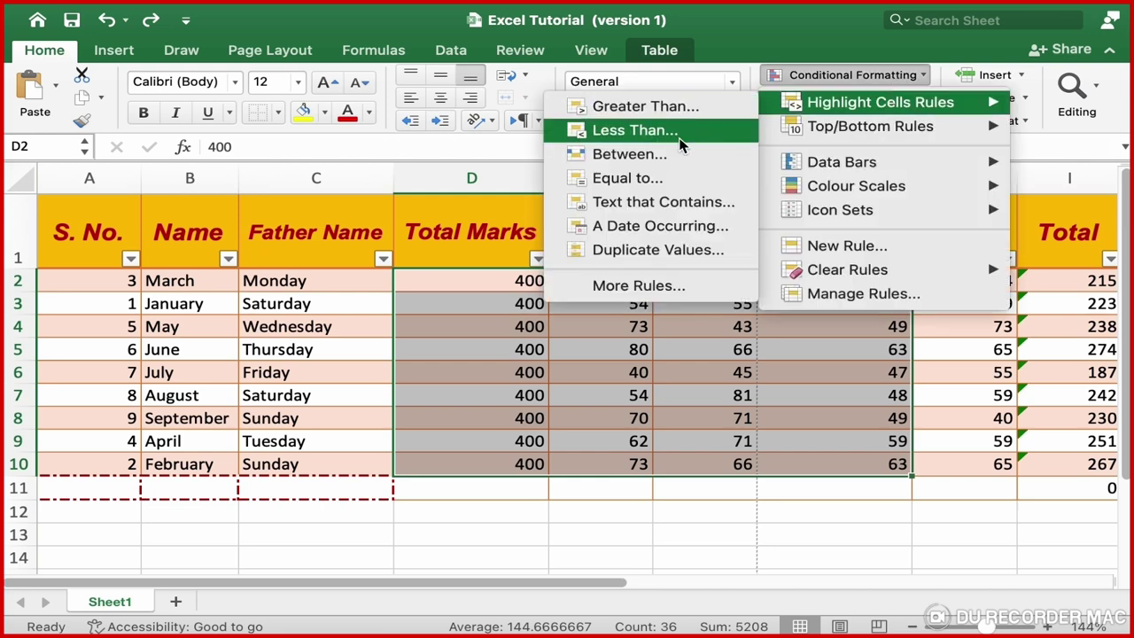
click(634, 130)
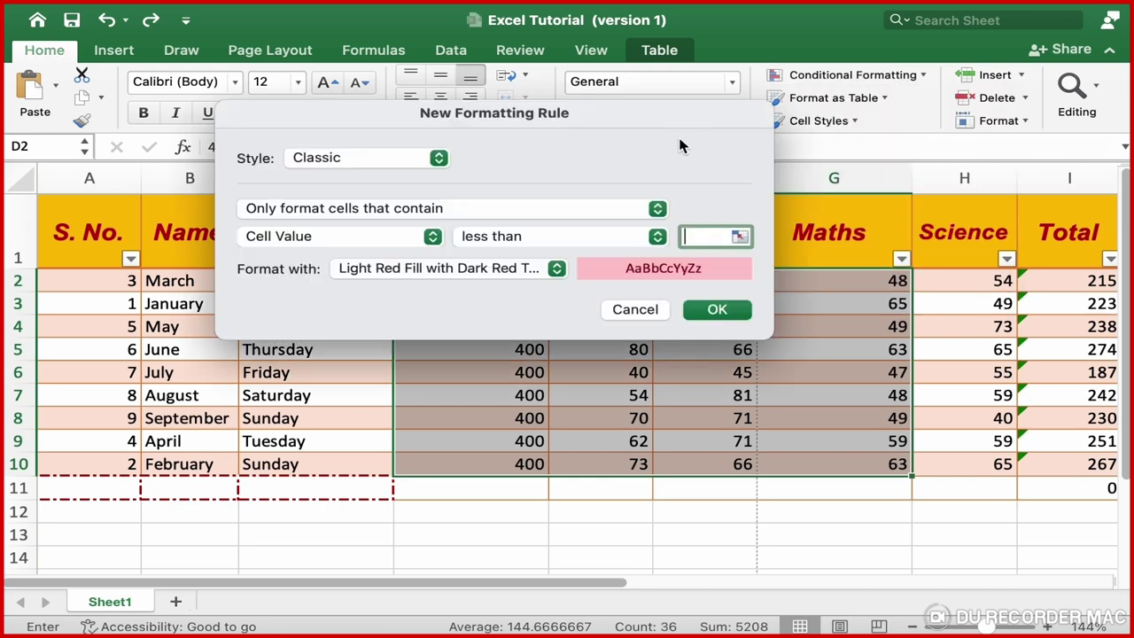
click(599, 247)
click(600, 239)
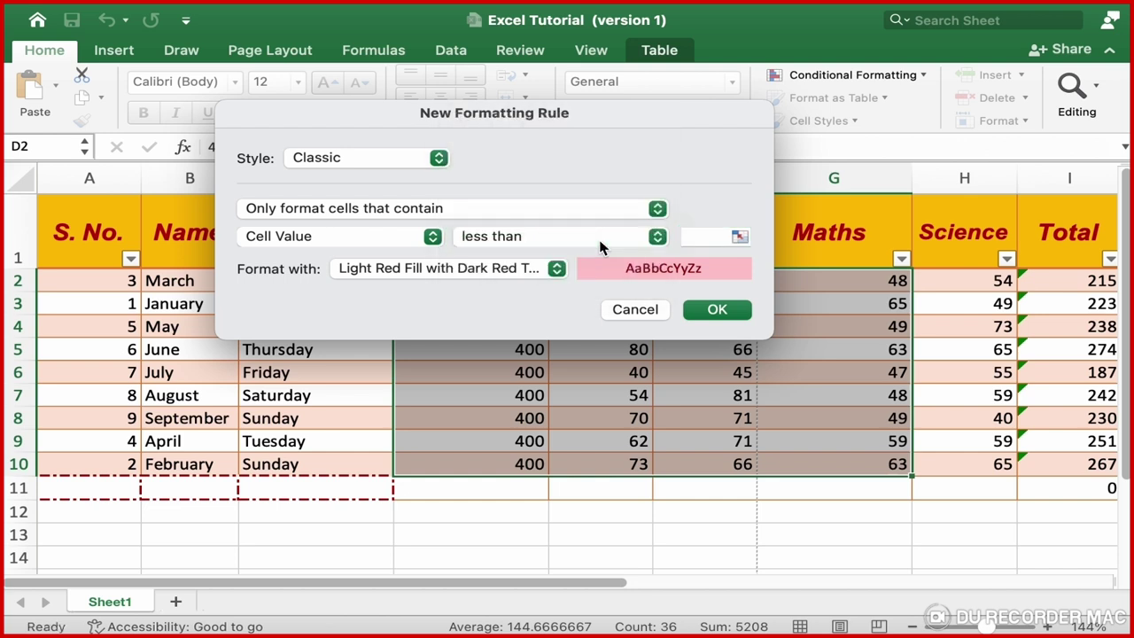
click(703, 235)
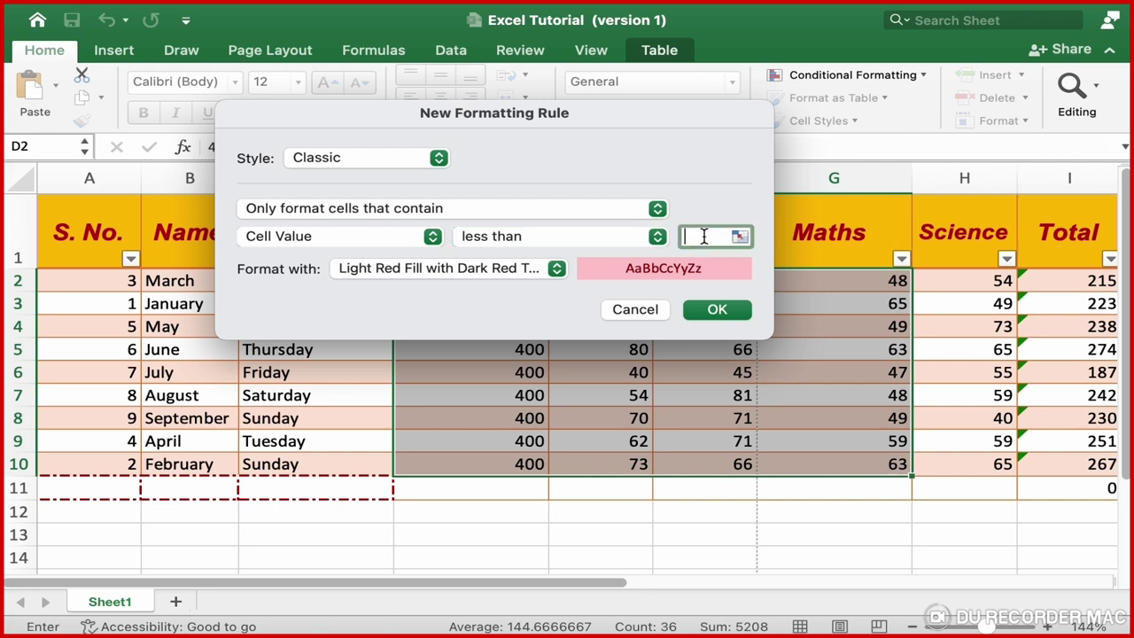
text(70)
Step: Format marks under 70 as bold italic, purple, single-underlined text and apply the rule
click(533, 271)
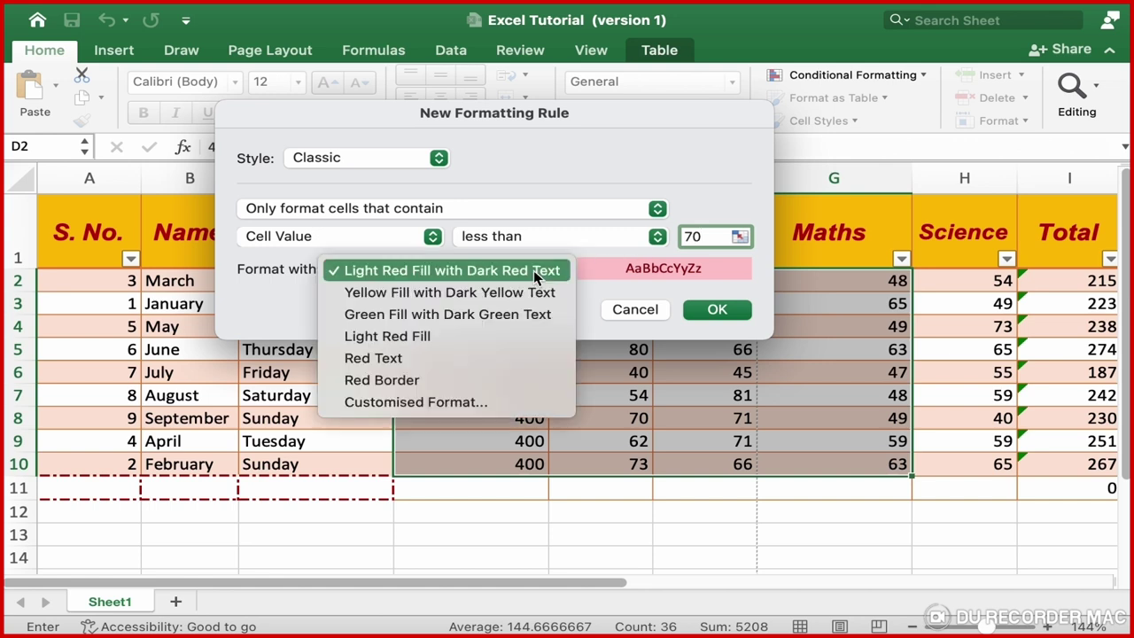
click(473, 400)
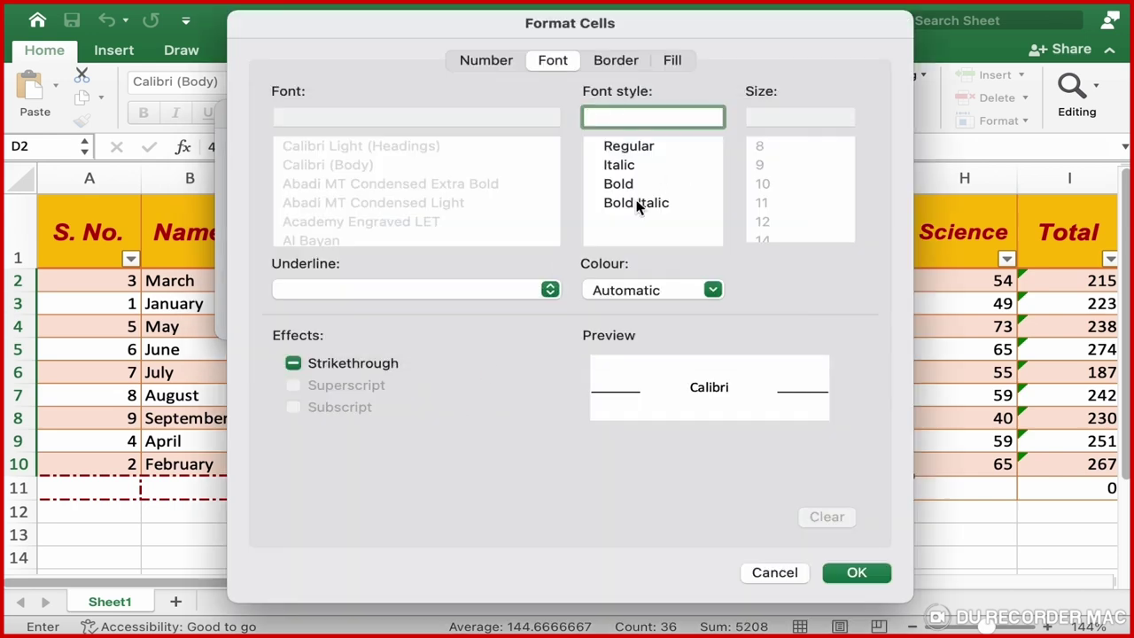
click(637, 204)
click(660, 291)
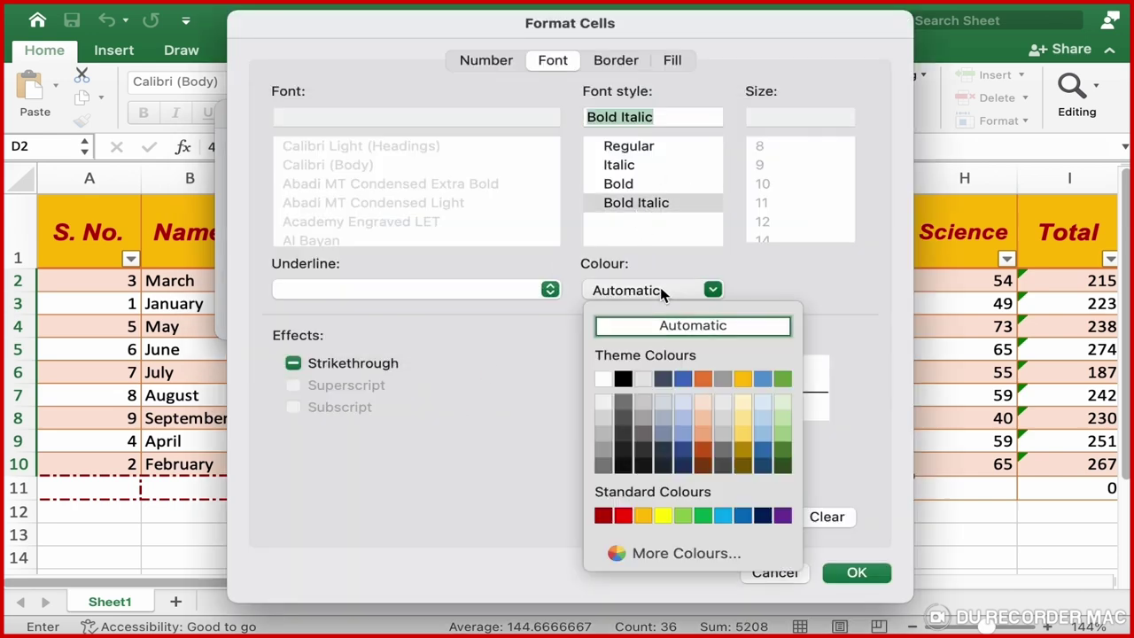
click(783, 515)
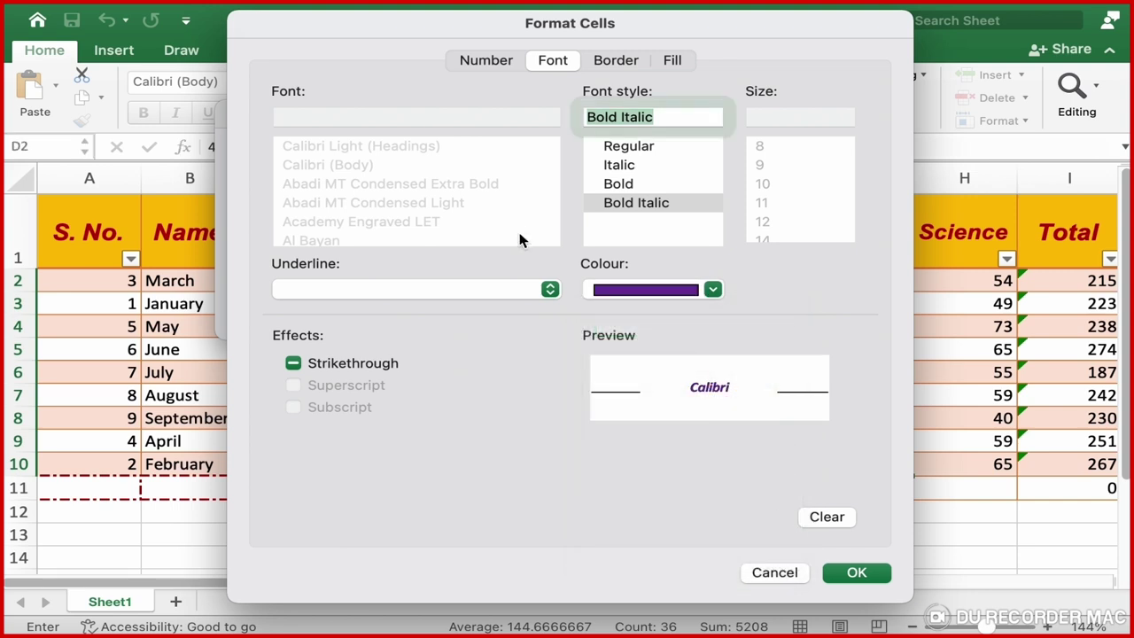
click(521, 290)
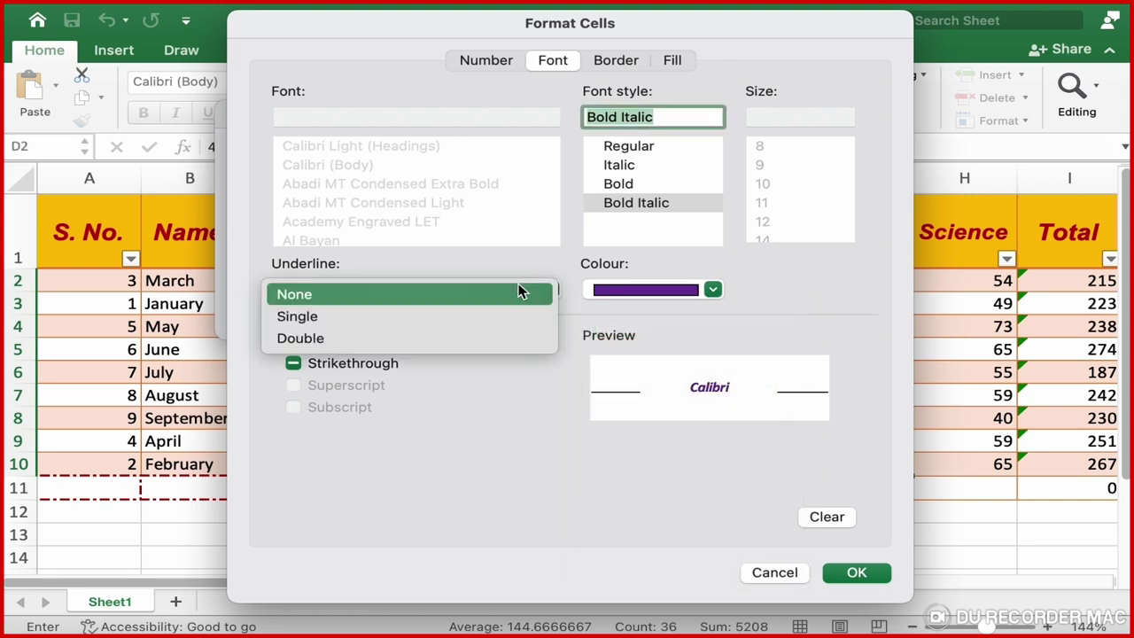
click(361, 317)
click(852, 572)
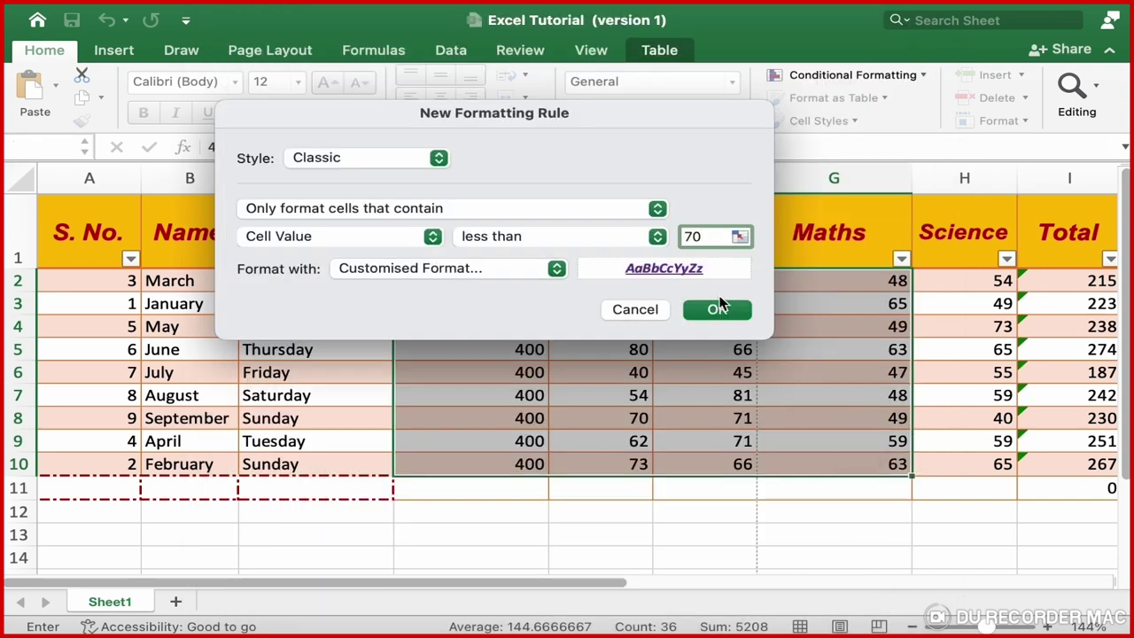
click(716, 309)
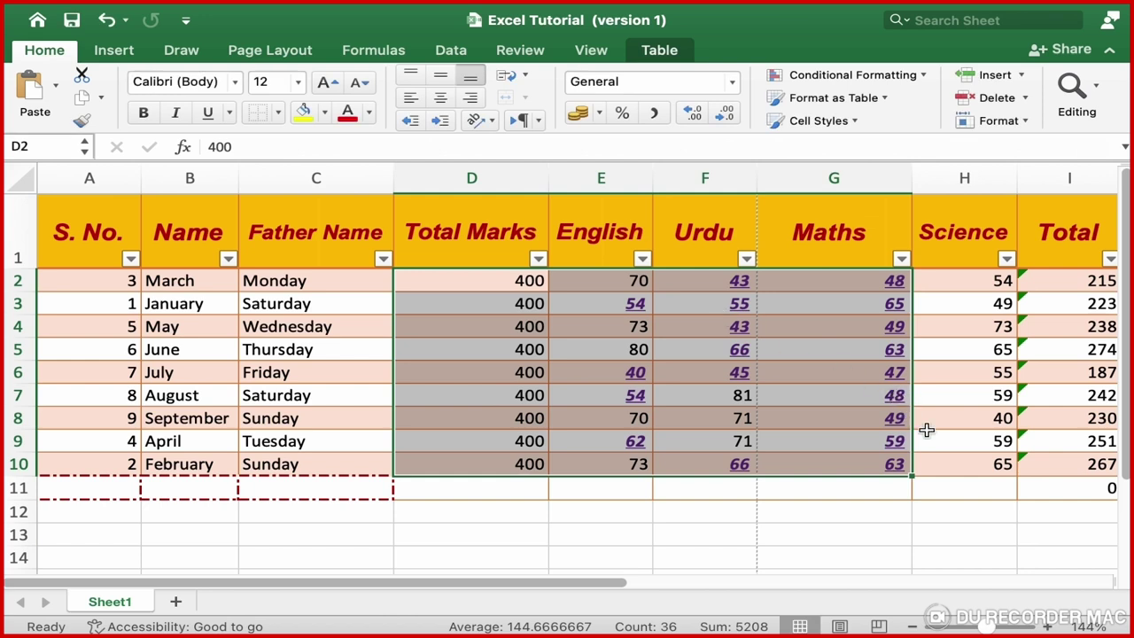
click(953, 451)
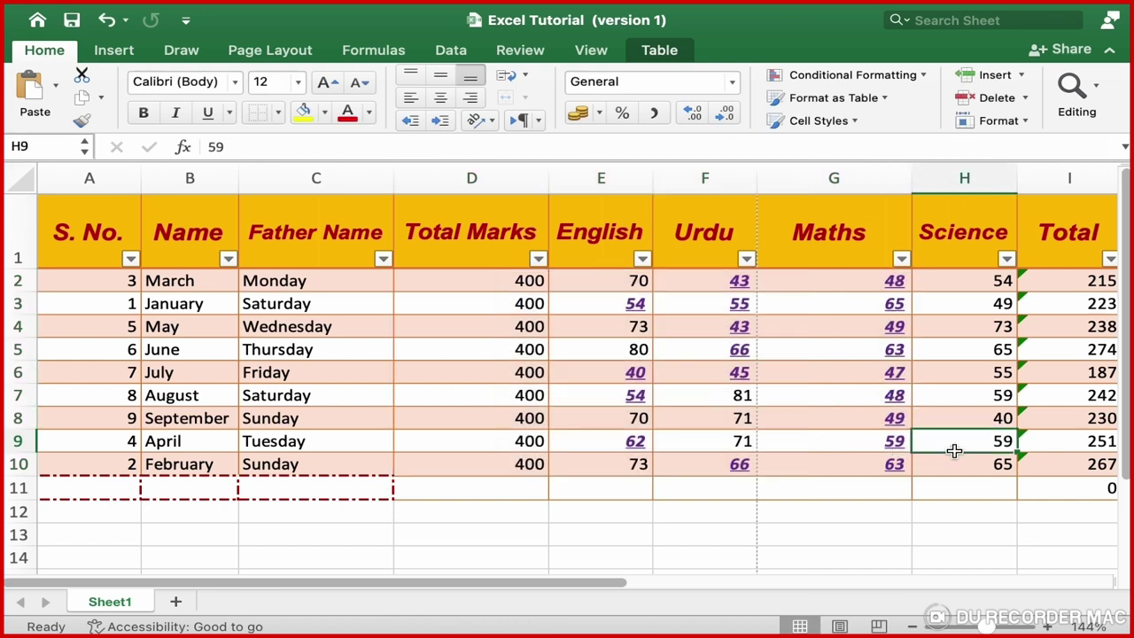
Step: Undo the purple rule and add a Between 50 and 75 rule with Light Red Fill with Dark Red Text
key(ctrl+z)
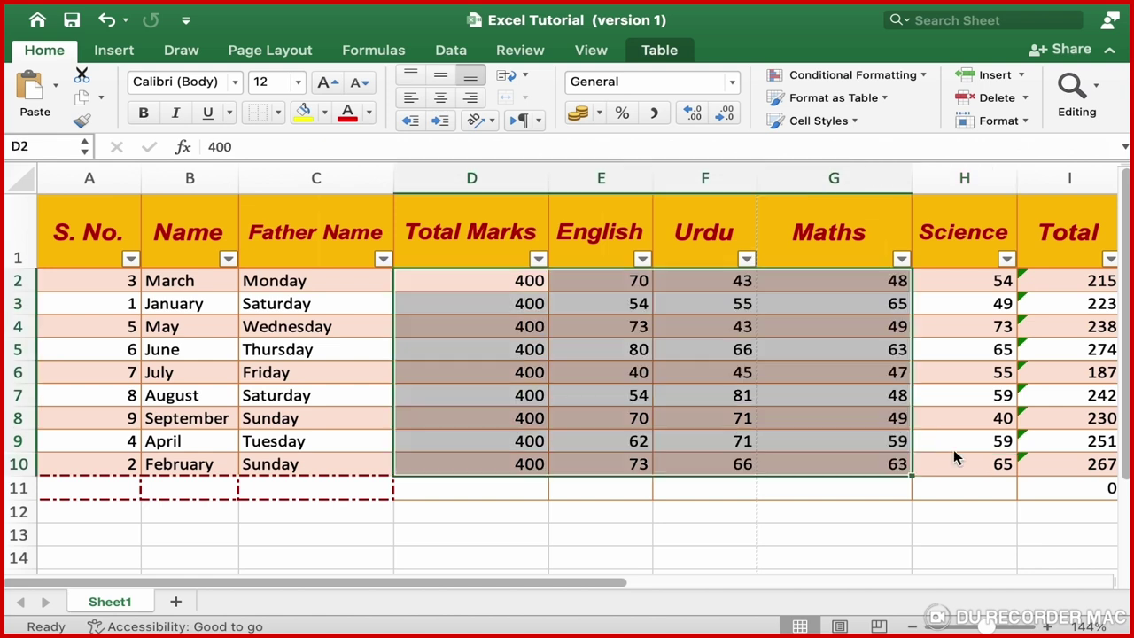
click(922, 76)
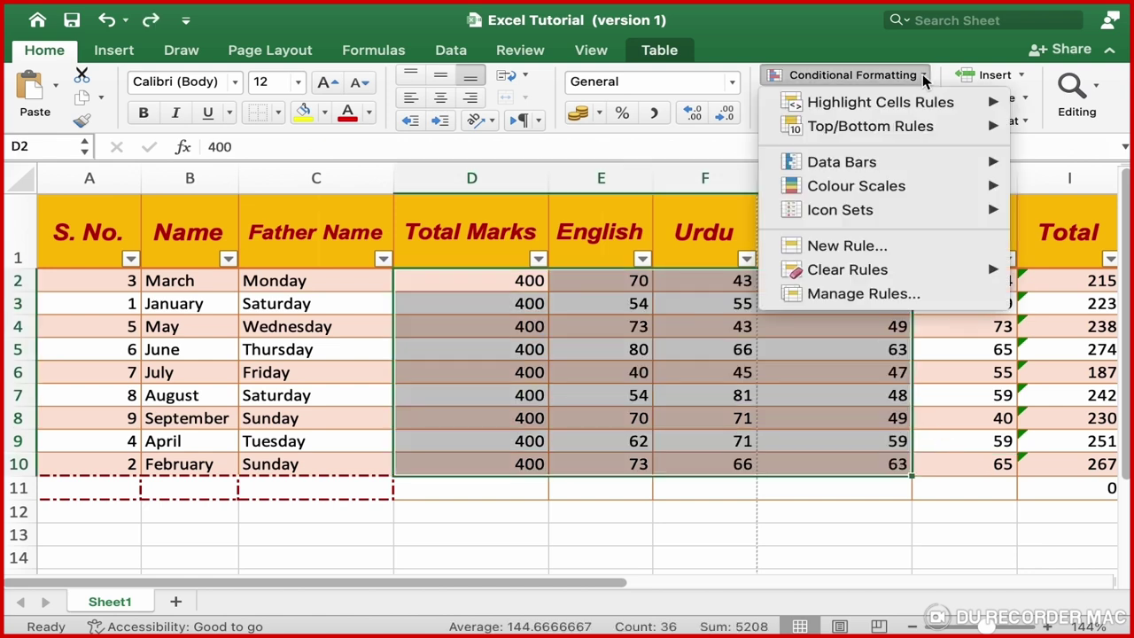
mouse_move(879, 102)
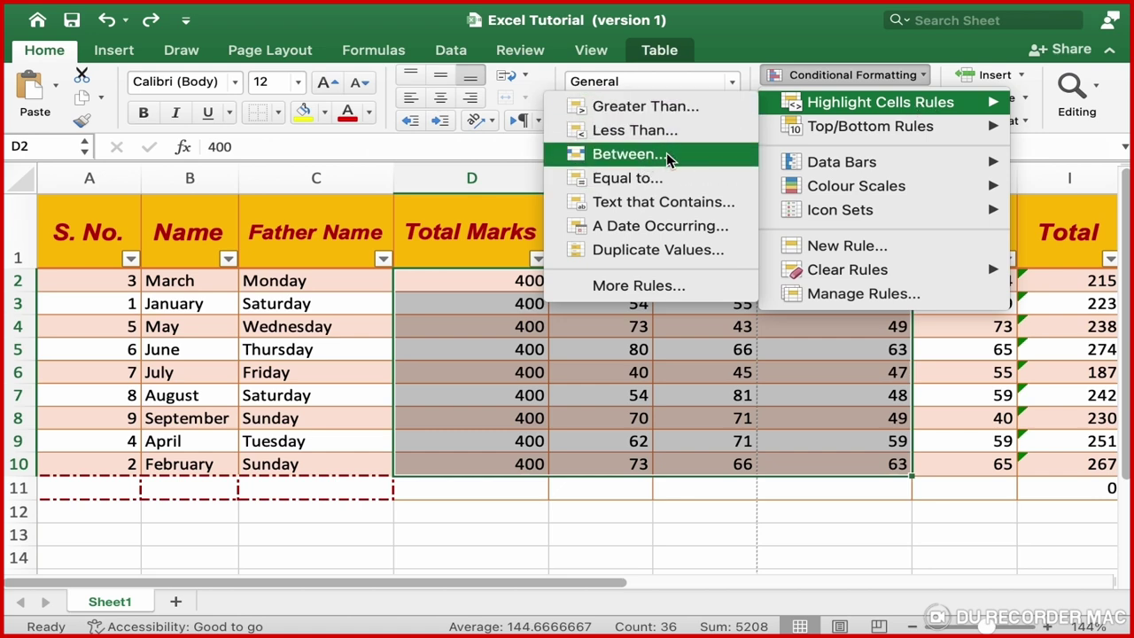
click(668, 158)
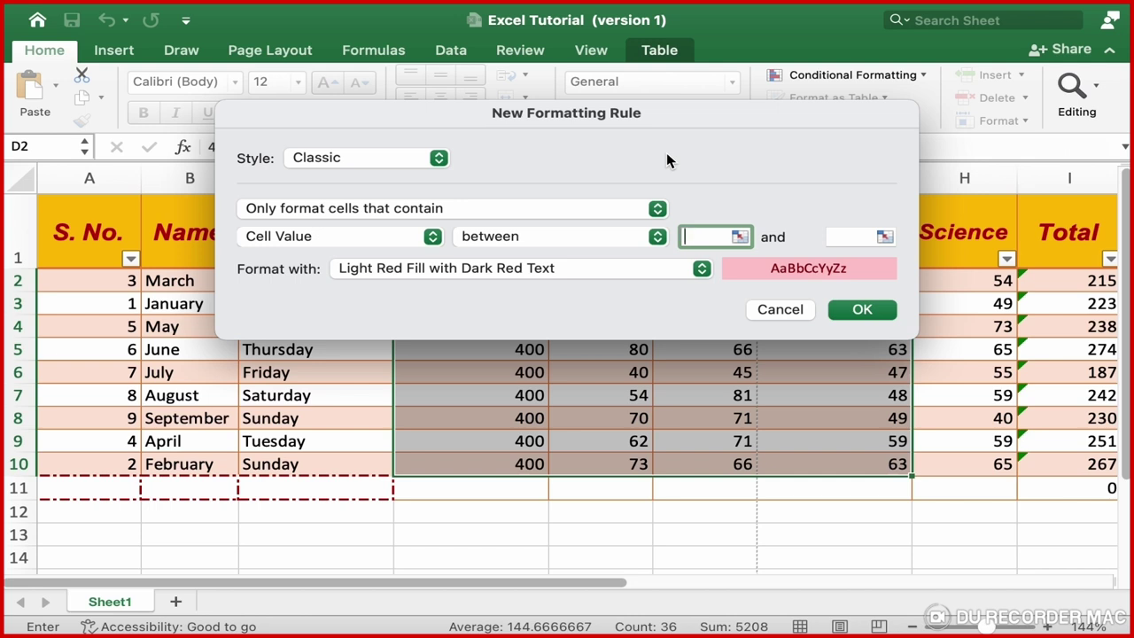
text(50)
click(857, 237)
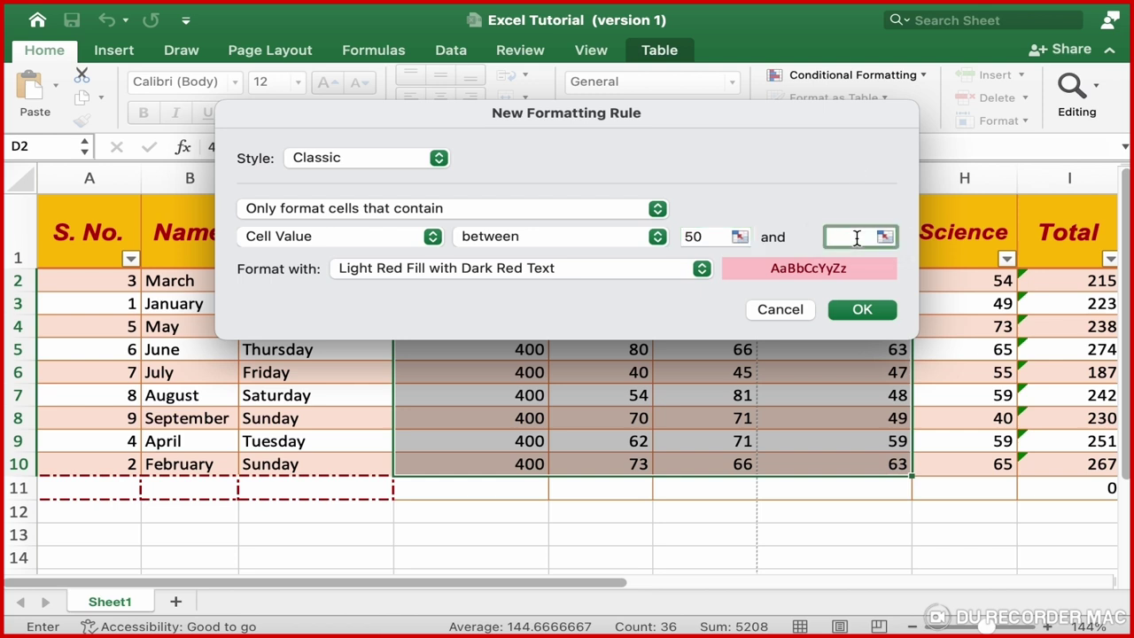
text(75)
click(623, 268)
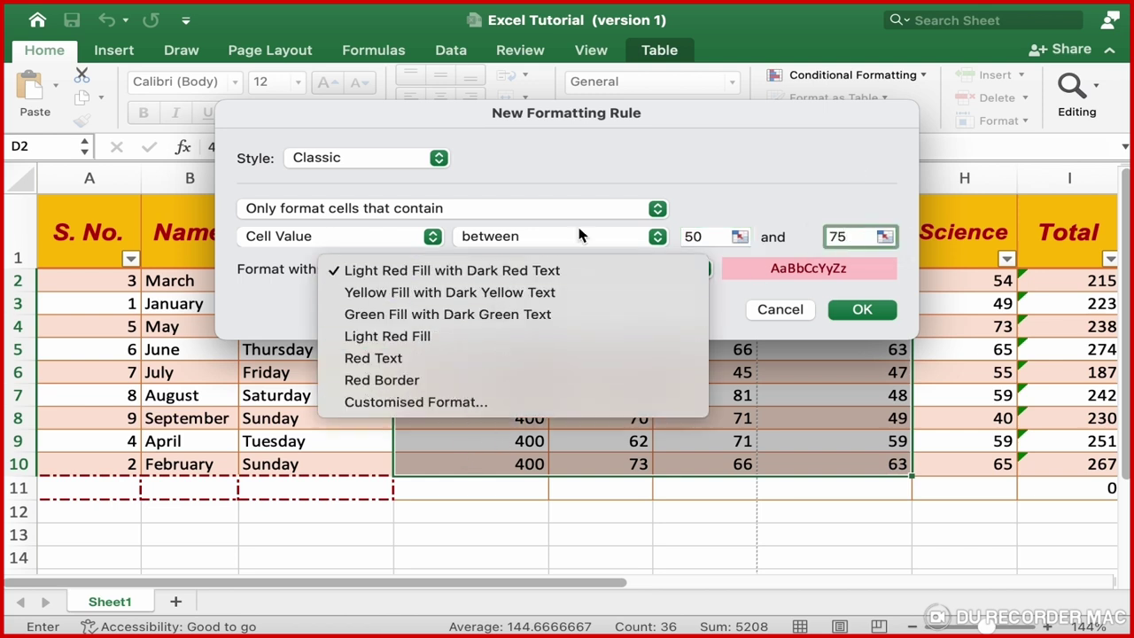
click(697, 164)
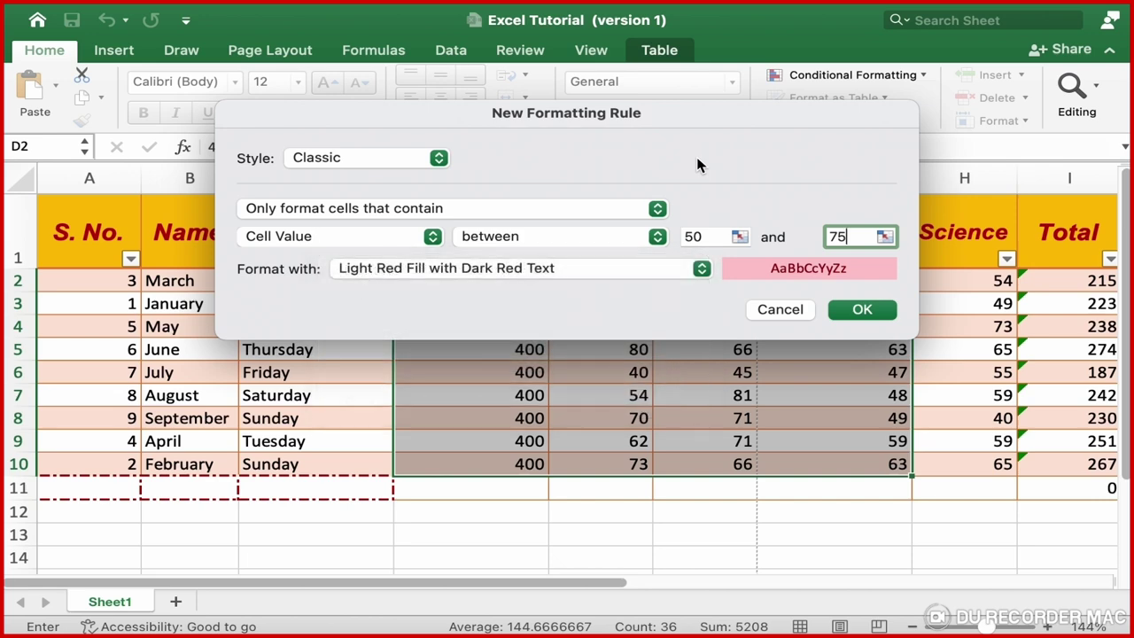
click(871, 312)
click(864, 463)
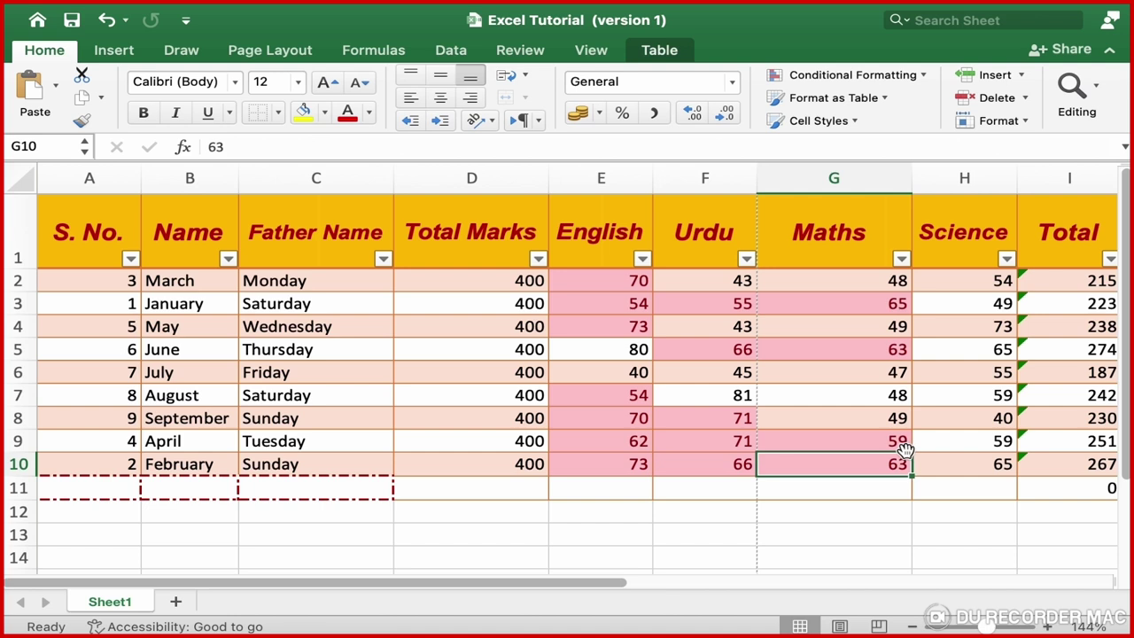
Step: Undo the between rule and add an Equal To 70 rule with the Light Red Fill preset
key(ctrl+z)
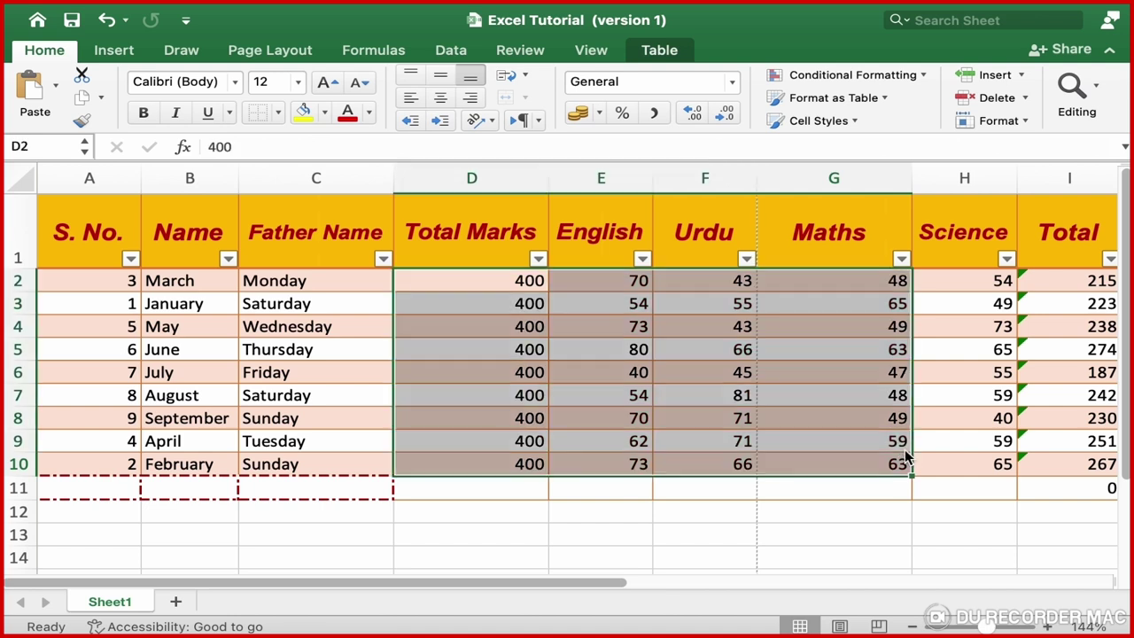
click(918, 82)
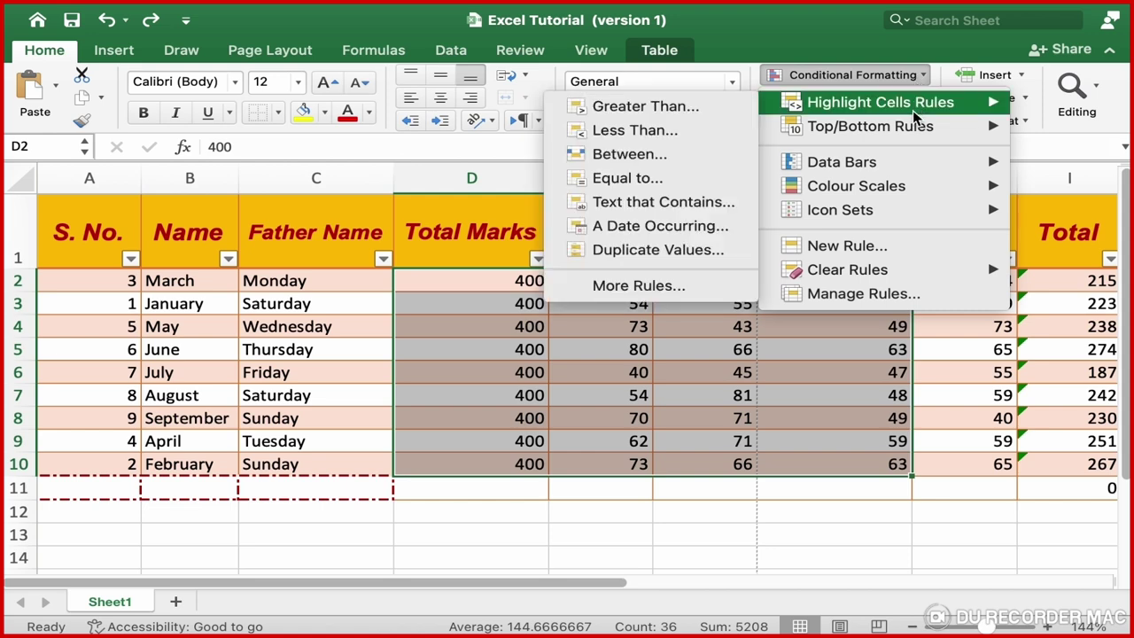
click(695, 186)
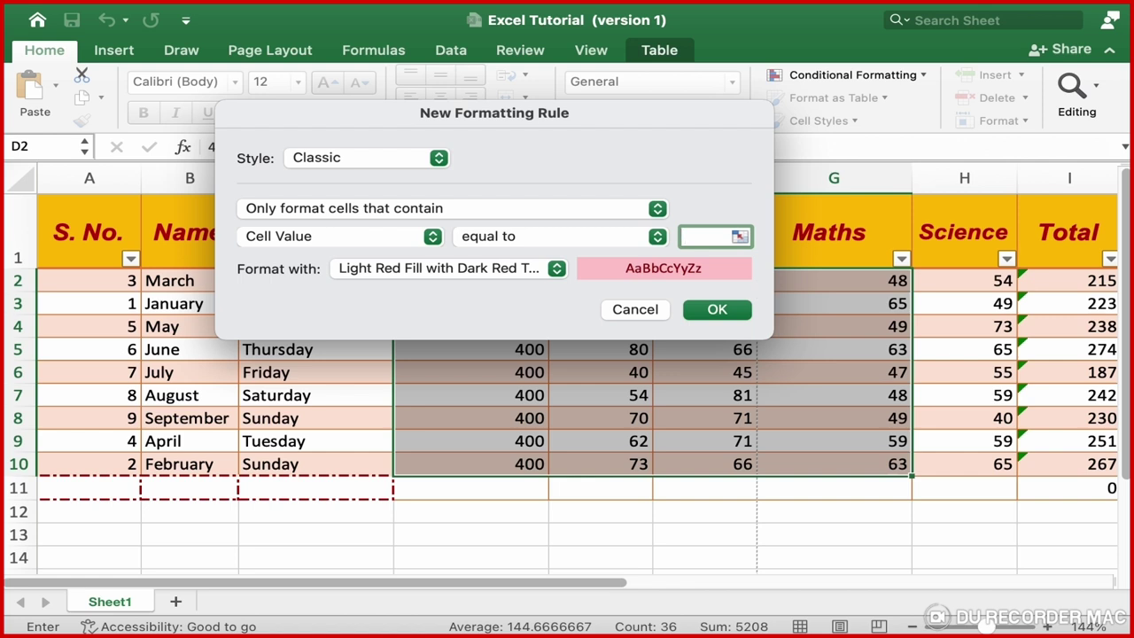
text(70)
click(457, 277)
click(577, 157)
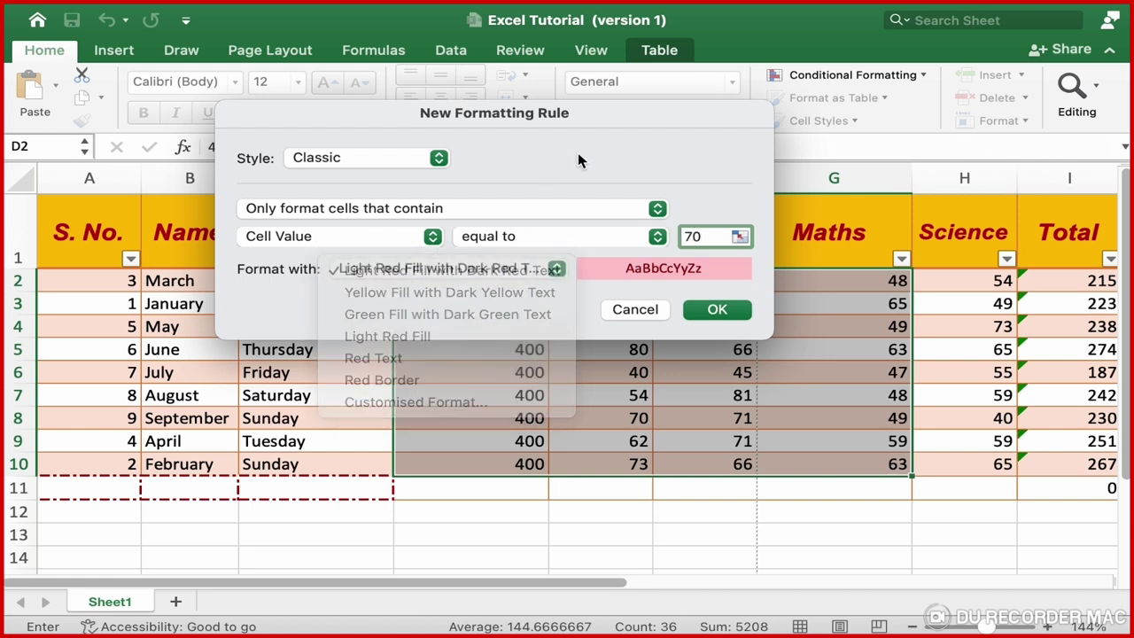
click(716, 309)
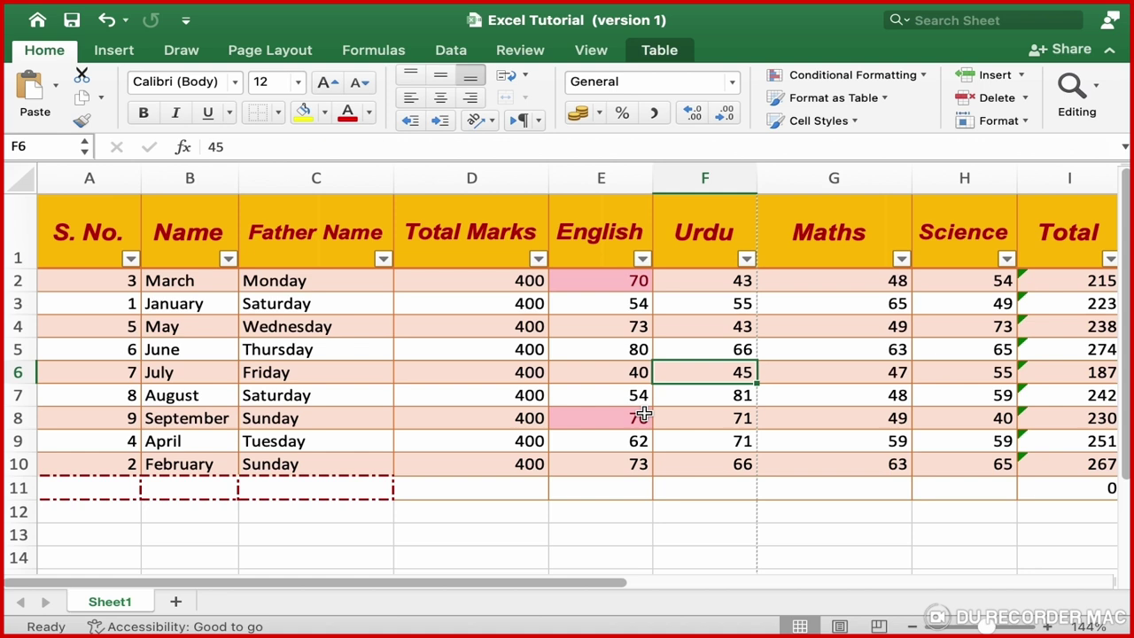
Step: Select E2:H10 and add a Top 15 rule with Light Red Fill with Dark Red Text
drag(602, 281, 969, 464)
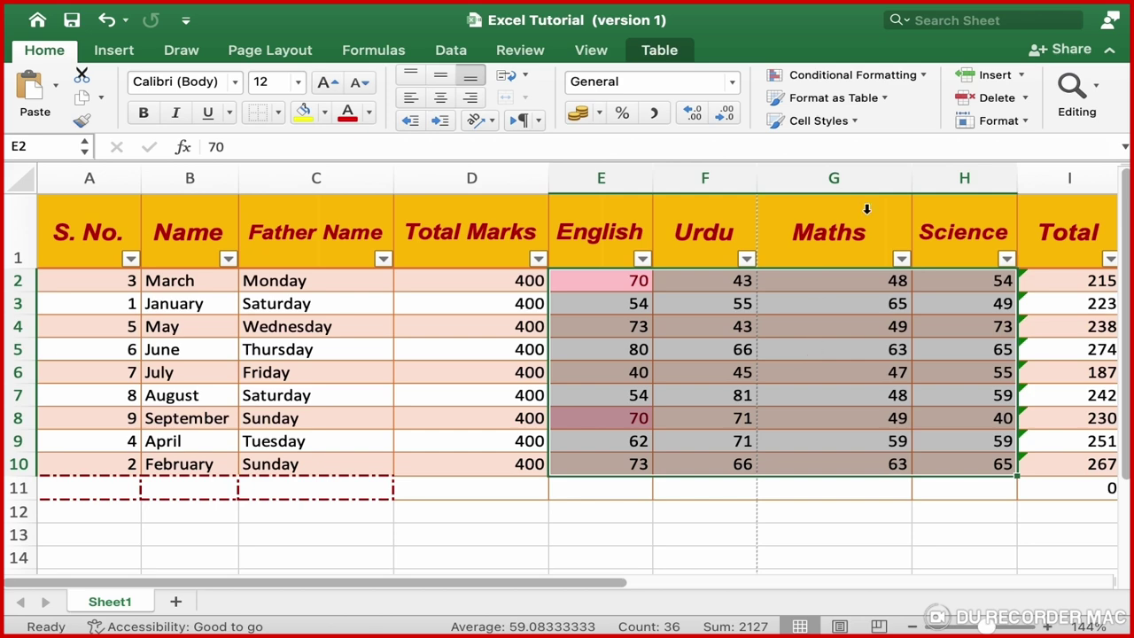
click(920, 89)
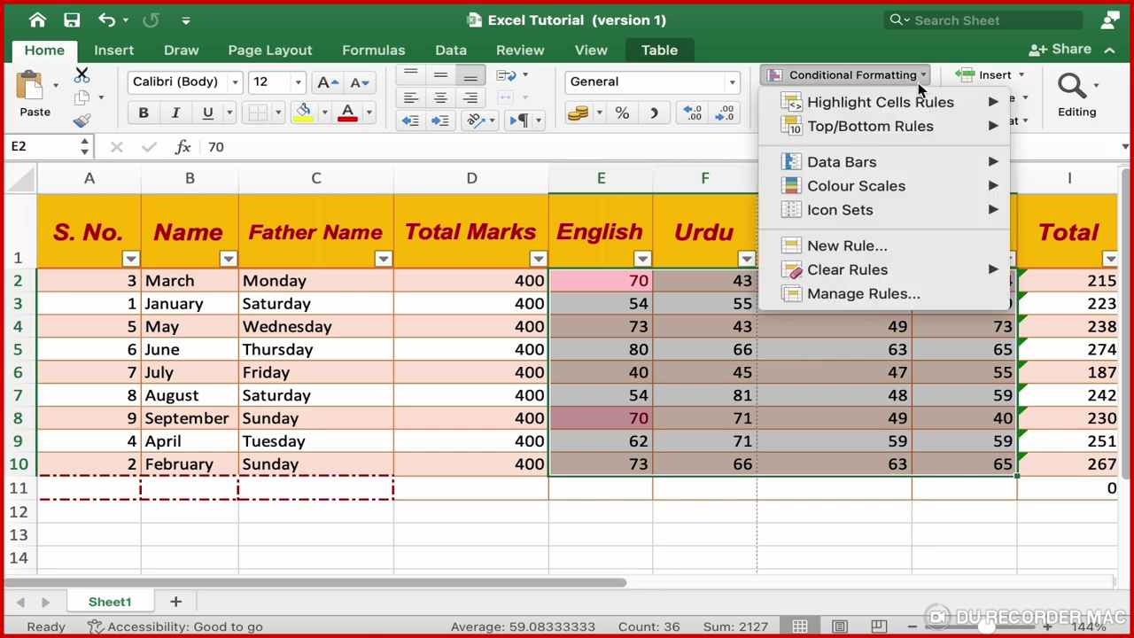
mouse_move(870, 126)
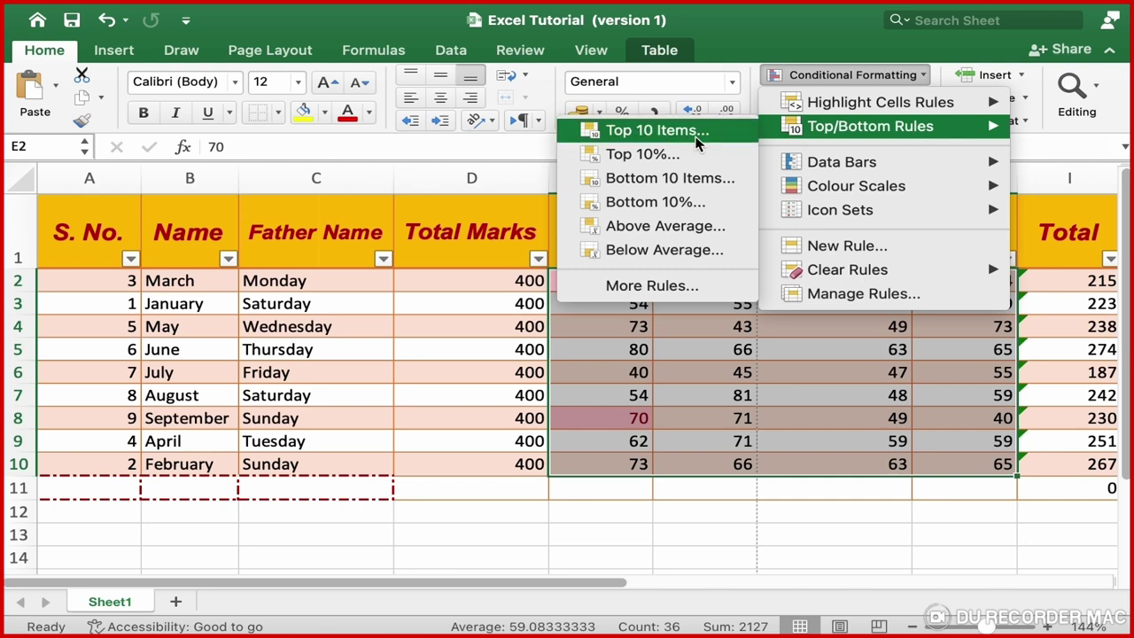
click(656, 130)
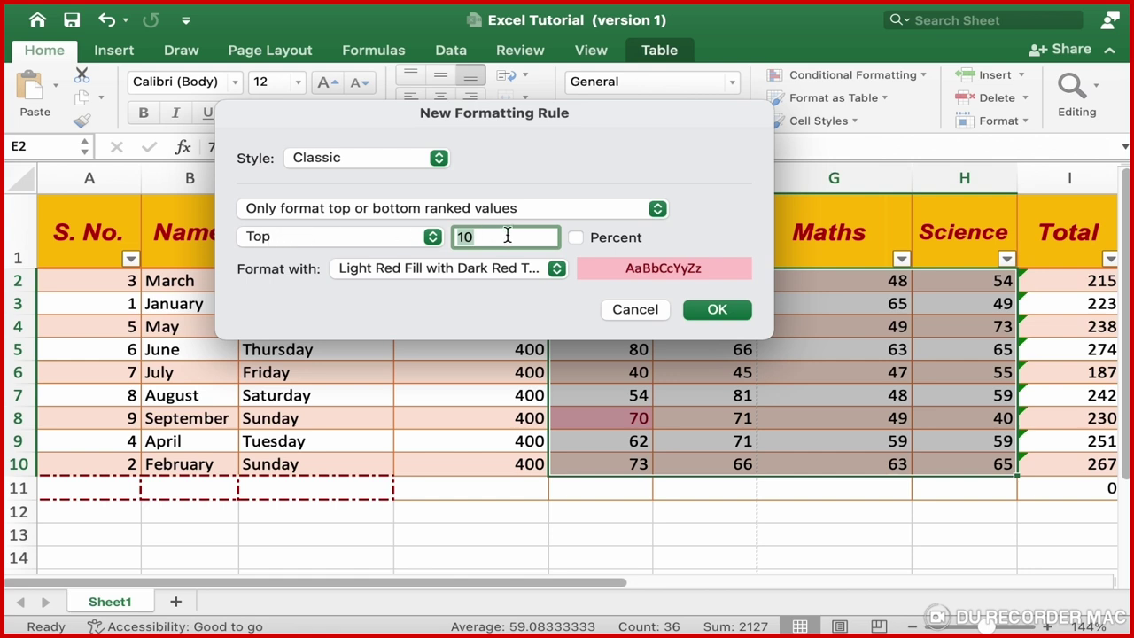
text(1)
text(5)
click(550, 269)
click(546, 271)
click(718, 309)
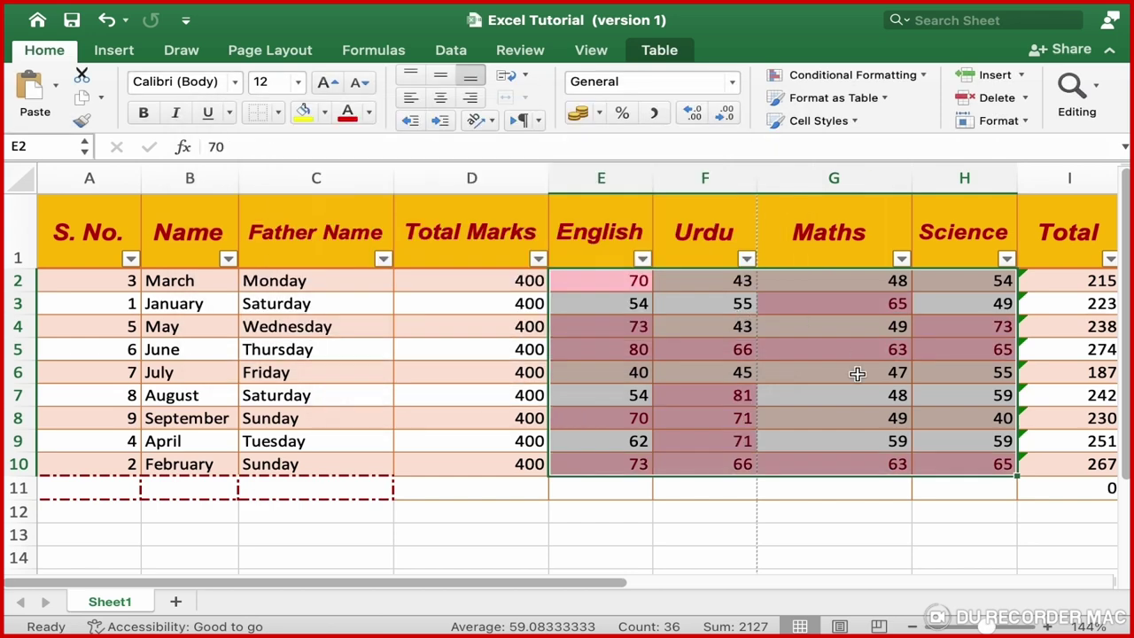
click(848, 417)
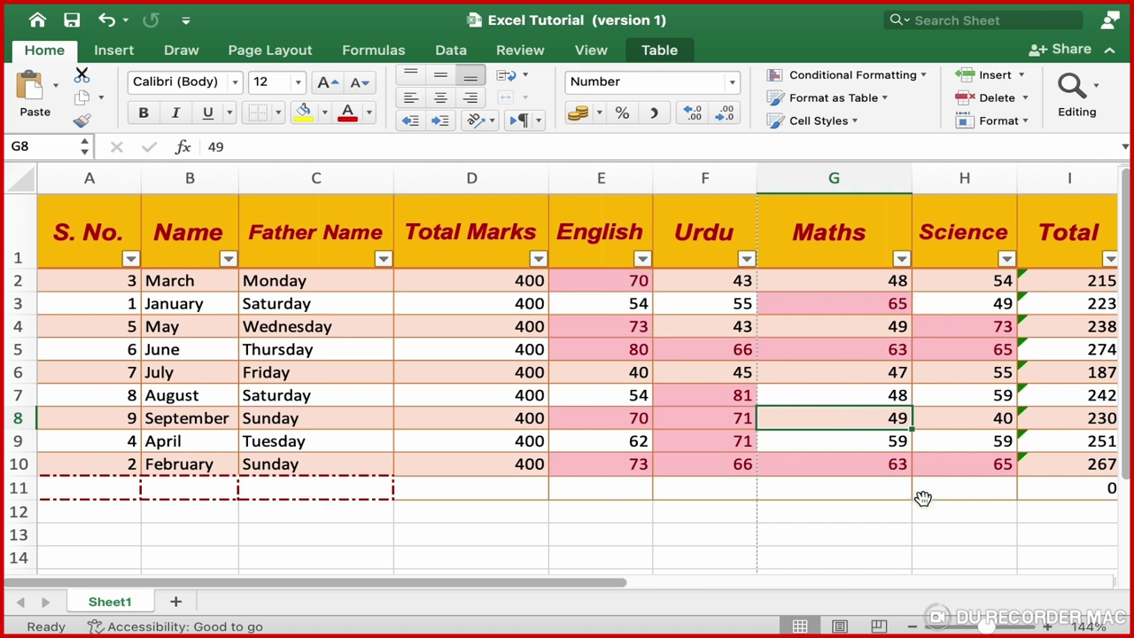
Step: Undo the top-15 rule, reselect E2:H10 and apply a Bottom 5 rule with light red fill
key(ctrl+z)
key(ctrl+z)
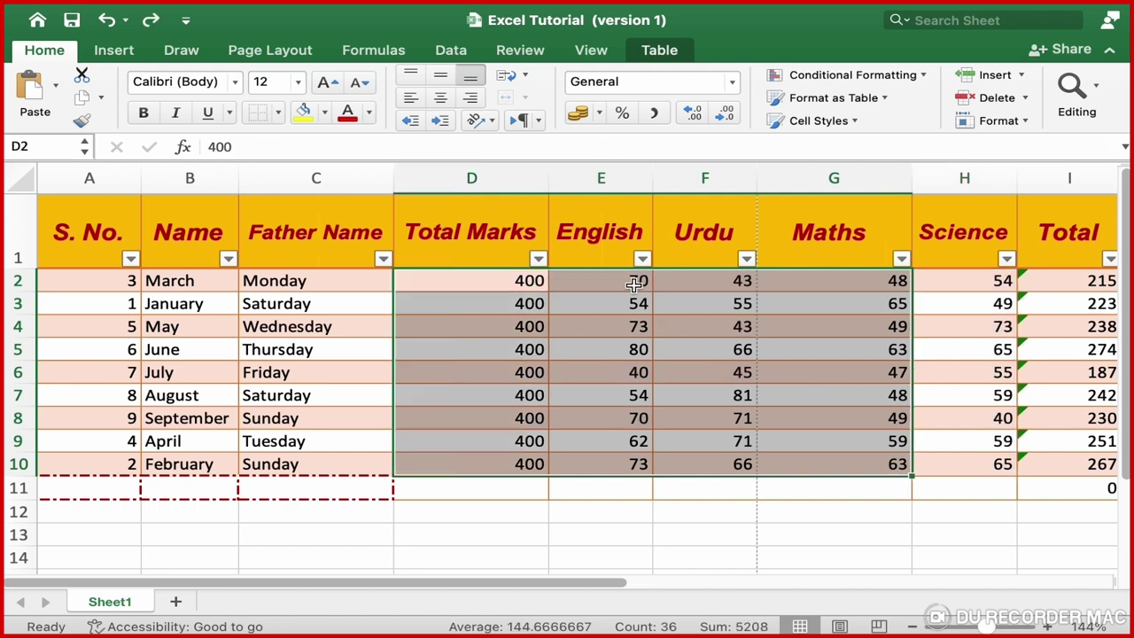
drag(634, 283, 935, 470)
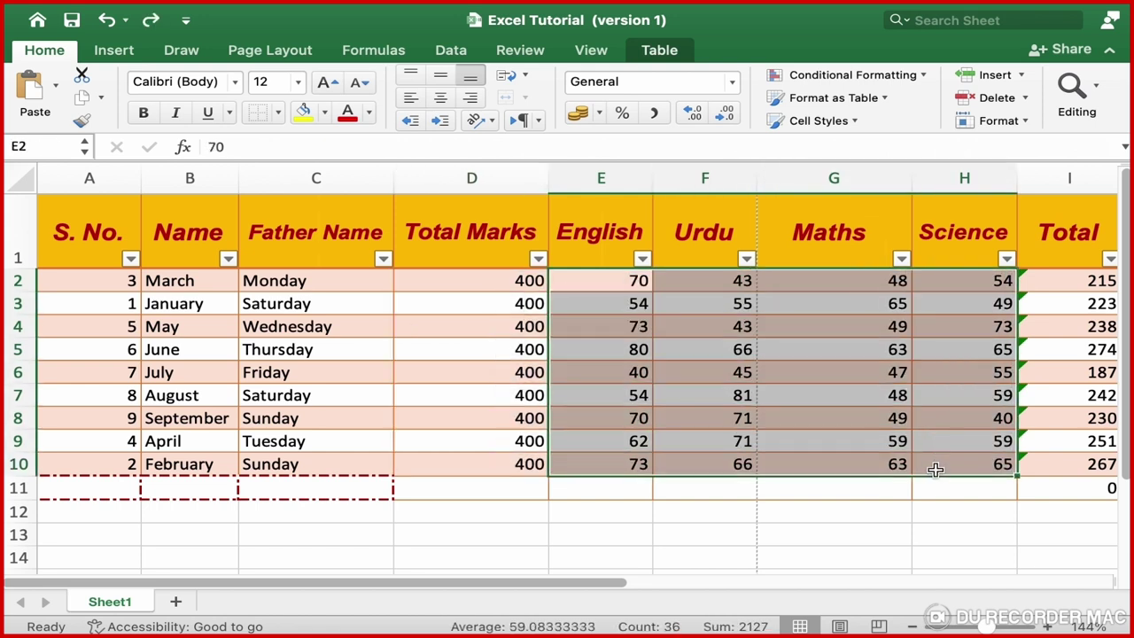
click(926, 76)
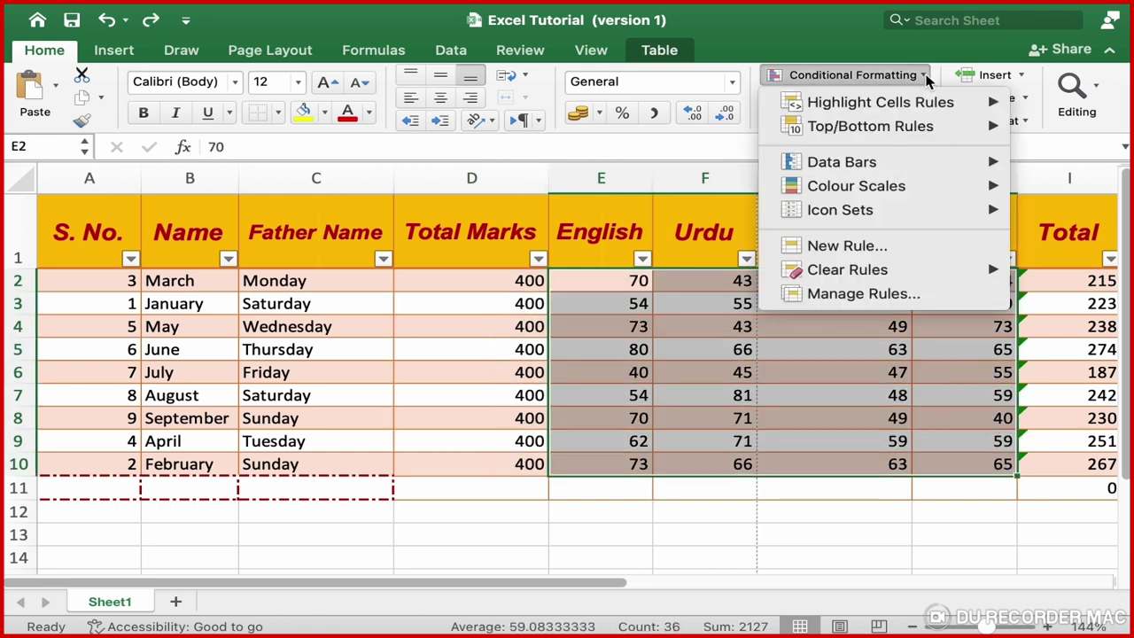
mouse_move(870, 126)
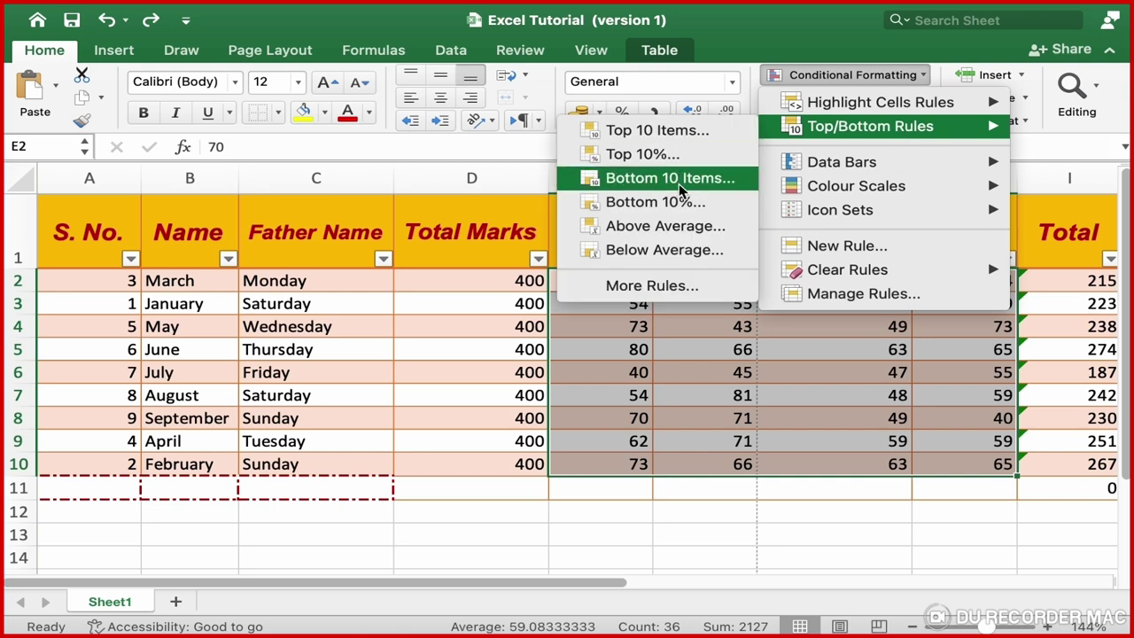
click(680, 184)
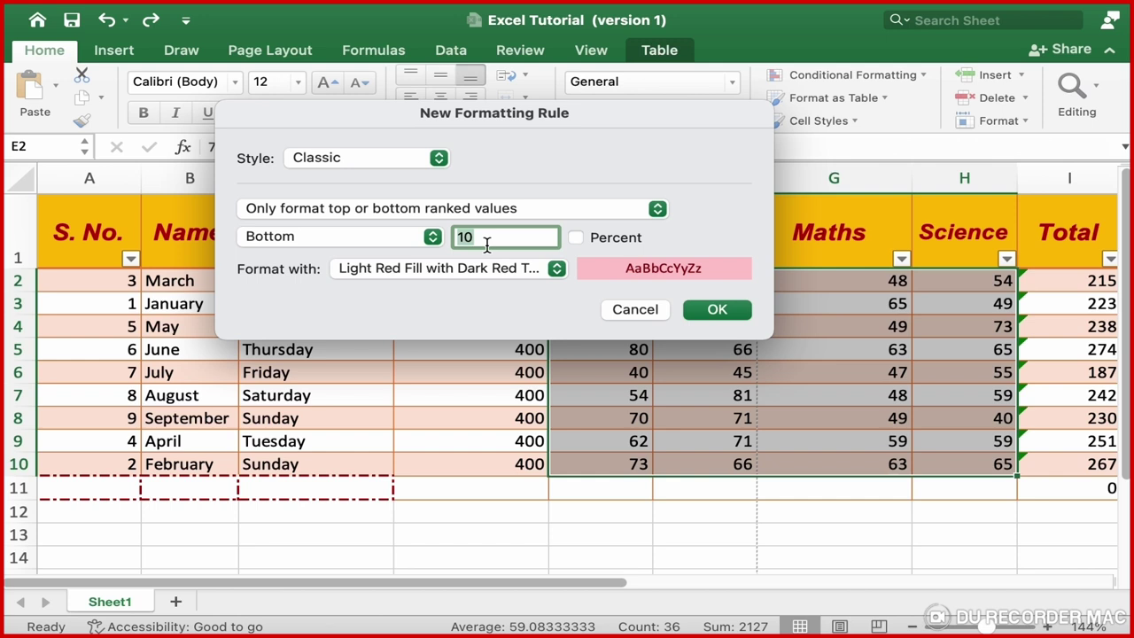
text(5)
click(542, 271)
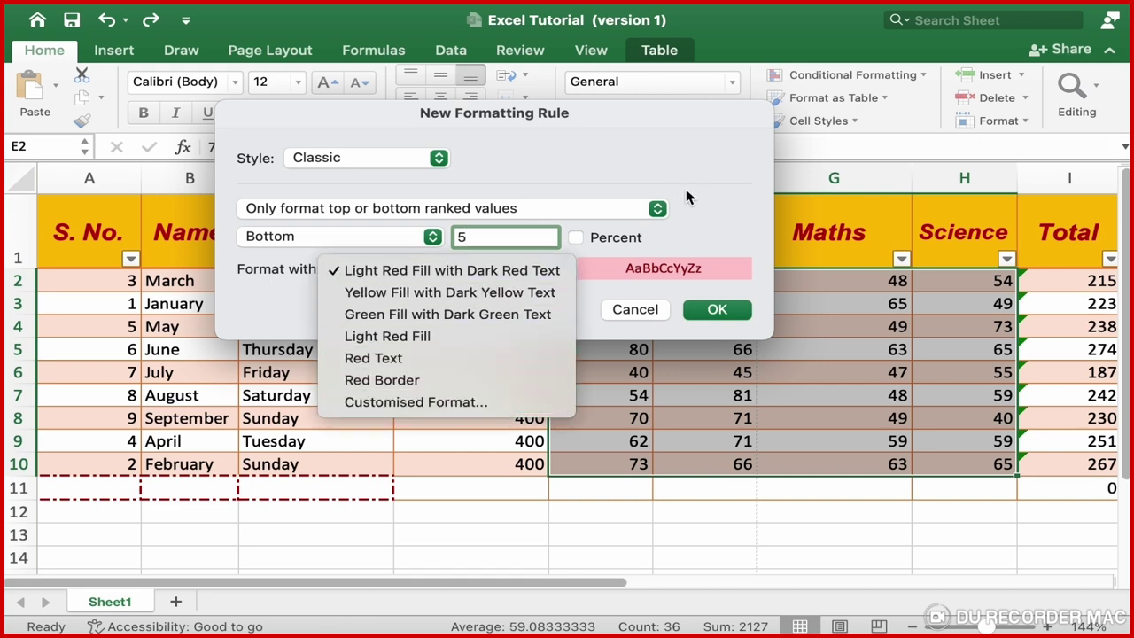
click(700, 227)
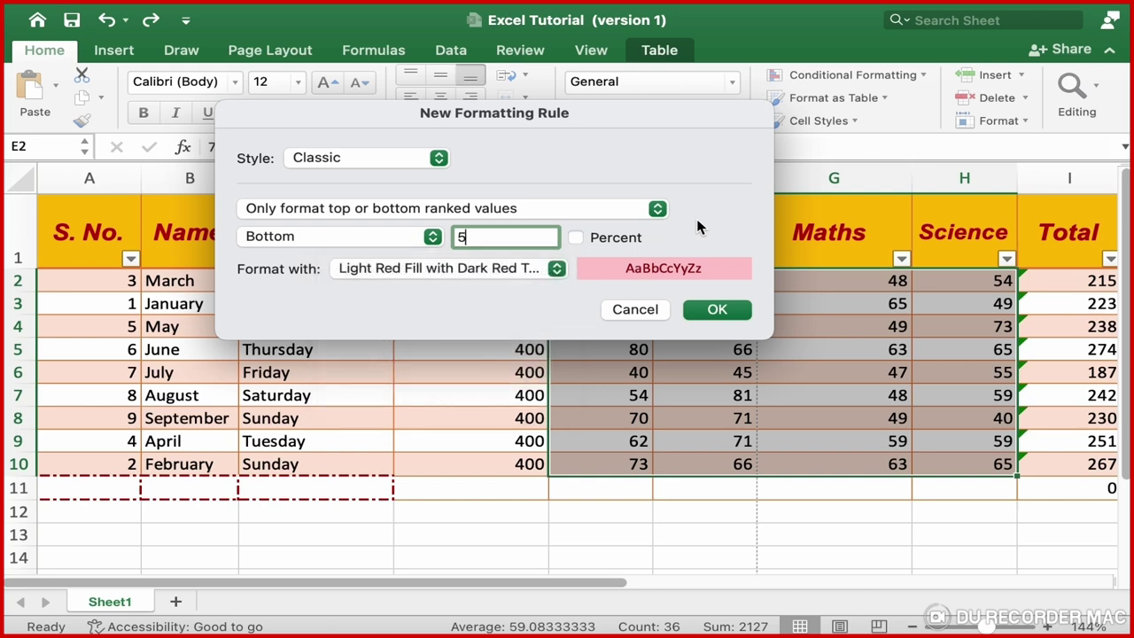
click(716, 309)
click(833, 395)
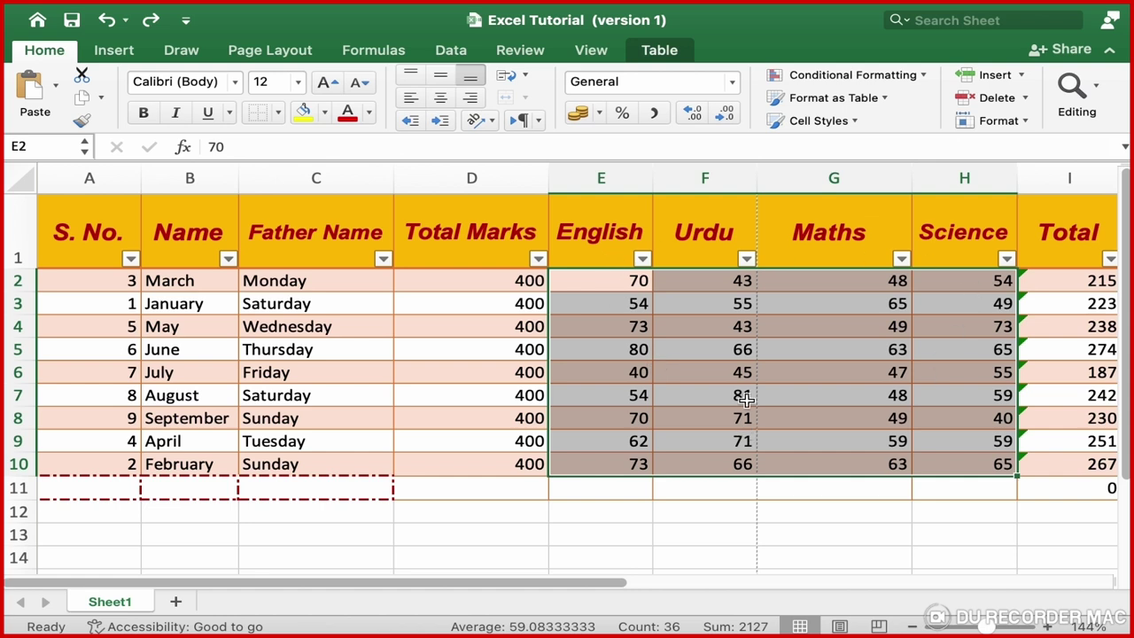
Step: Select scores E2:H10 and apply Red Data Bar gradient fill data bars
click(688, 398)
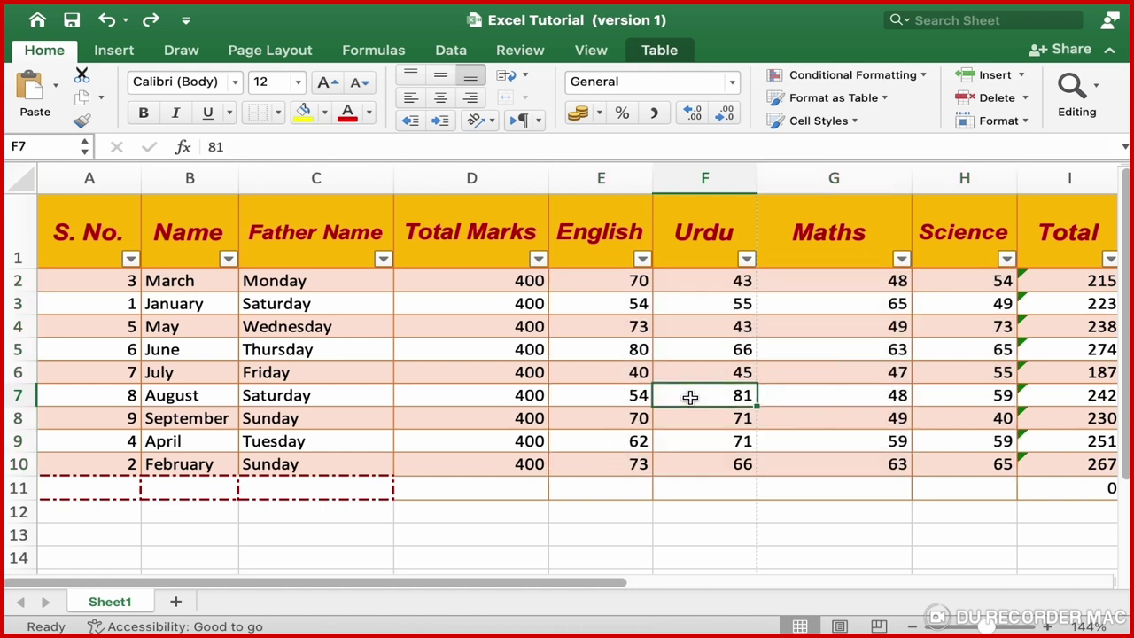
click(719, 281)
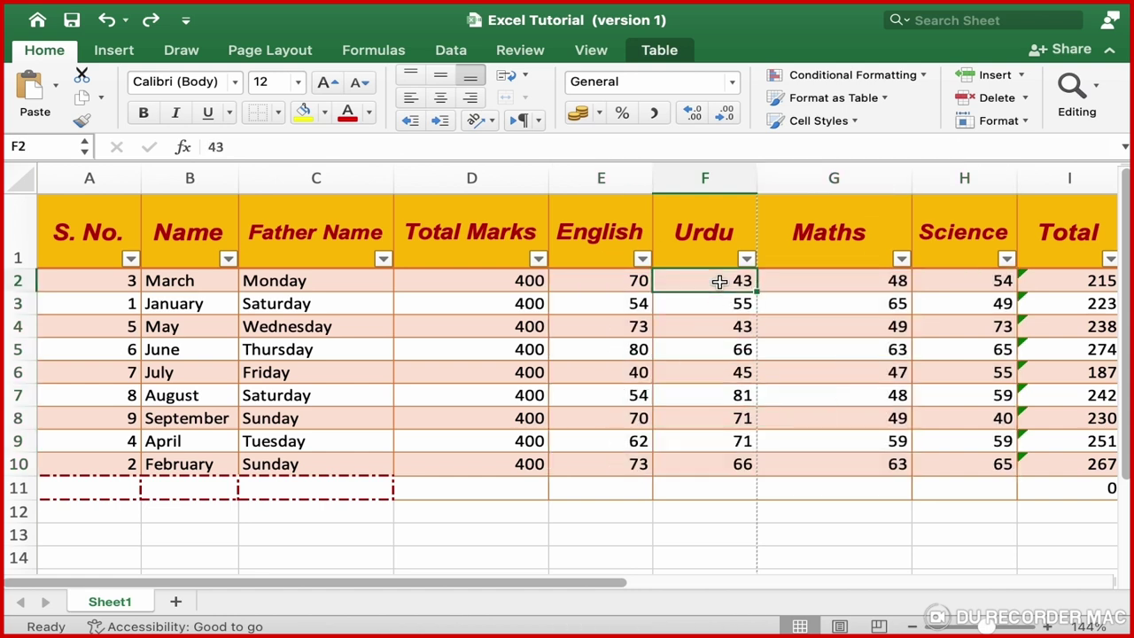
mouse_move(602, 280)
mouse_down()
mouse_move(952, 428)
mouse_move(954, 462)
mouse_up()
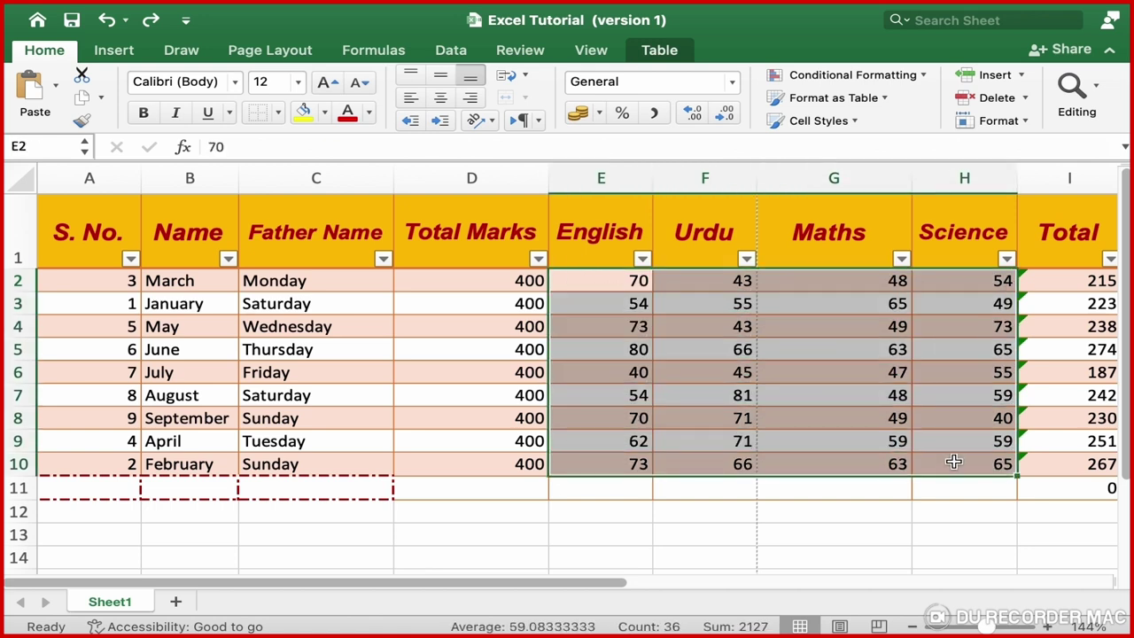
click(918, 77)
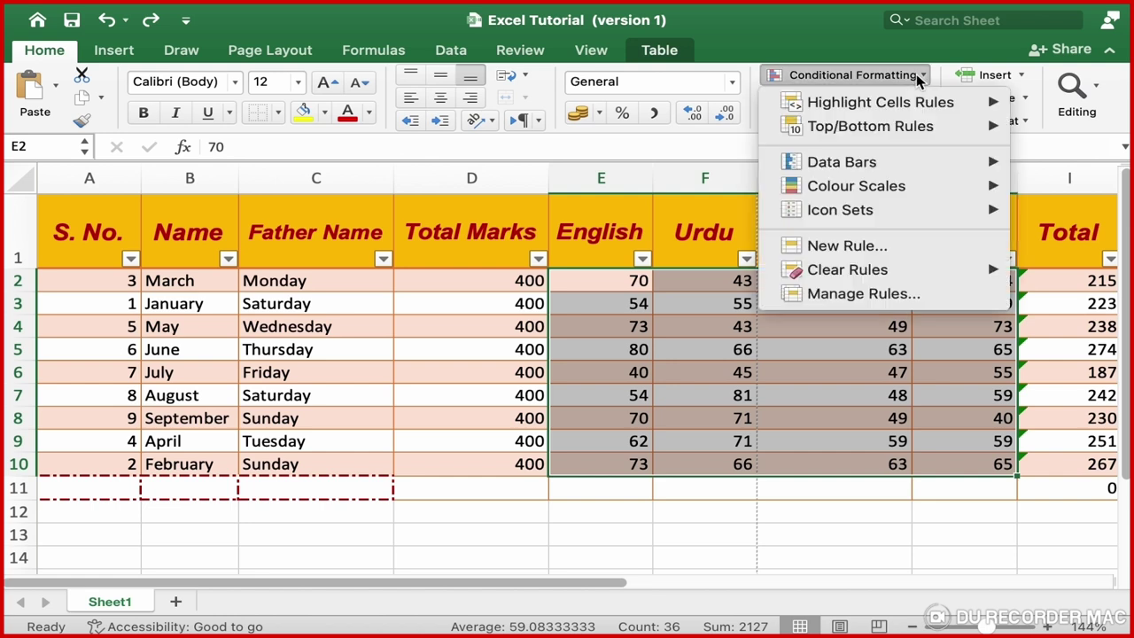
mouse_move(841, 162)
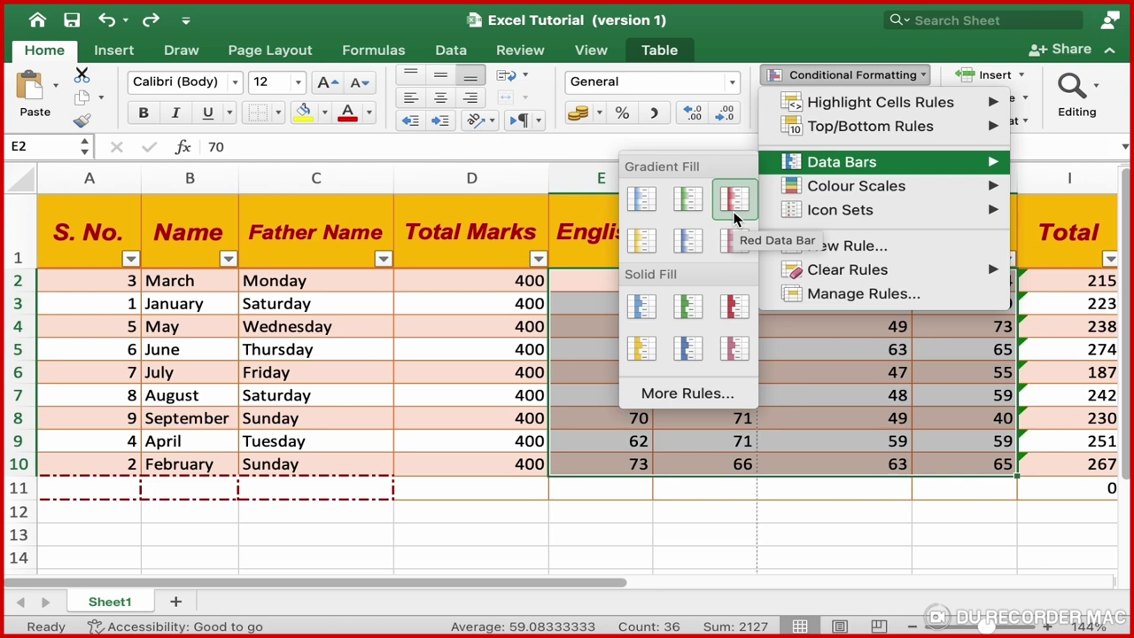
click(733, 218)
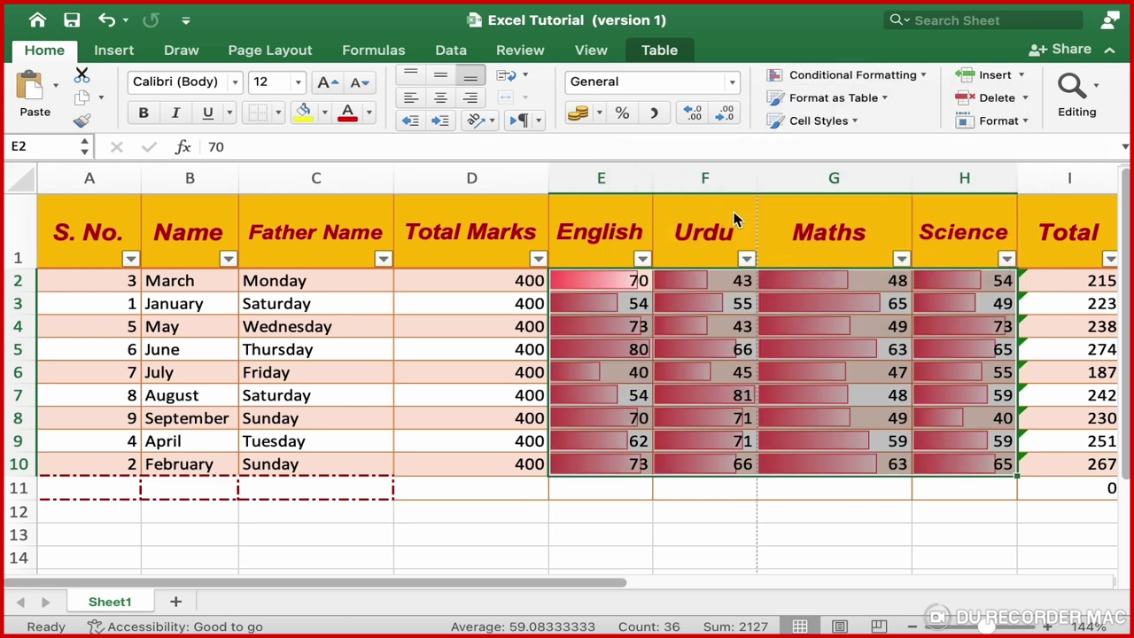
click(744, 400)
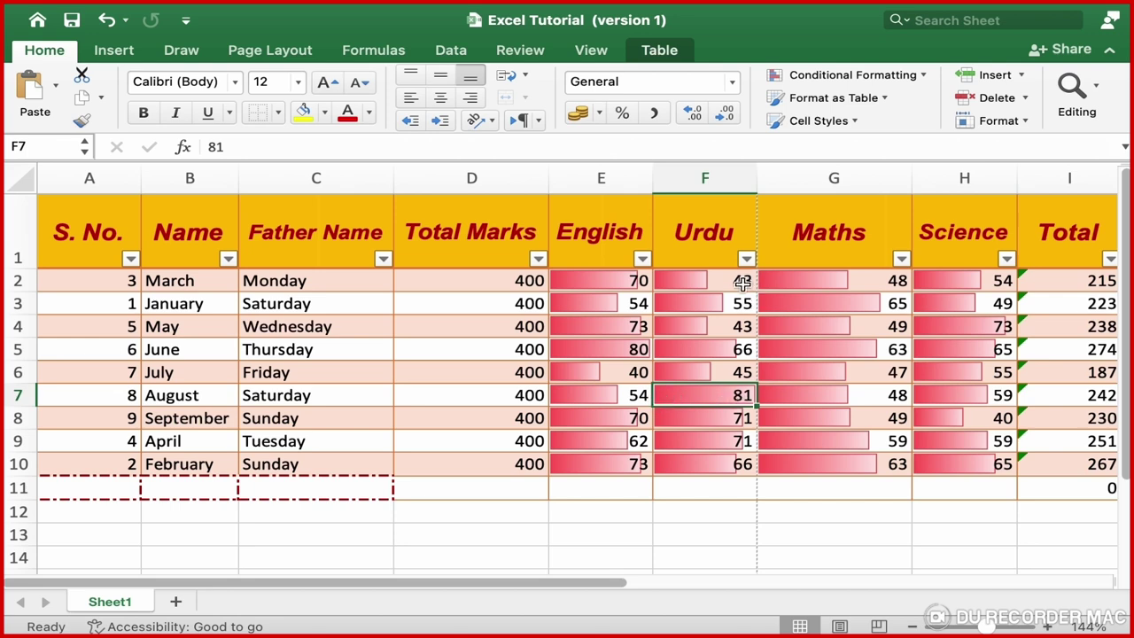
Step: Try Urdu scores of 40 and then 10 in F2 to watch the data bars change
click(746, 283)
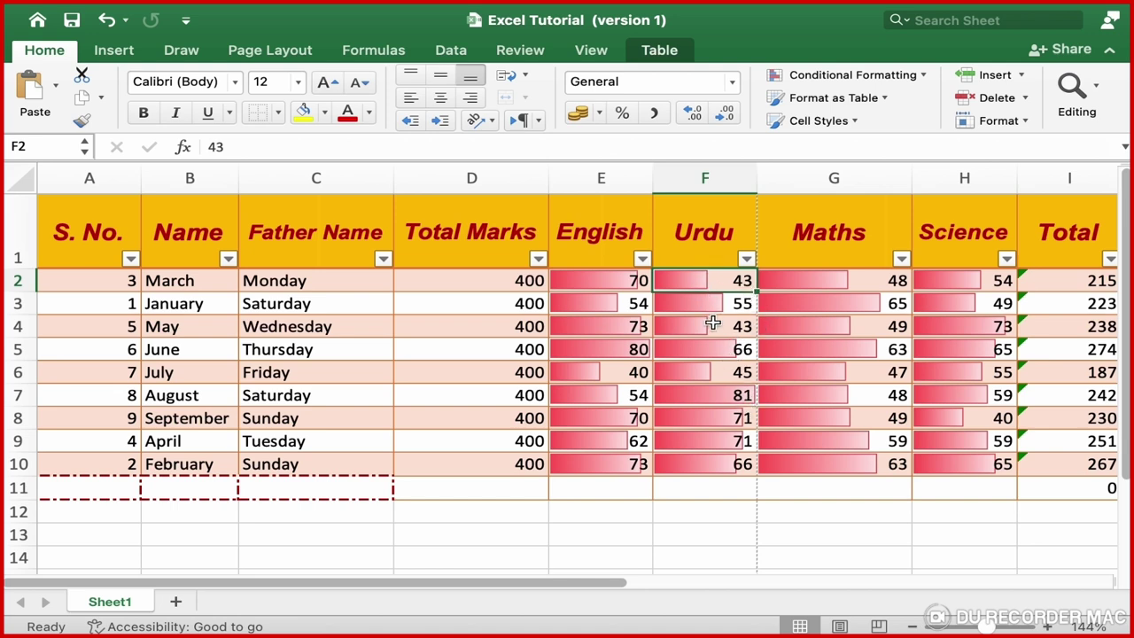
text(40)
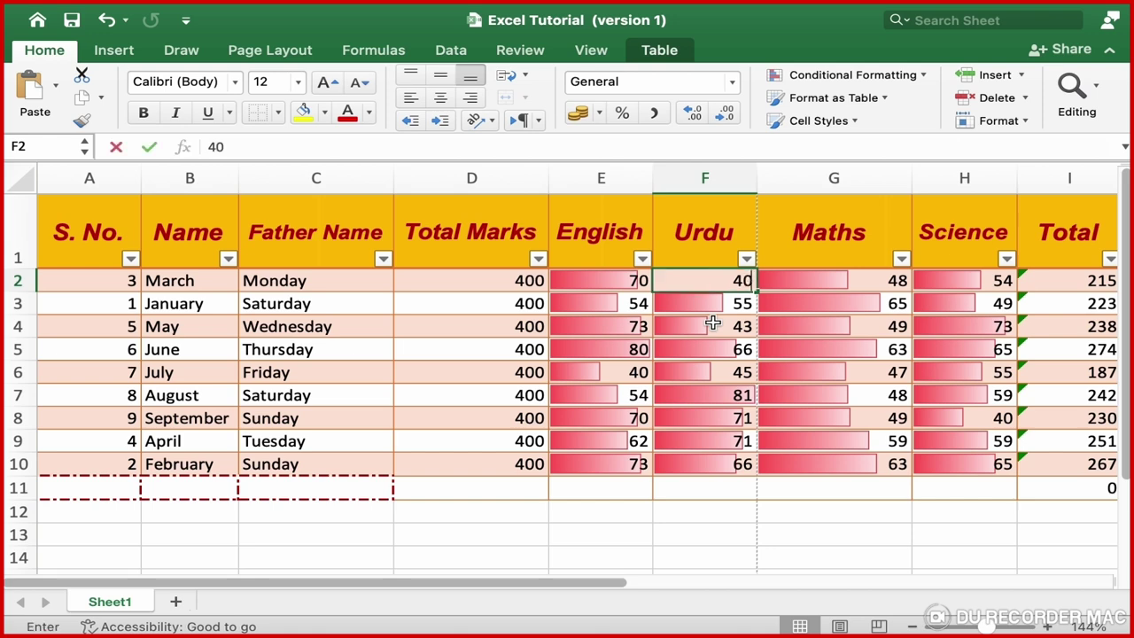
key(Return)
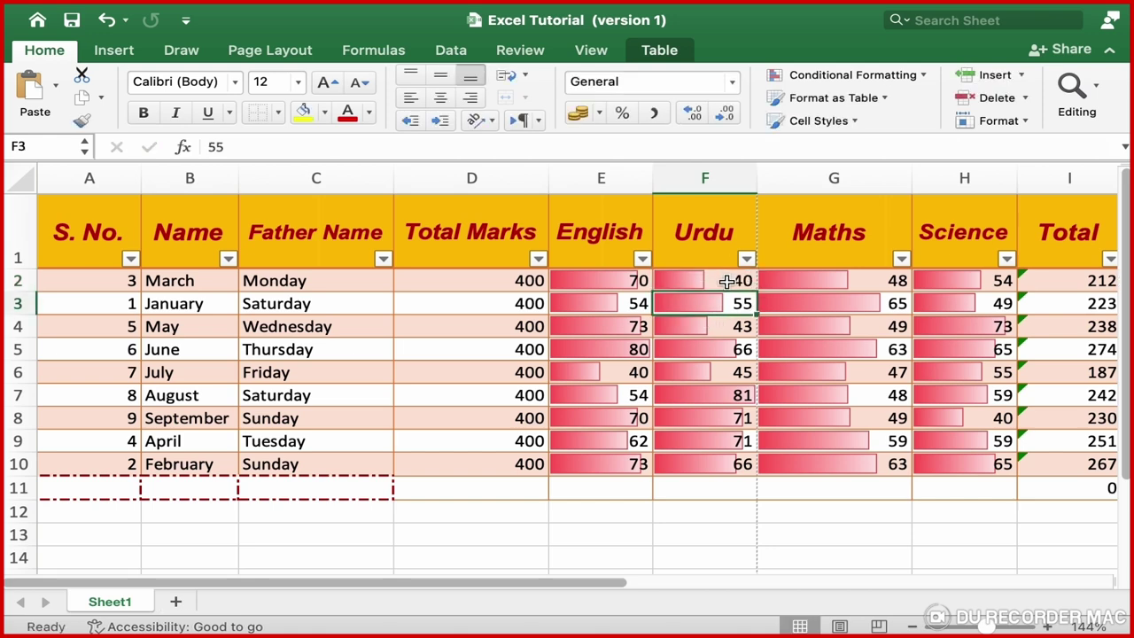
click(727, 281)
text(1)
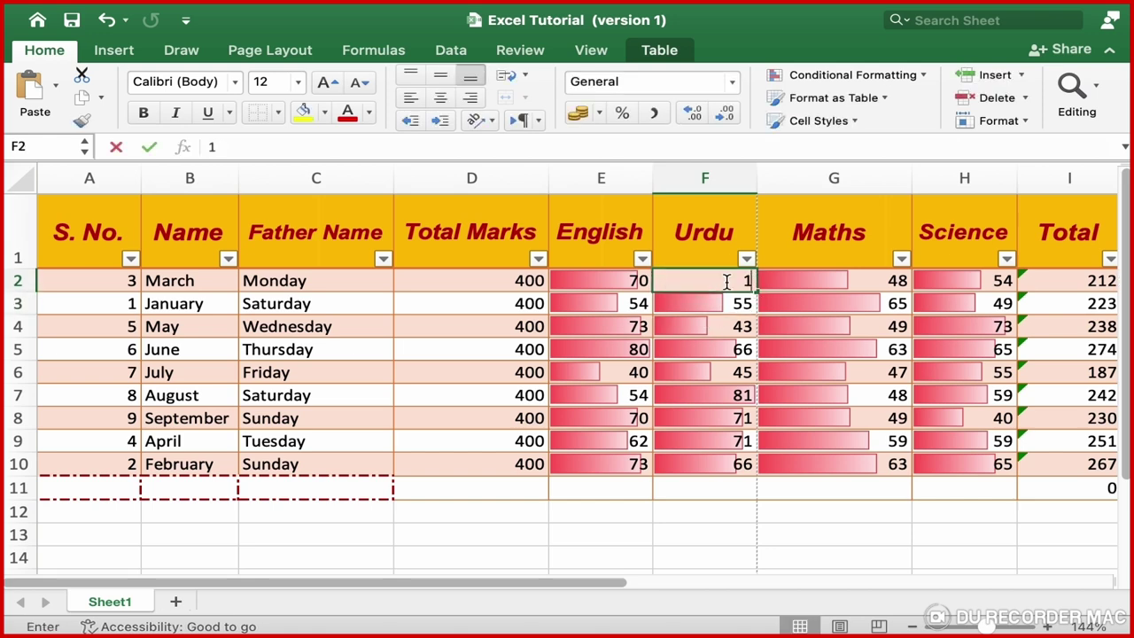
text(0)
key(Return)
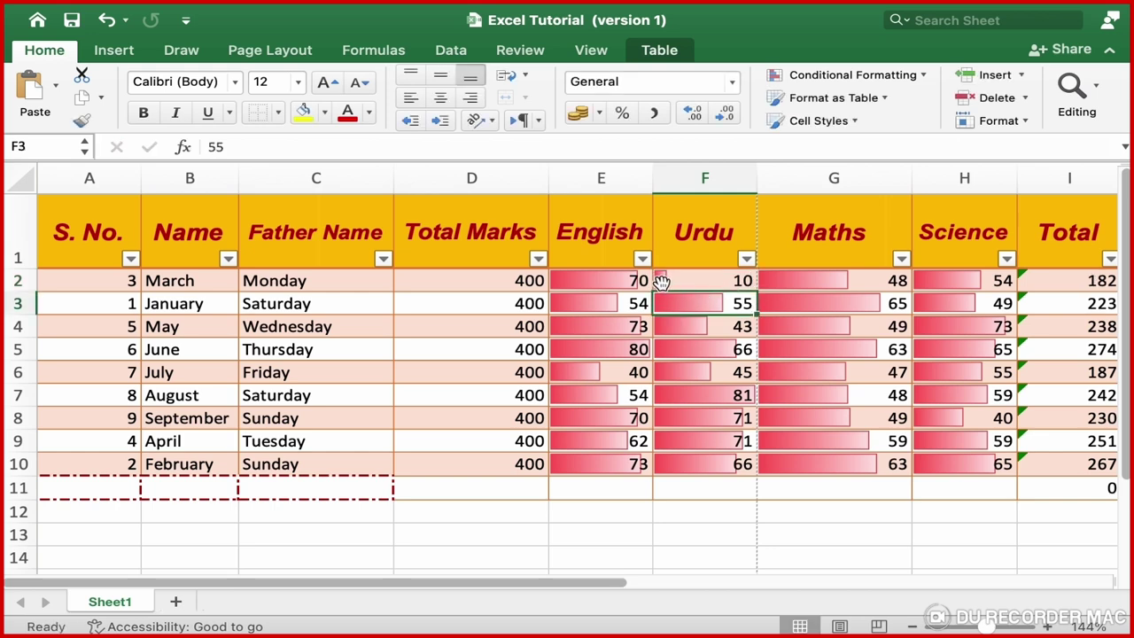
Step: Enter 100 in F2, then undo back to 43 and remove the data bars
click(721, 400)
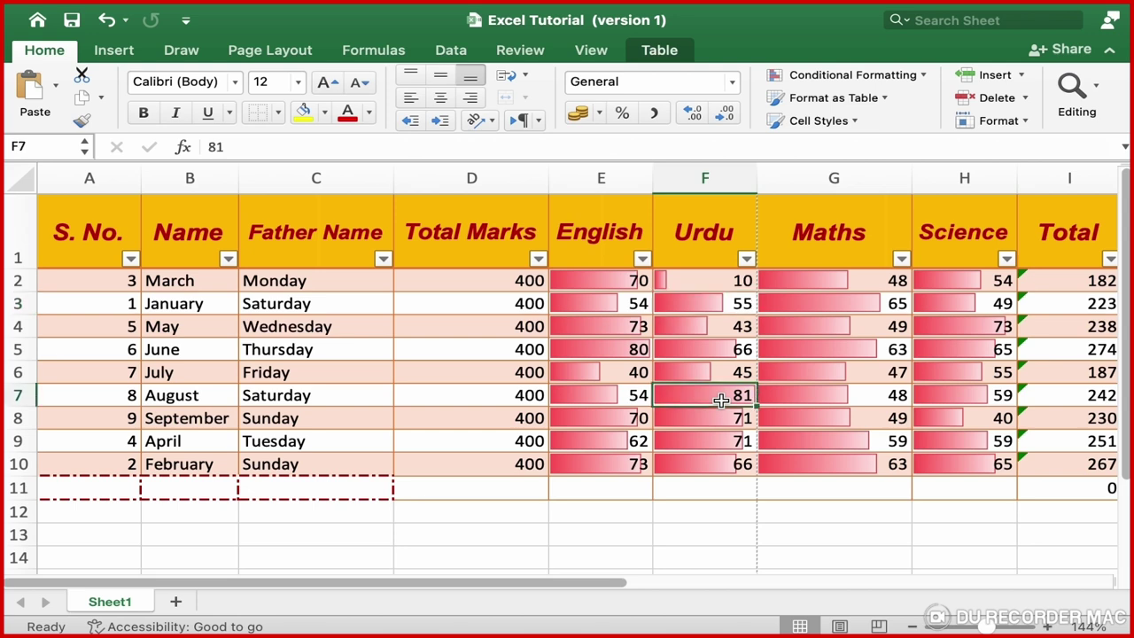
click(732, 281)
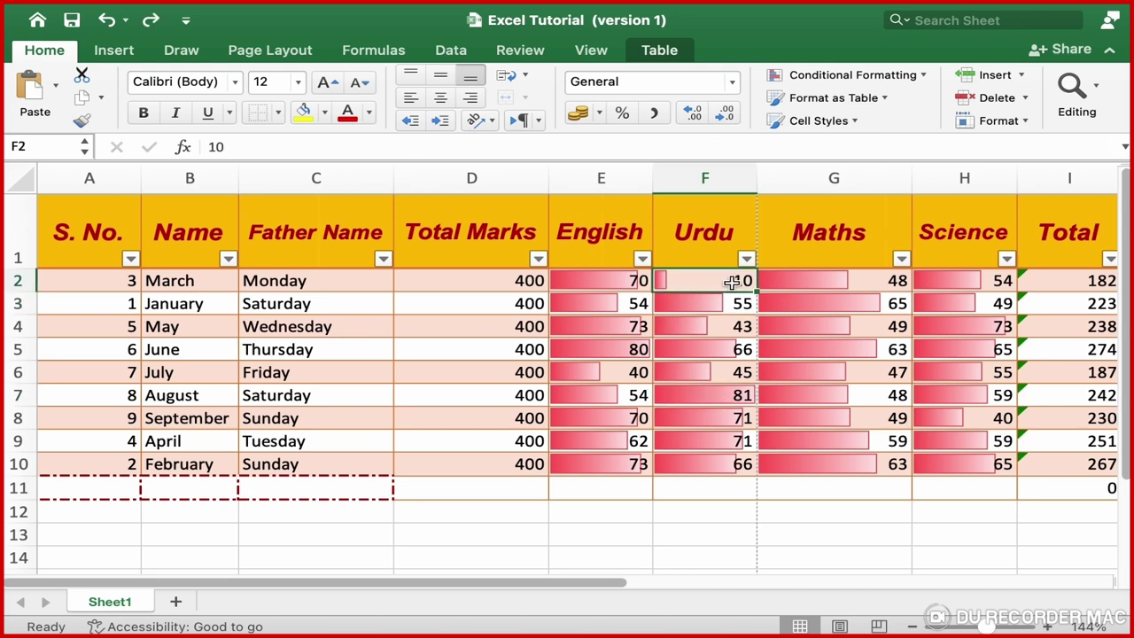
text(100)
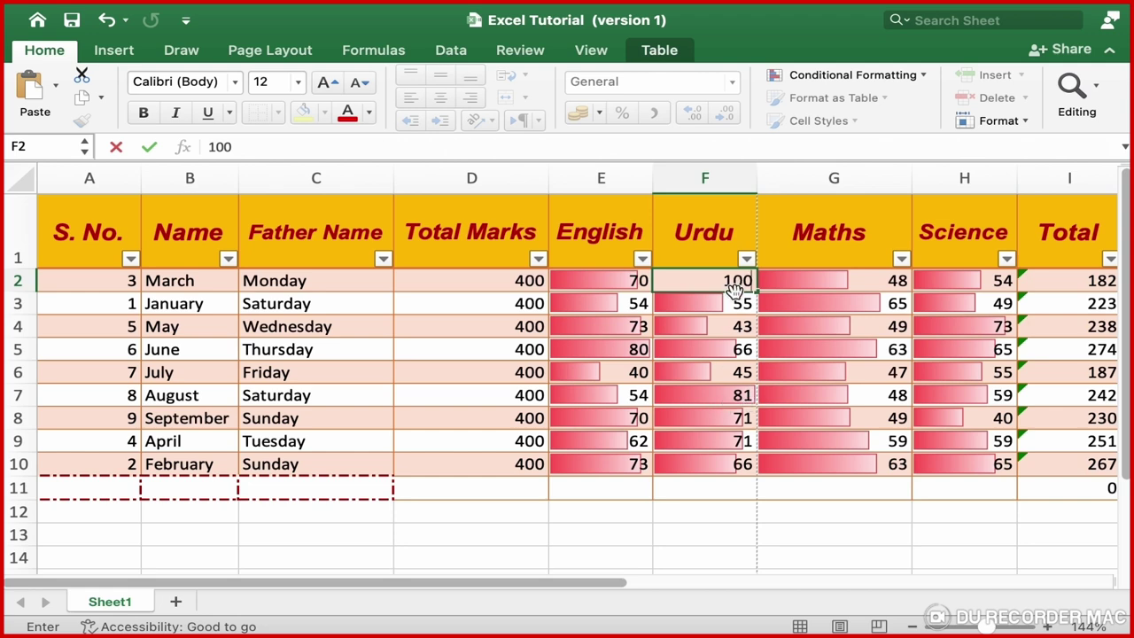
key(Return)
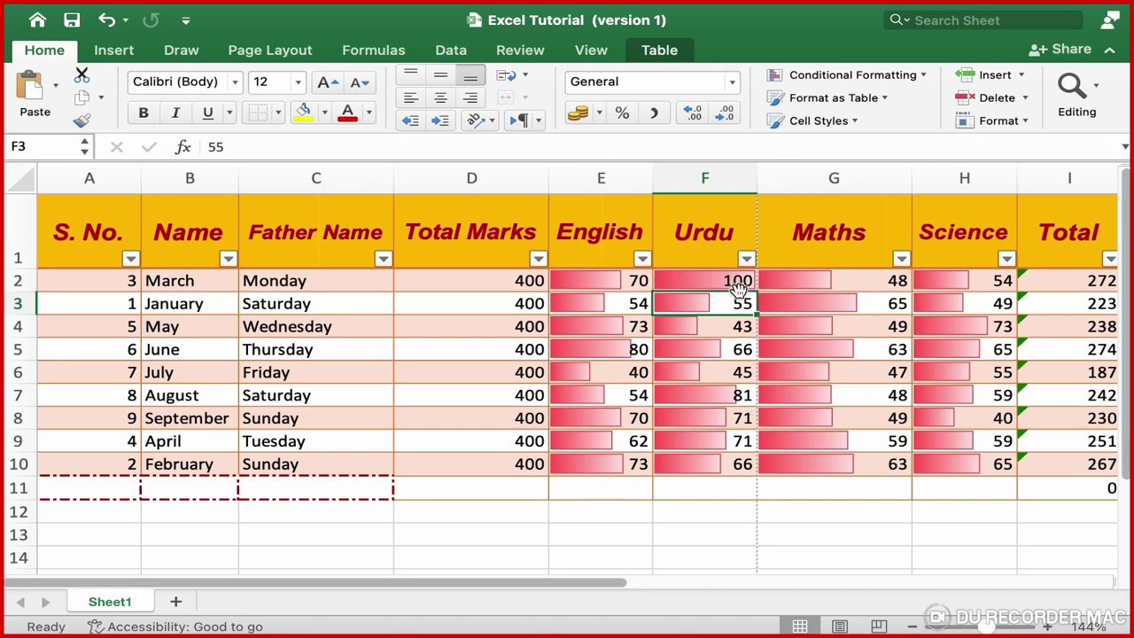
key(ctrl+z)
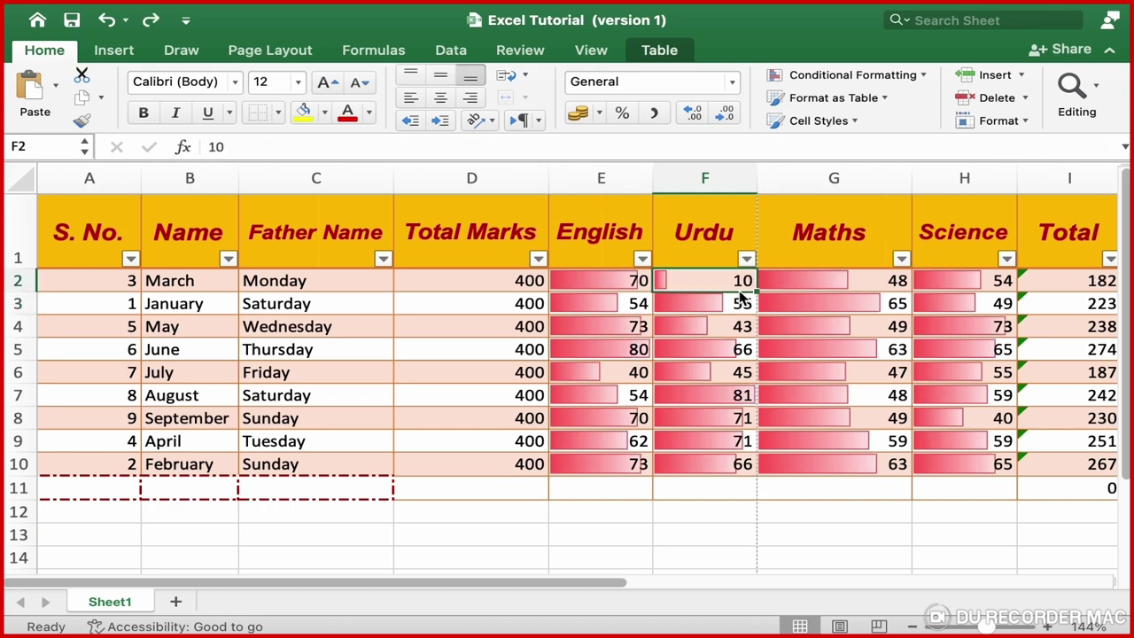
key(ctrl+z)
key(ctrl+z)
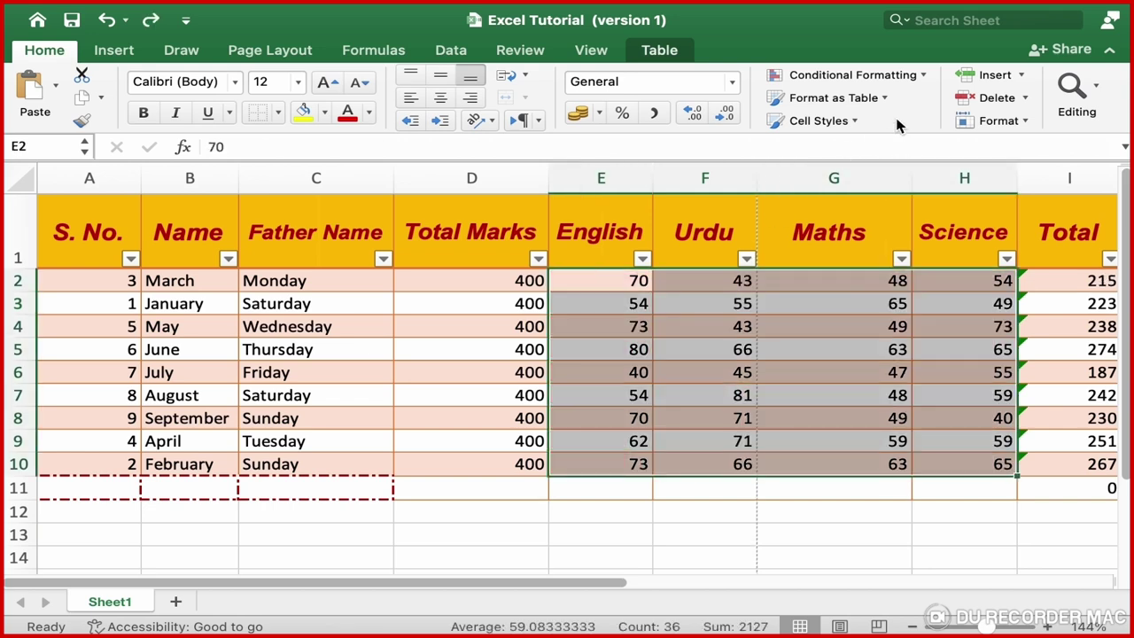
Step: Start a new conditional formatting rule using the 3-Colour Scale style
click(909, 80)
mouse_move(842, 162)
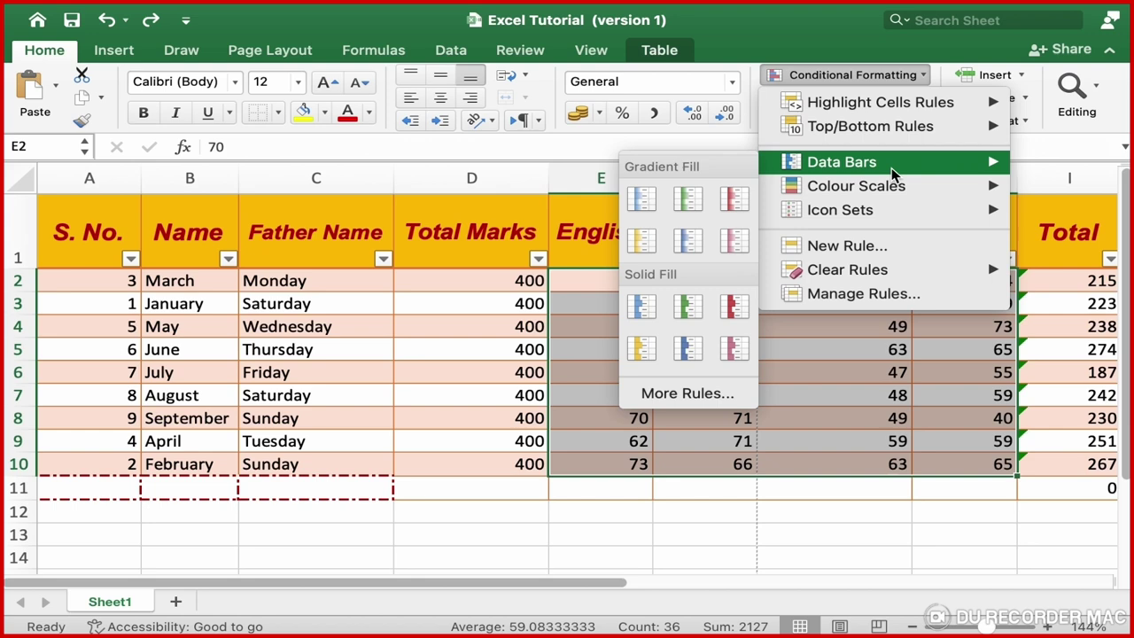
click(714, 400)
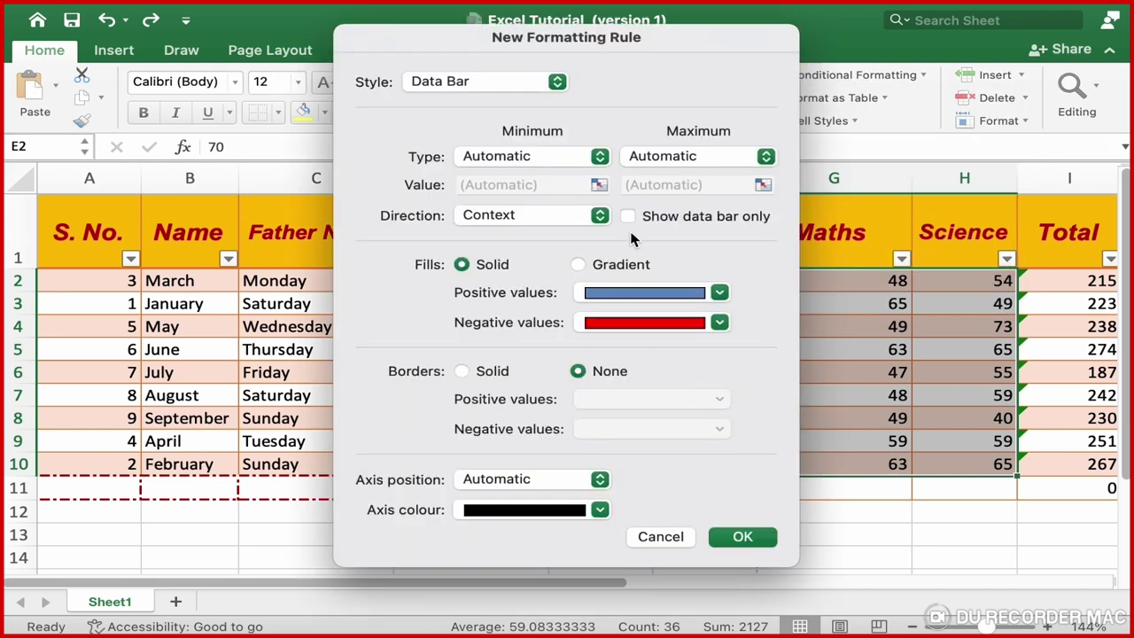
click(529, 89)
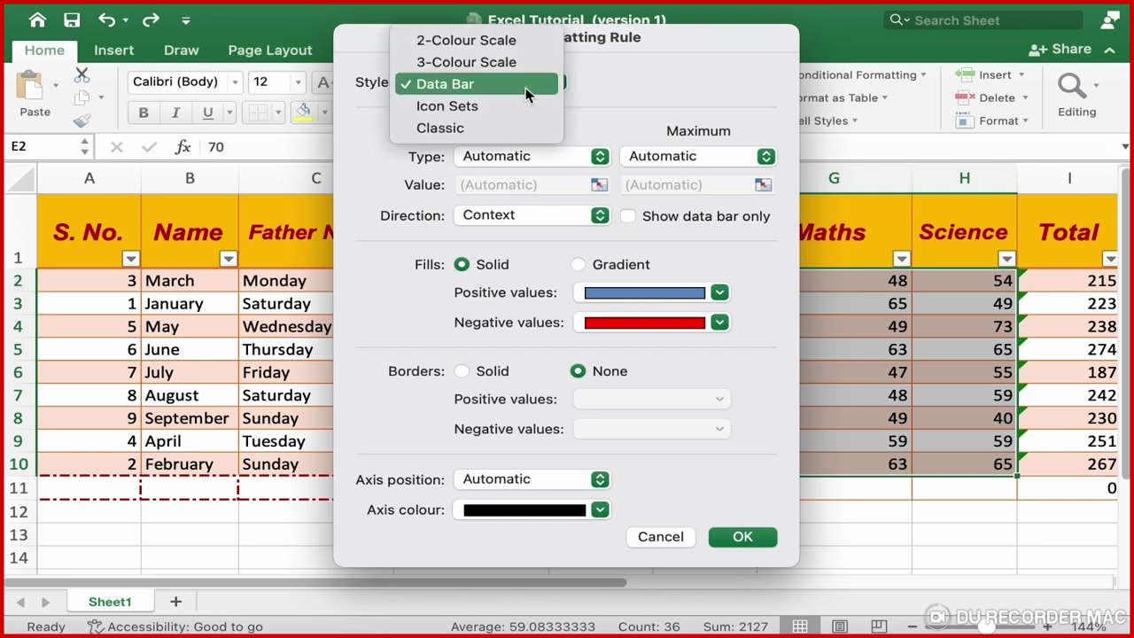
click(482, 66)
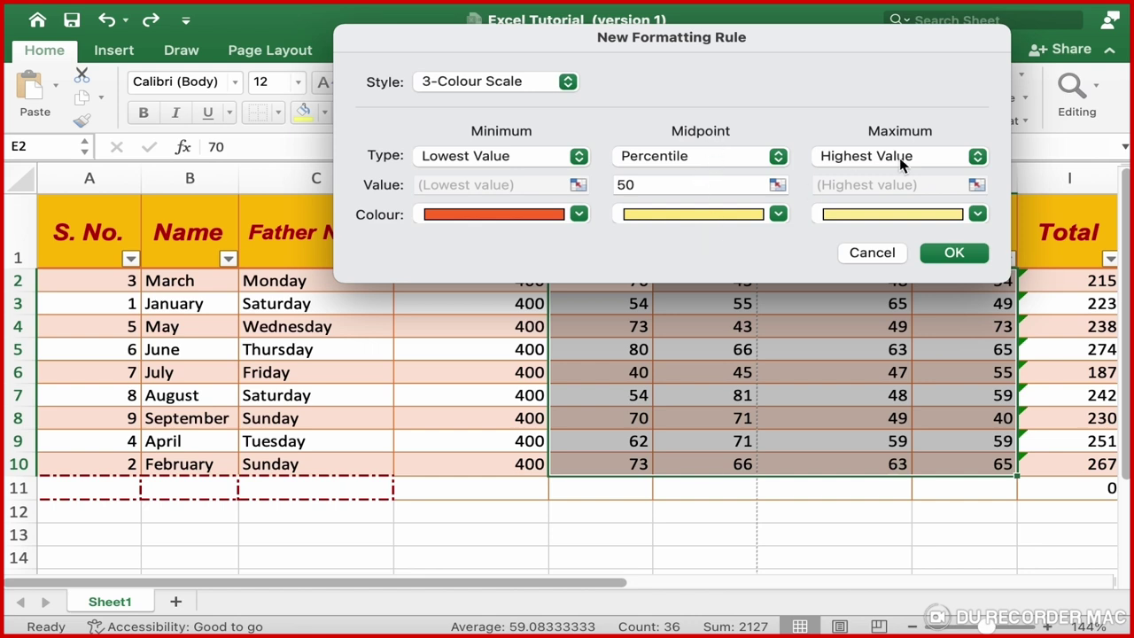
Step: Set the scale colours: dark red lowest, yellow midpoint, purple highest
click(577, 215)
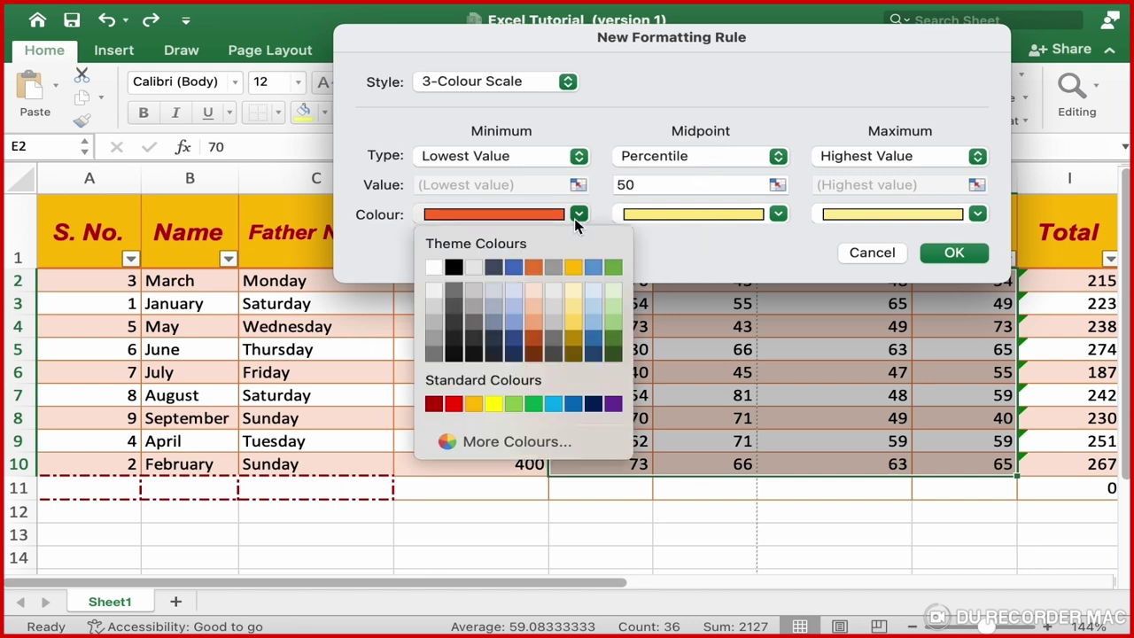
click(433, 405)
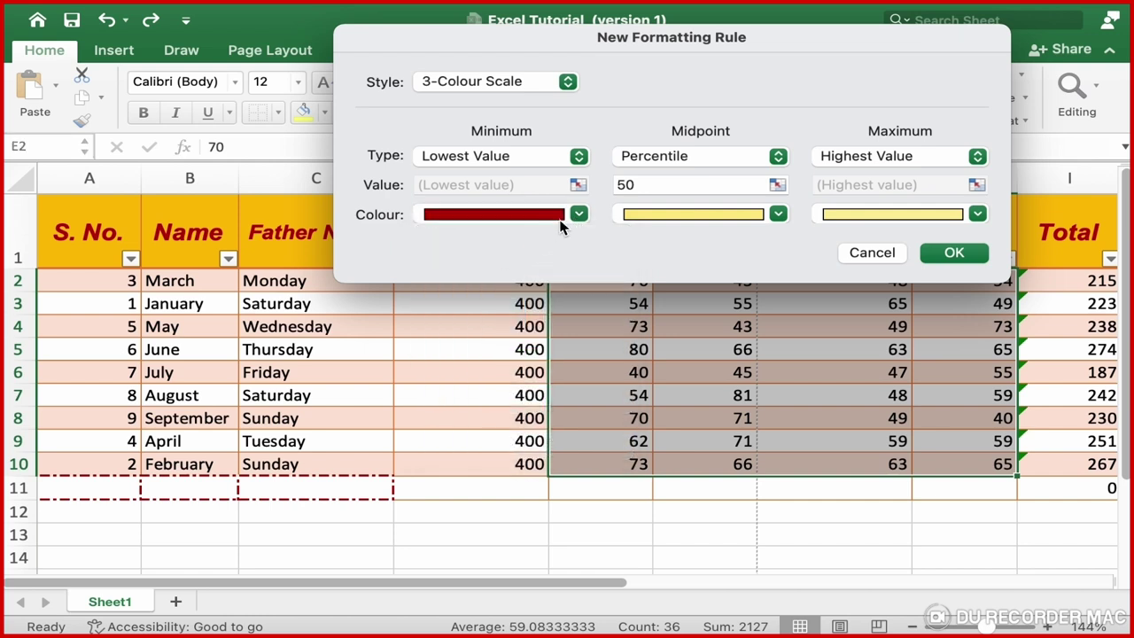
click(735, 219)
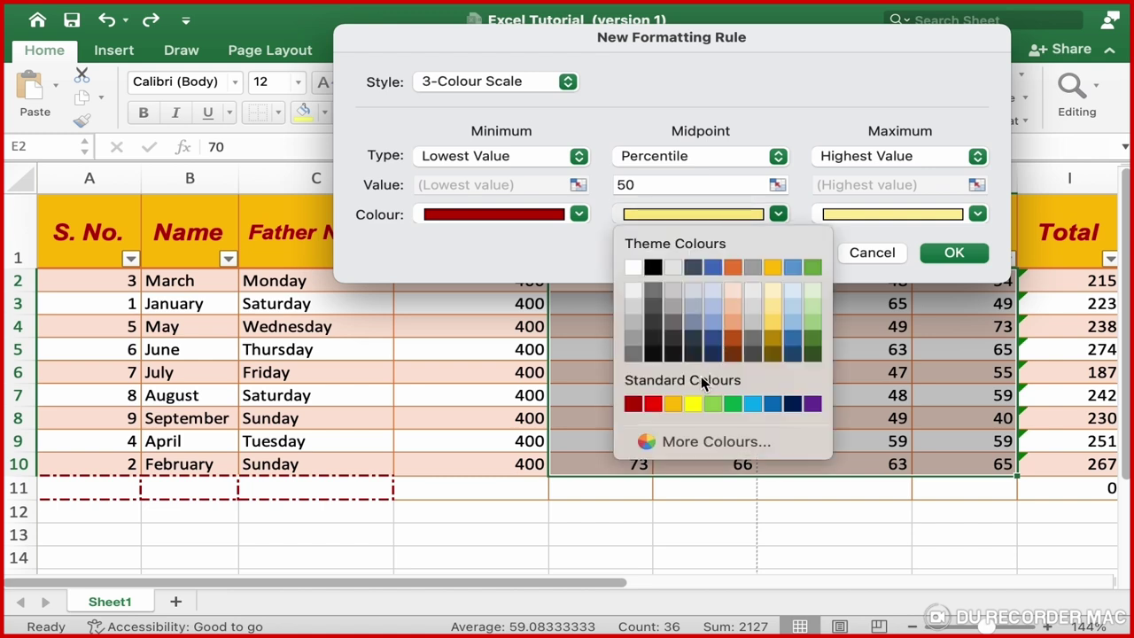
click(721, 387)
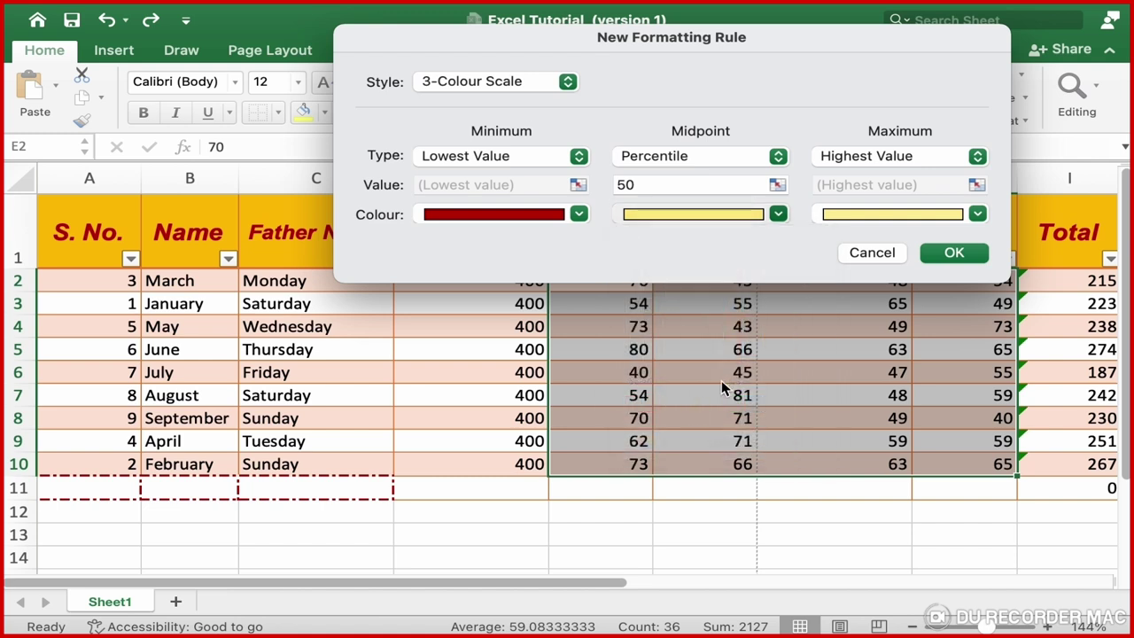
click(977, 214)
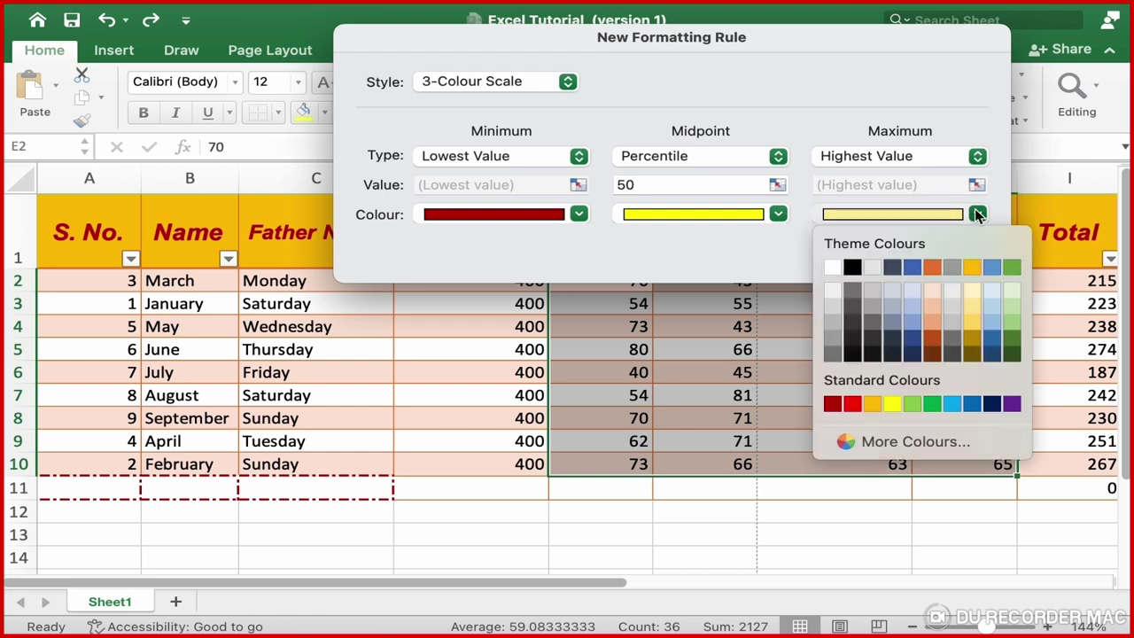
click(1009, 406)
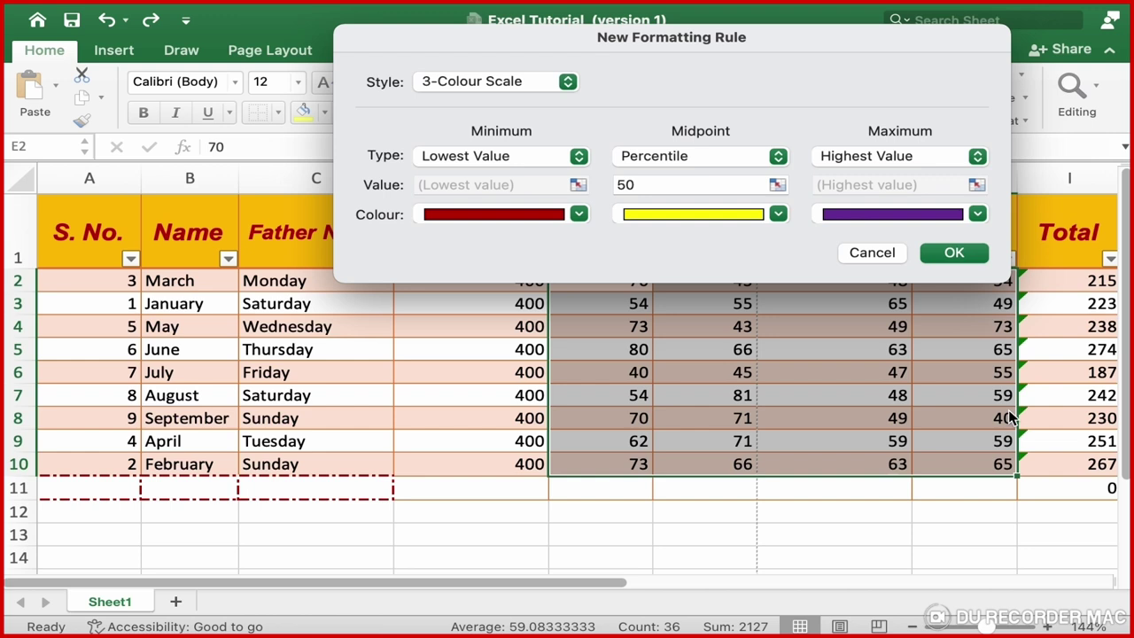
click(973, 253)
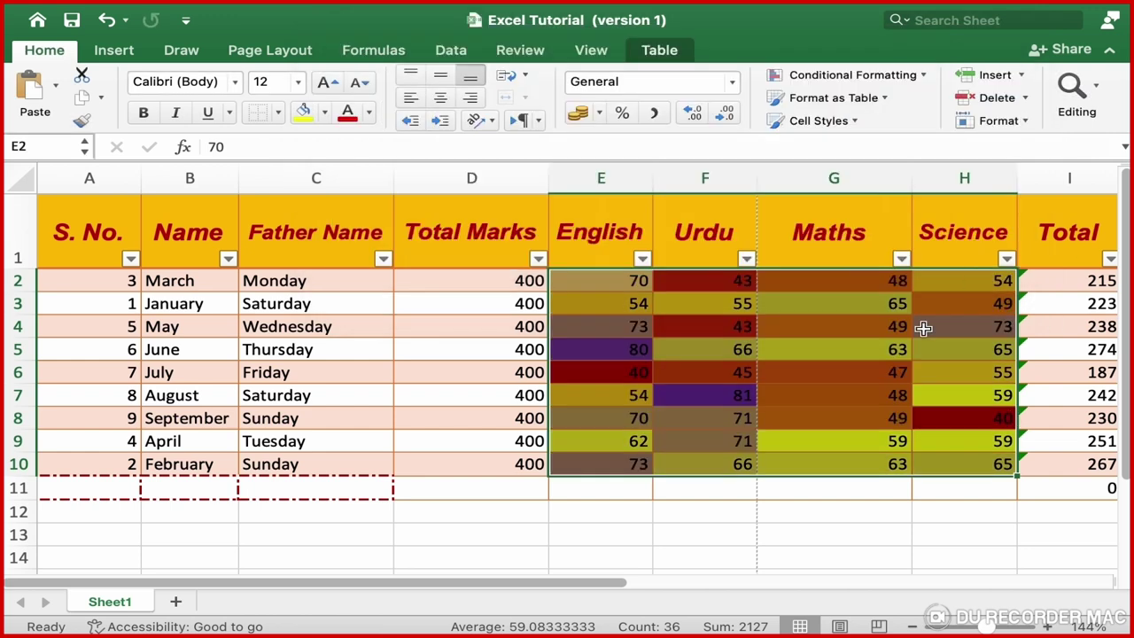
click(712, 440)
click(742, 401)
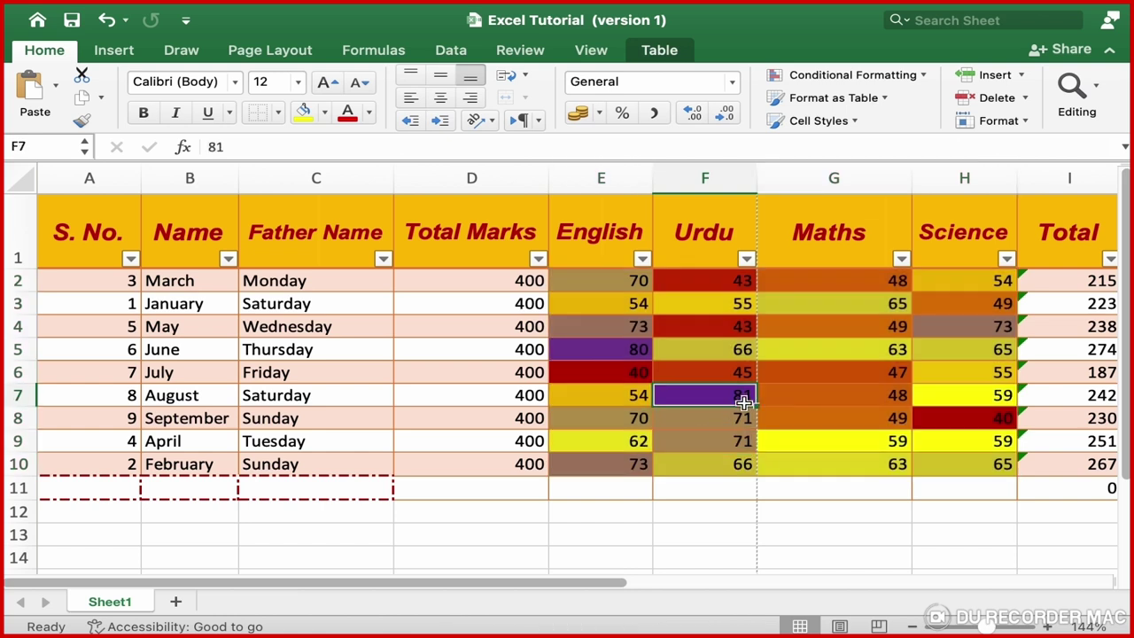
click(742, 303)
click(848, 304)
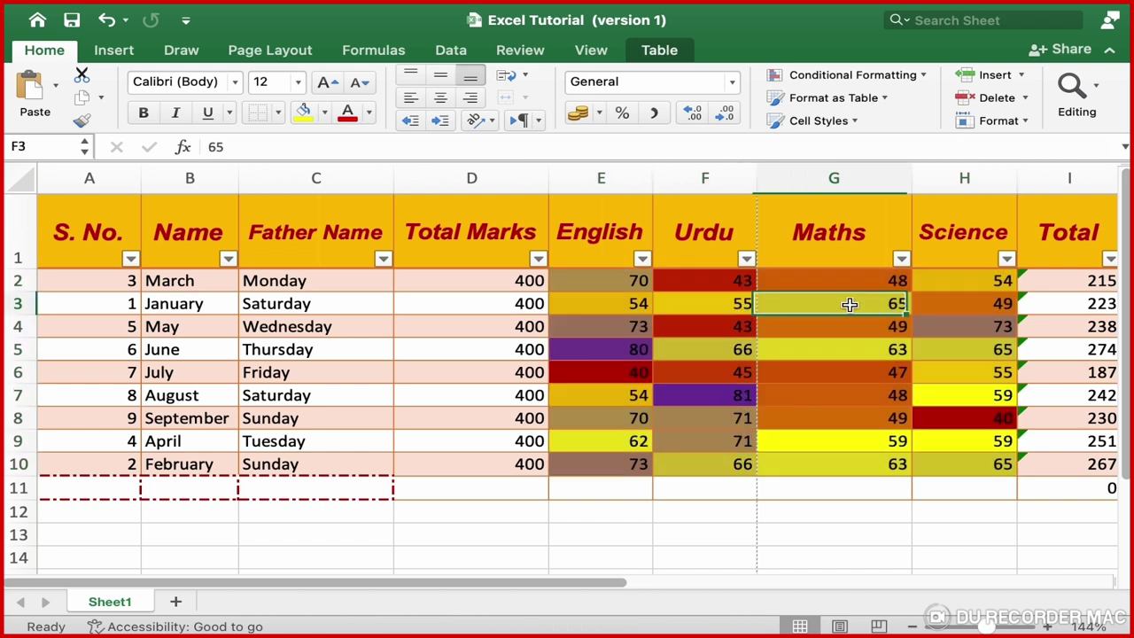
click(850, 350)
click(742, 283)
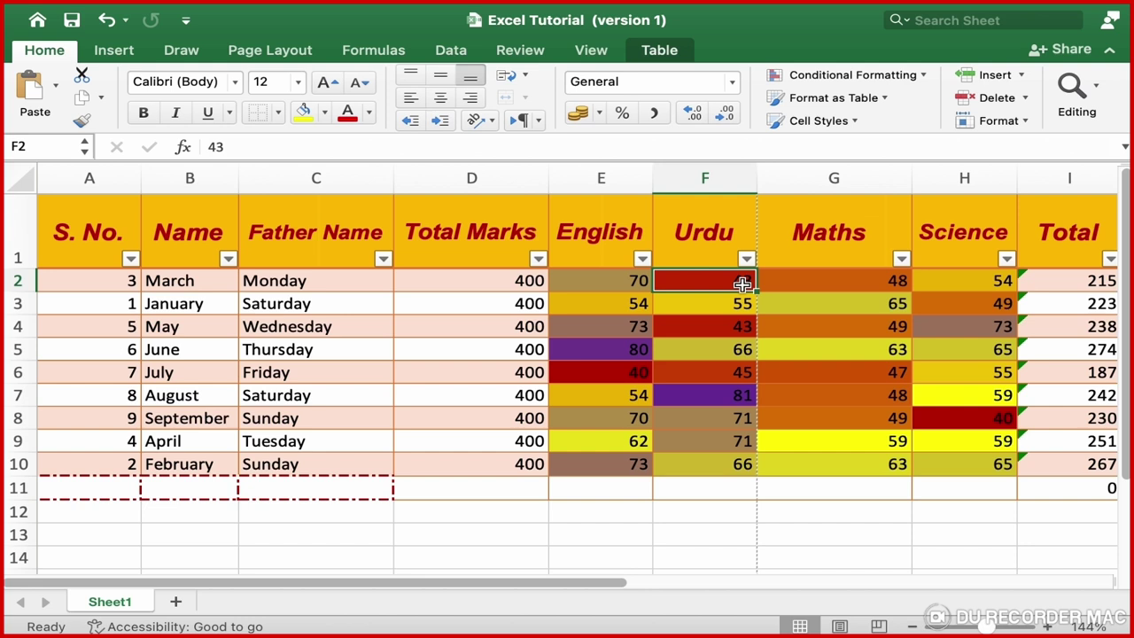
Step: Select E2:H10, undo the three-colour scale, and start a new 2-Colour Scale rule
drag(620, 282, 992, 463)
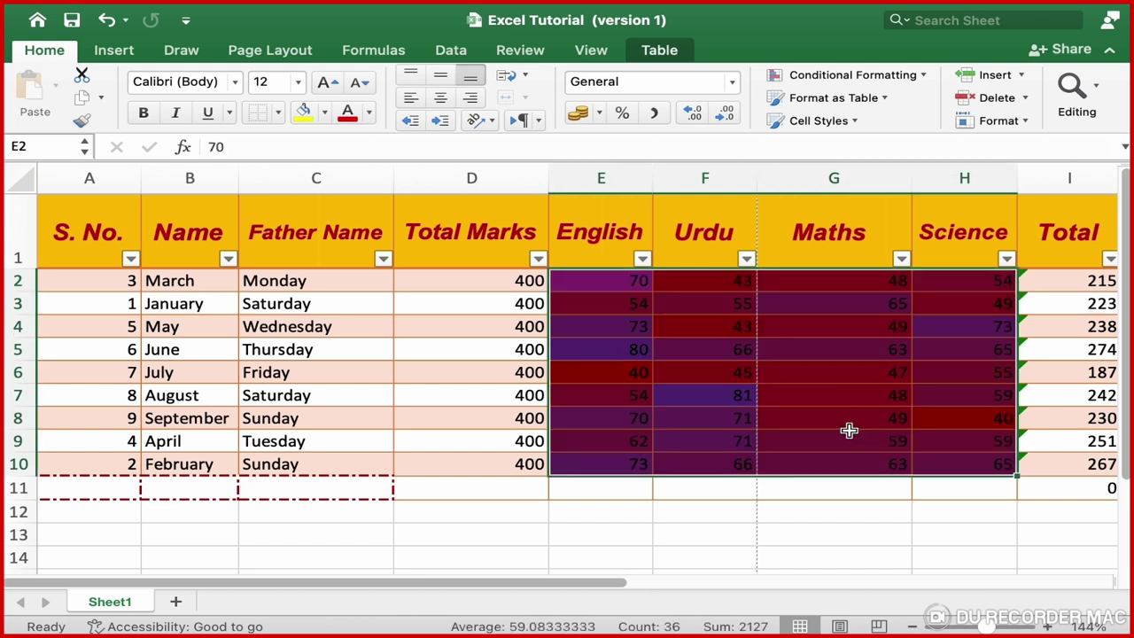
key(super+z)
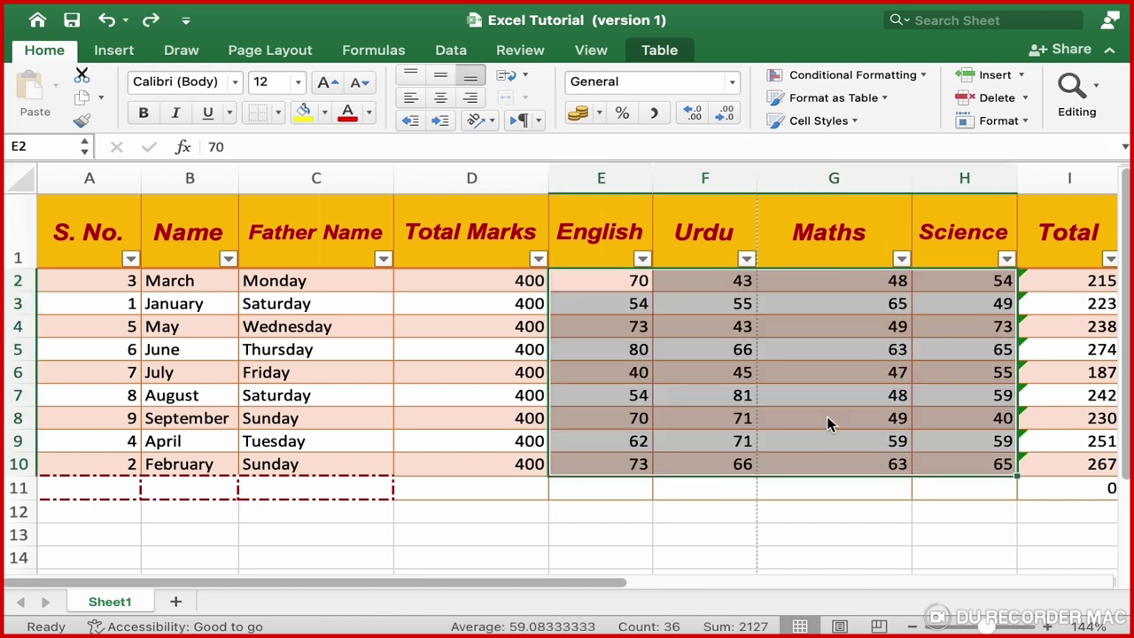
click(921, 78)
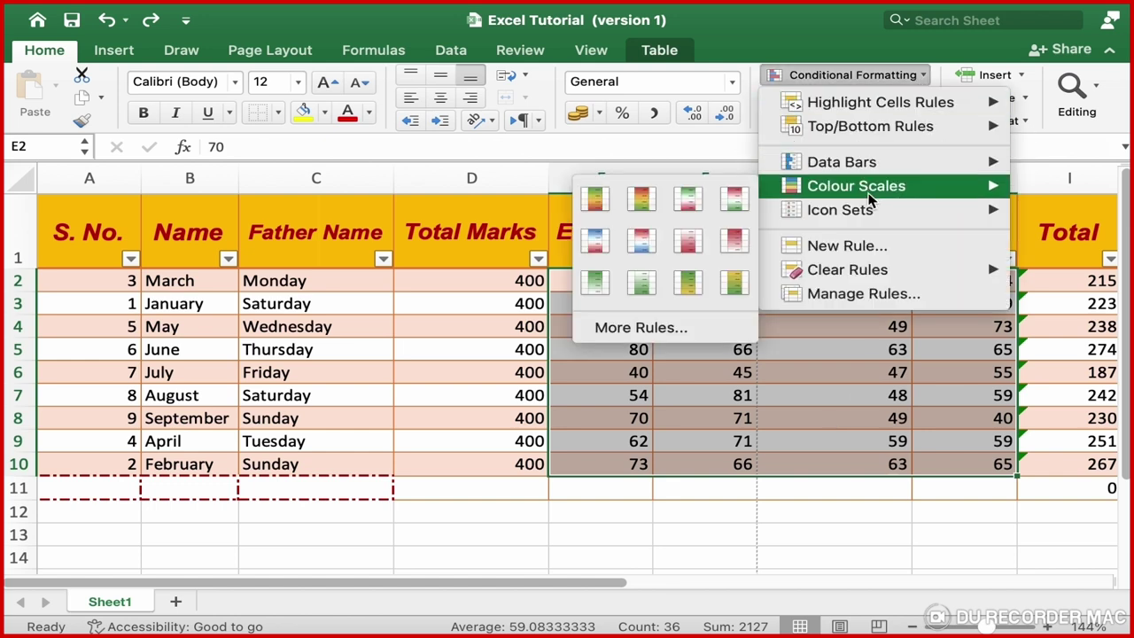
mouse_move(841, 162)
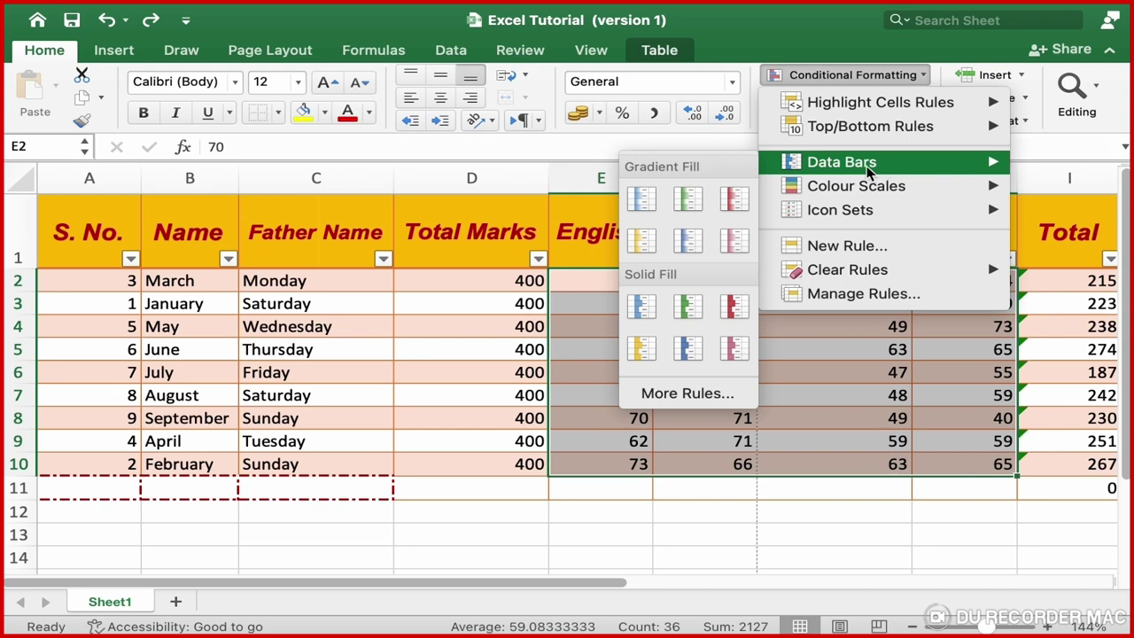
click(716, 395)
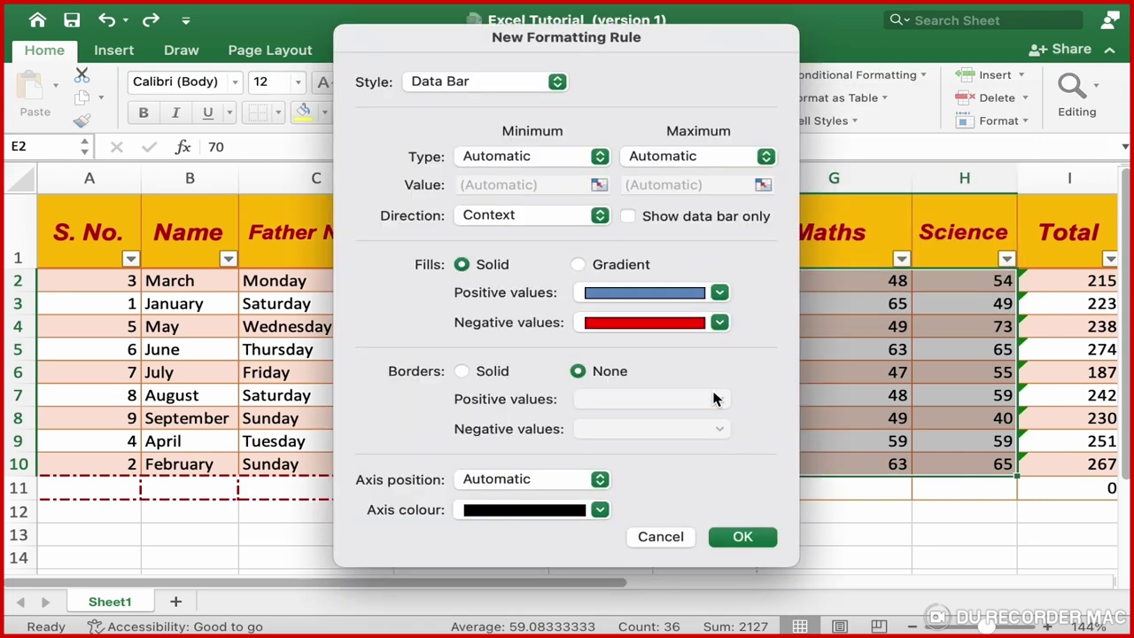
click(503, 86)
click(503, 41)
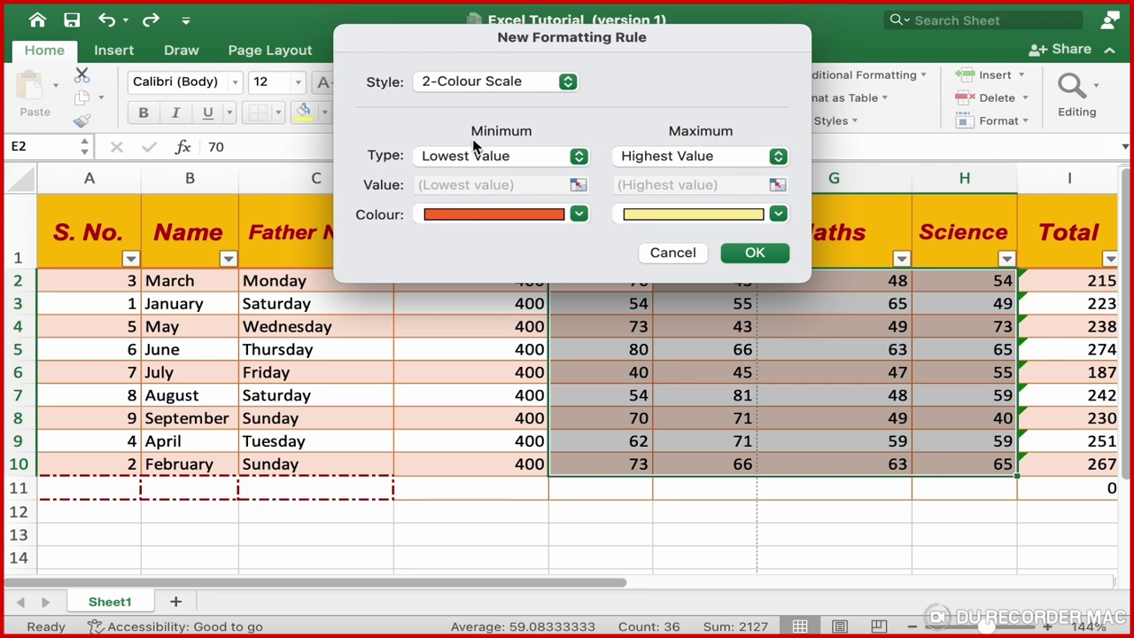
Step: Apply the 2-Colour Scale with a dark red minimum and bright yellow maximum
click(577, 214)
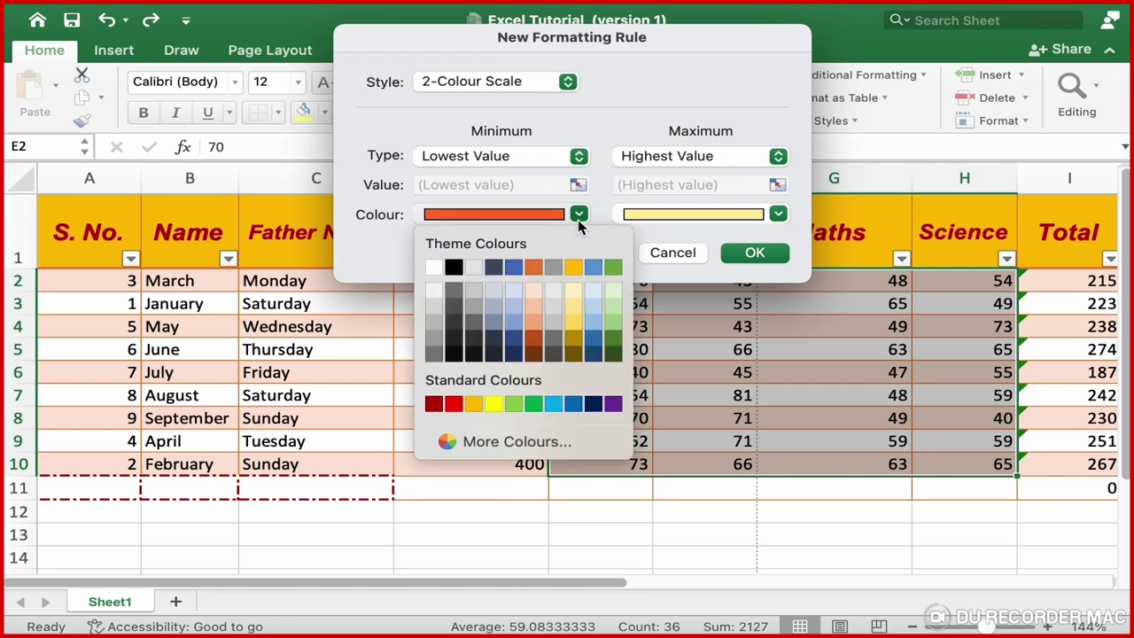
click(434, 404)
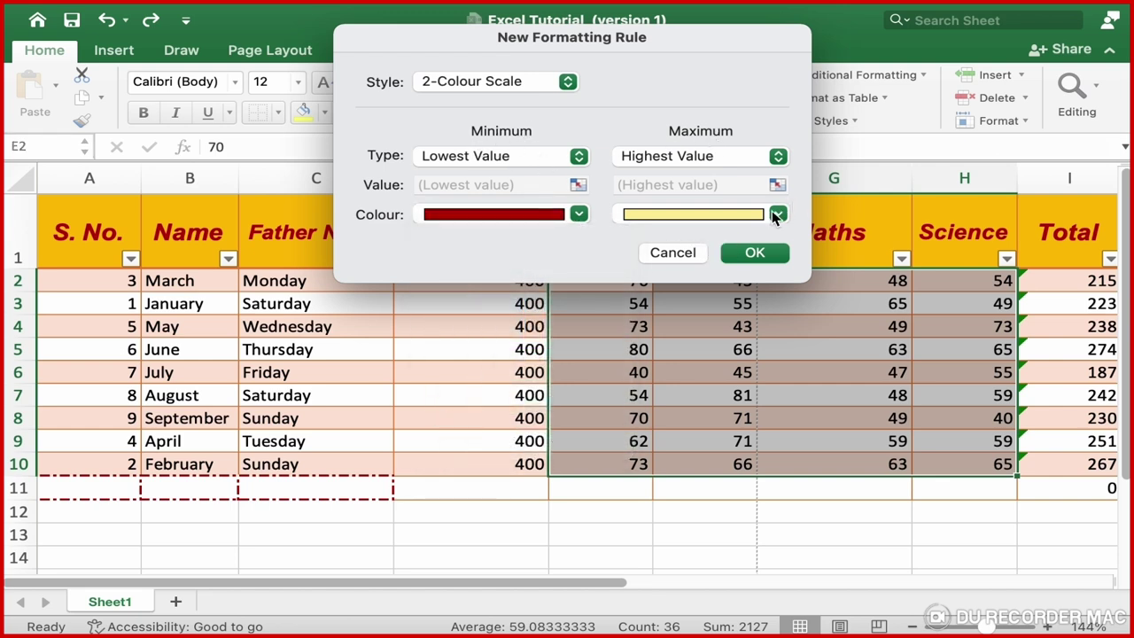
click(778, 214)
click(693, 404)
click(767, 259)
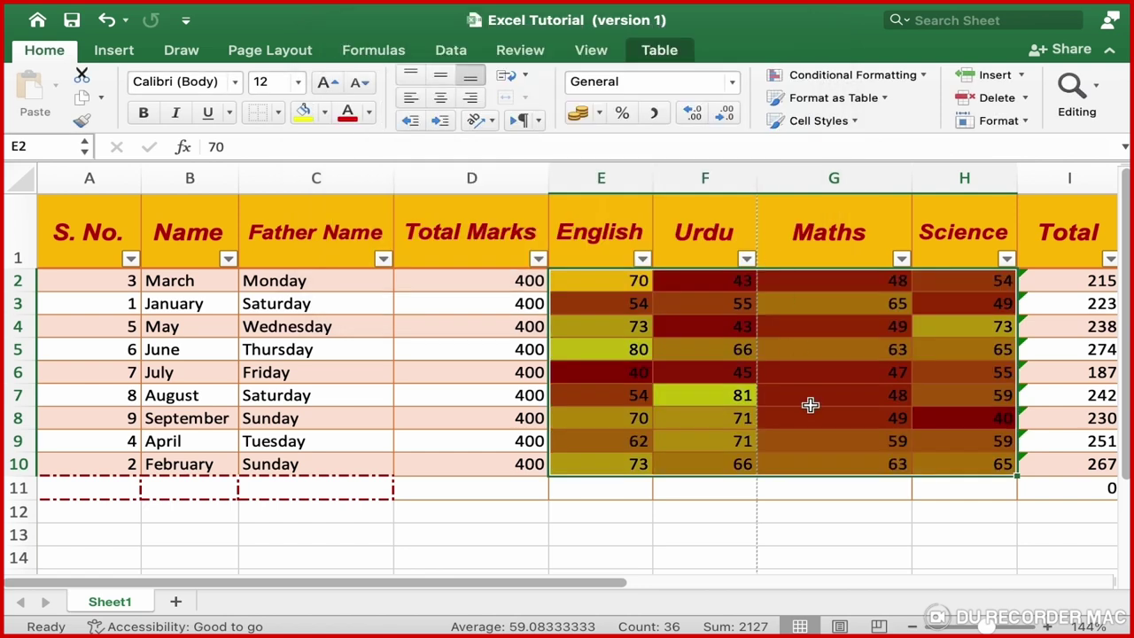
Step: Check the shading of the 81 in F7 and the 43 in F2
click(742, 395)
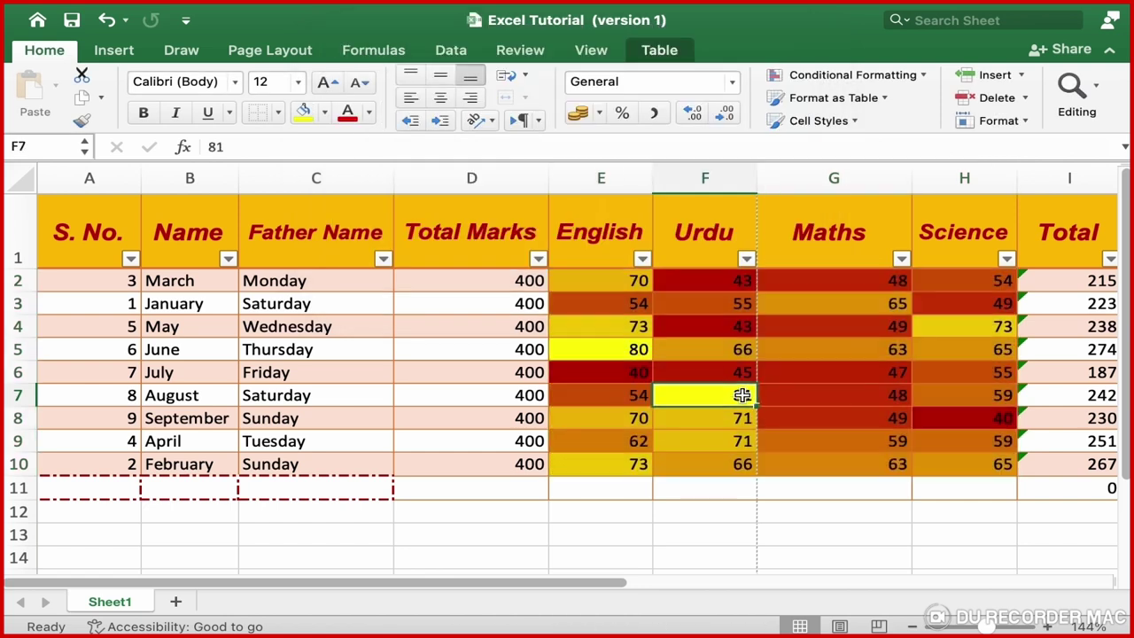
click(724, 282)
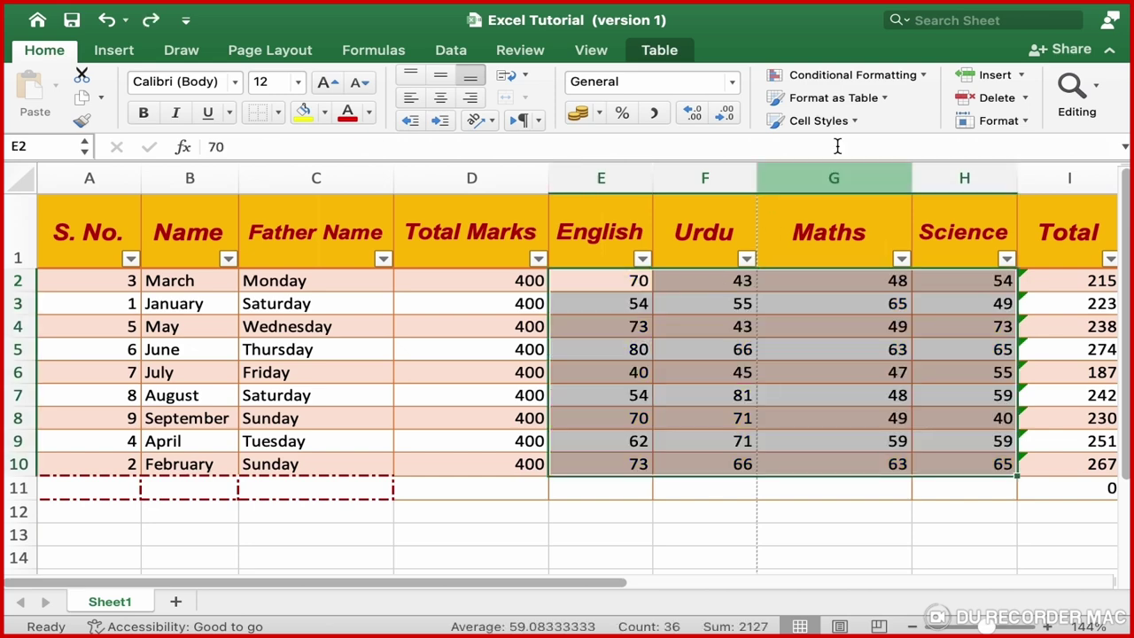
Step: Open a new 2-Colour Scale rule for the marks, then cancel it without applying
click(913, 77)
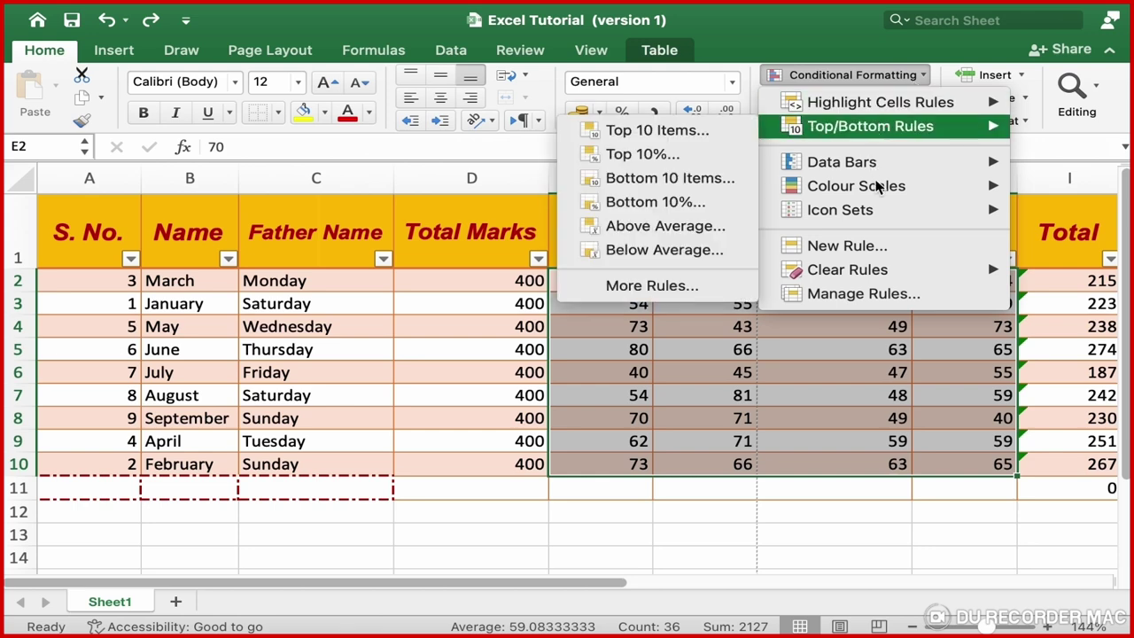
mouse_move(856, 186)
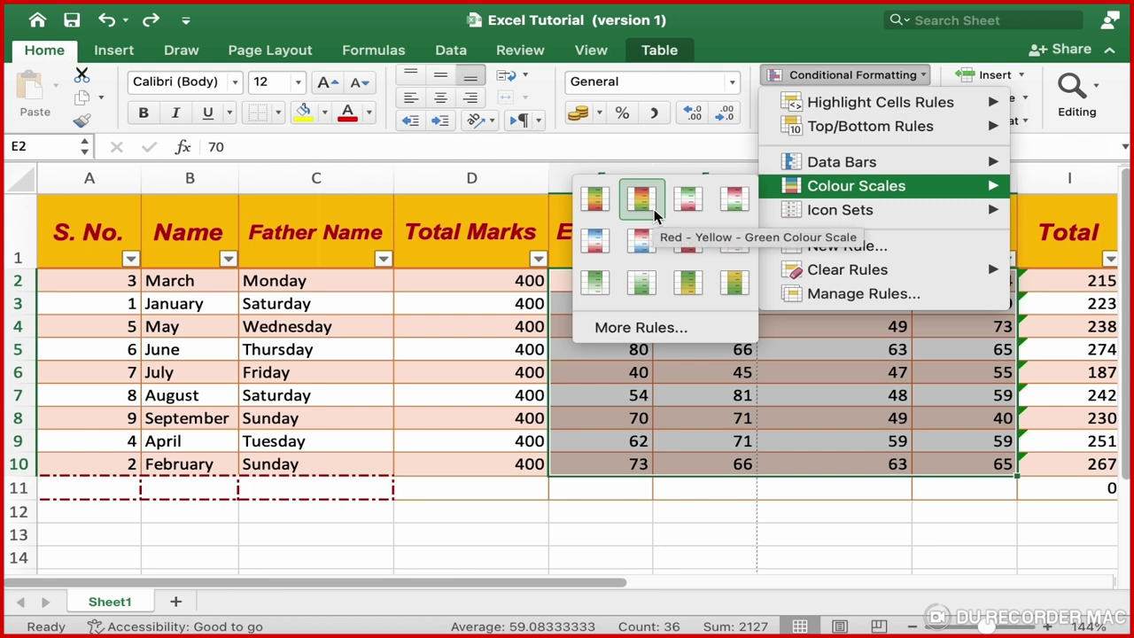
click(653, 342)
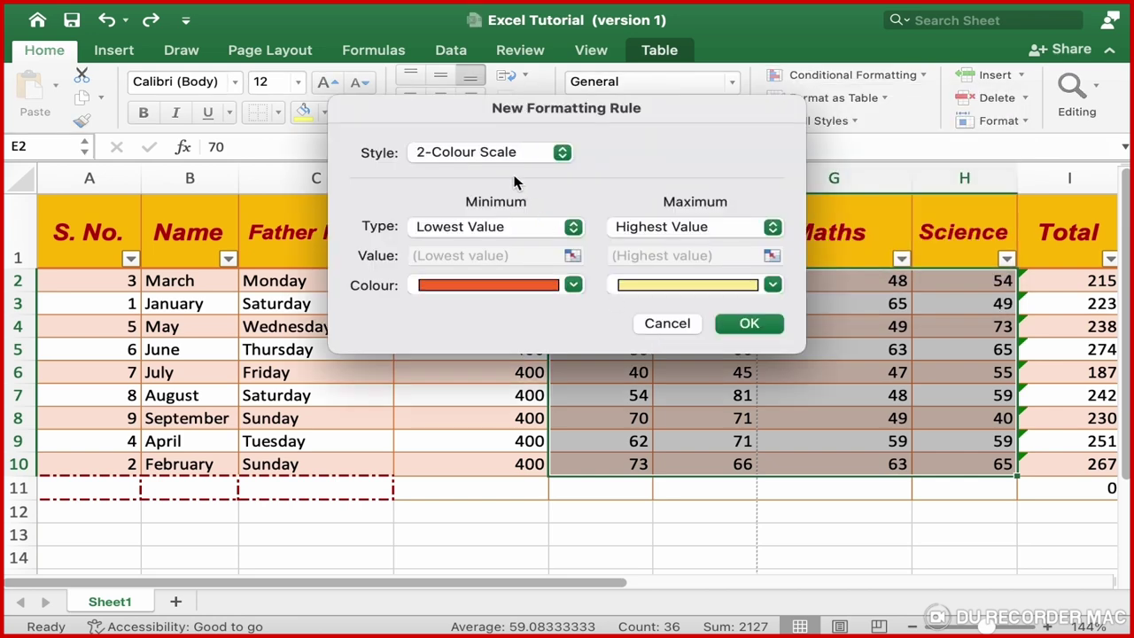
click(475, 156)
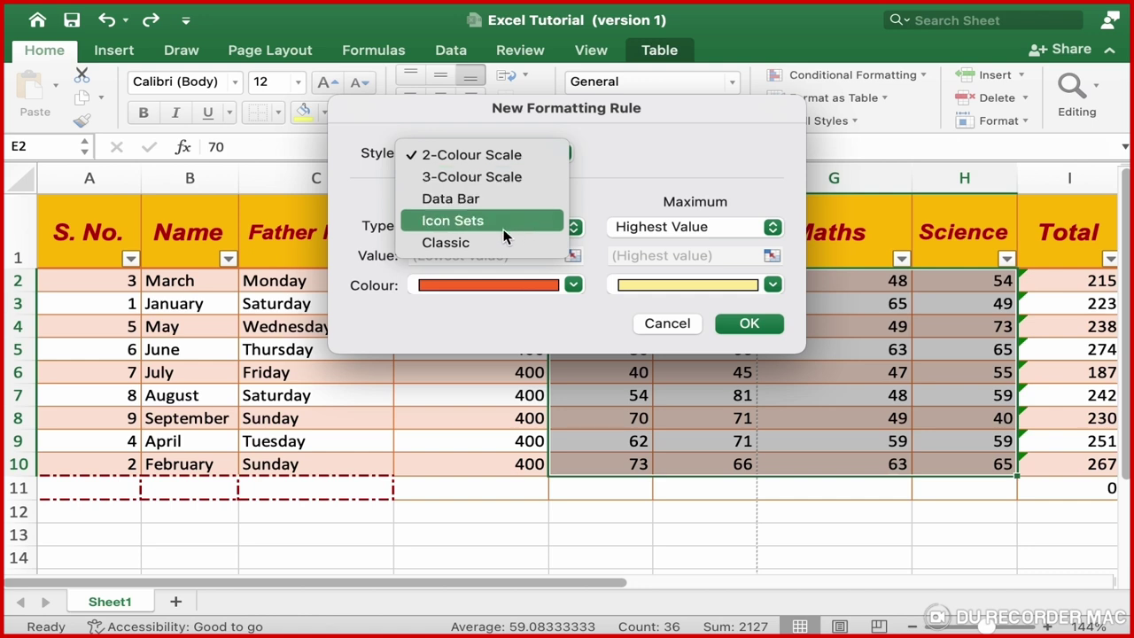
click(611, 182)
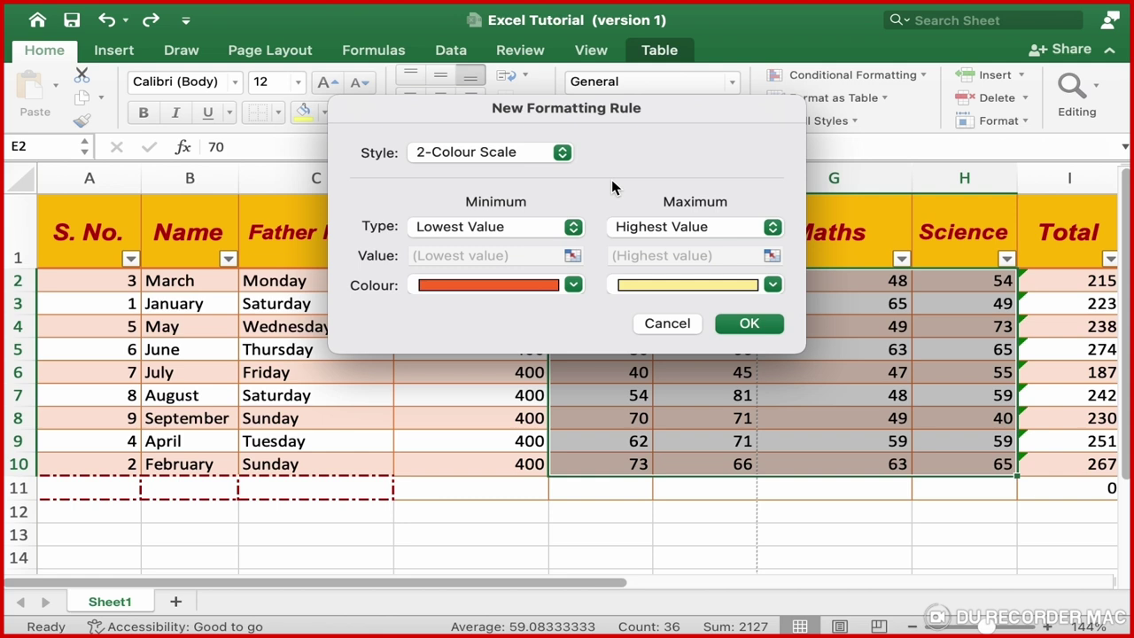
click(673, 324)
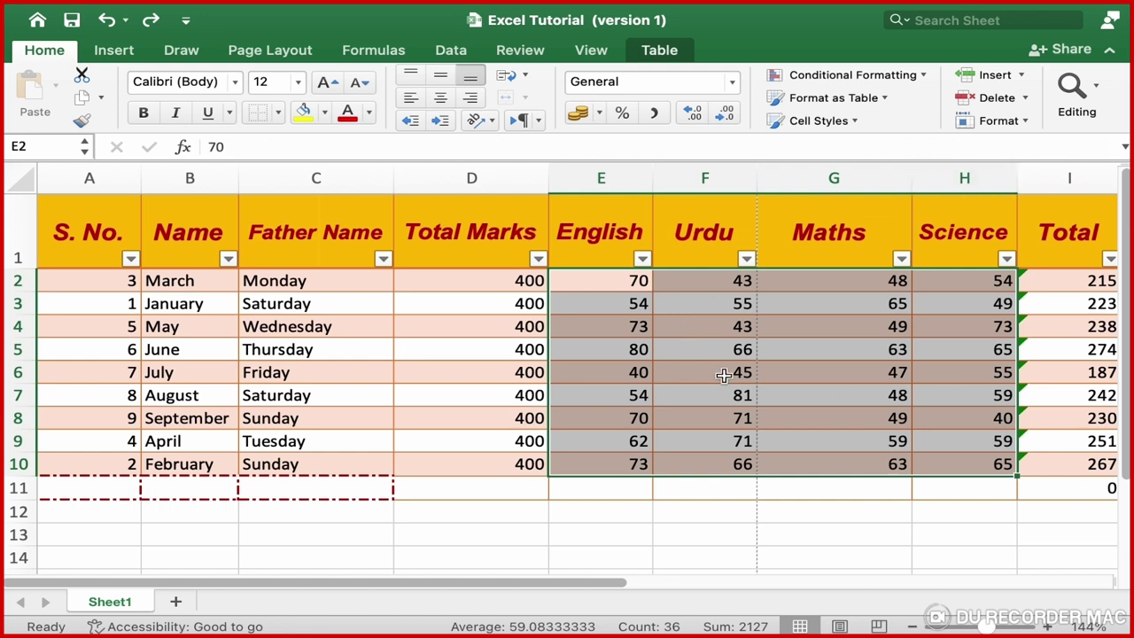
click(921, 77)
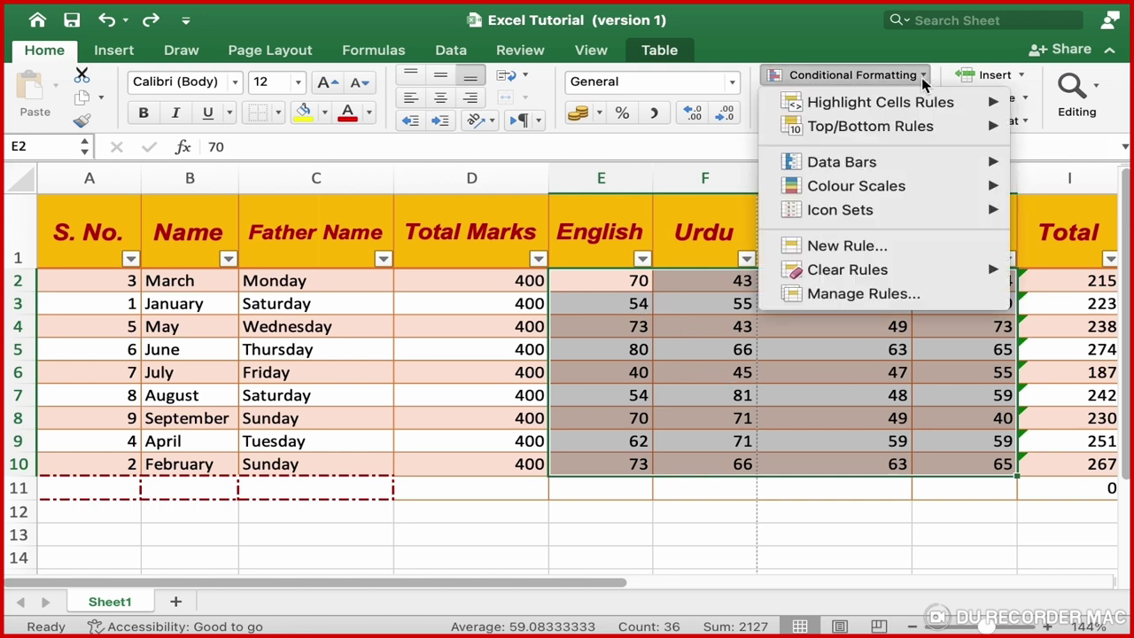
mouse_move(839, 210)
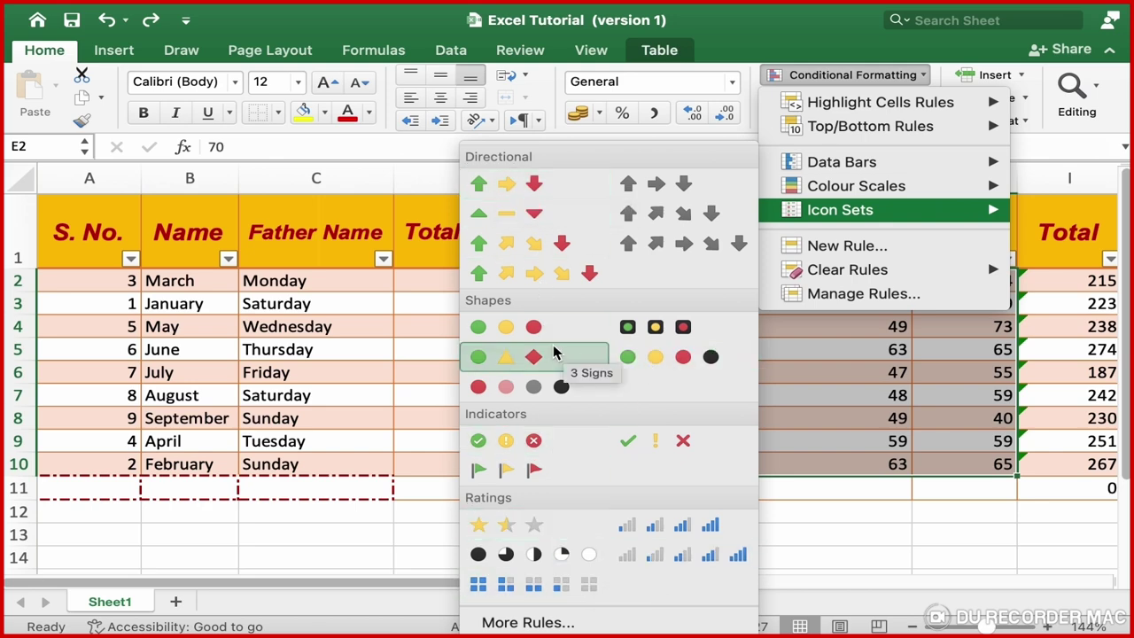
click(532, 185)
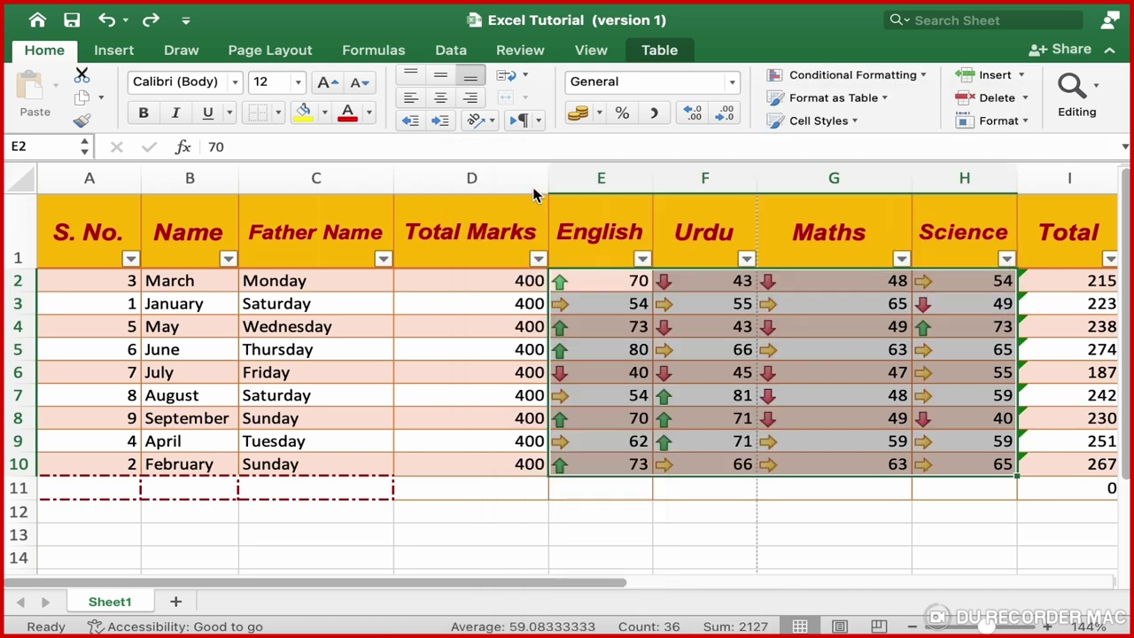
click(736, 438)
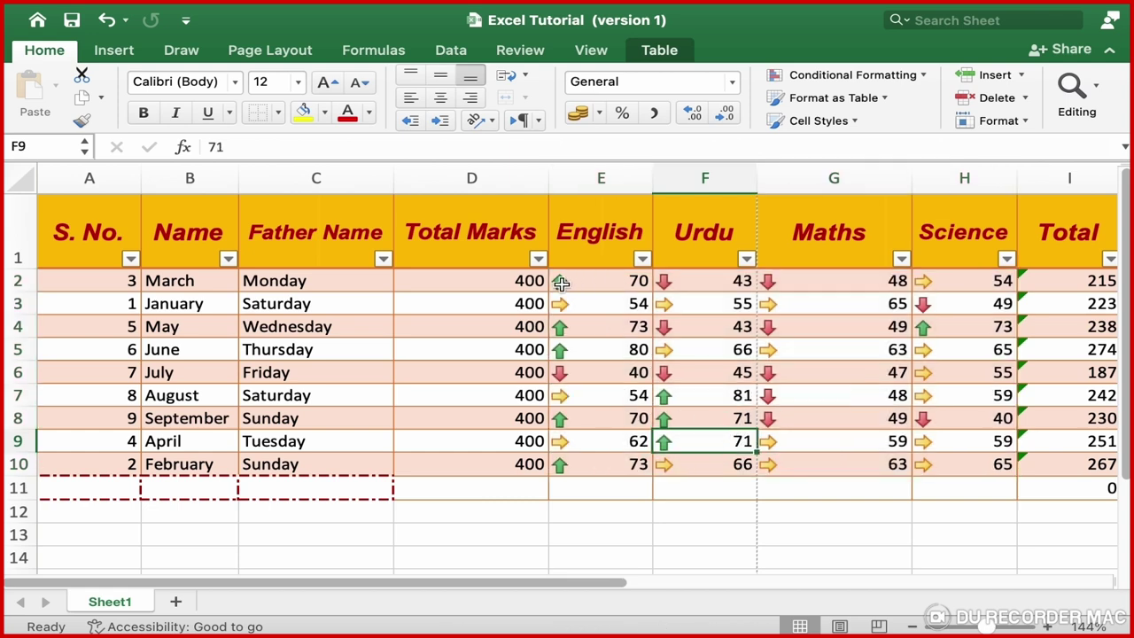
click(560, 282)
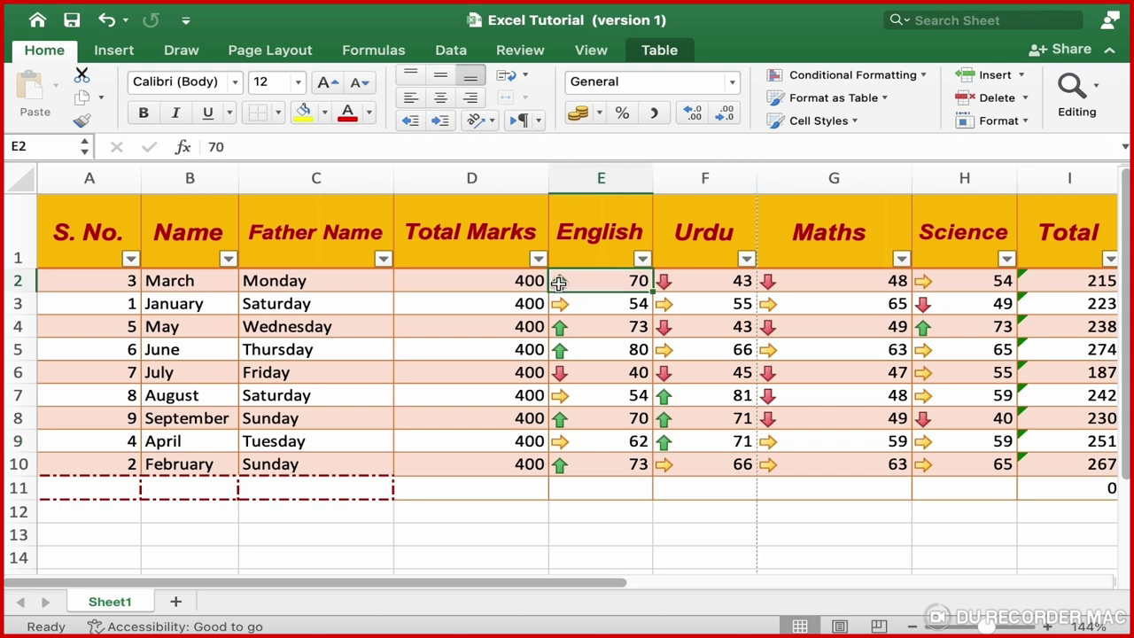
click(569, 336)
click(577, 371)
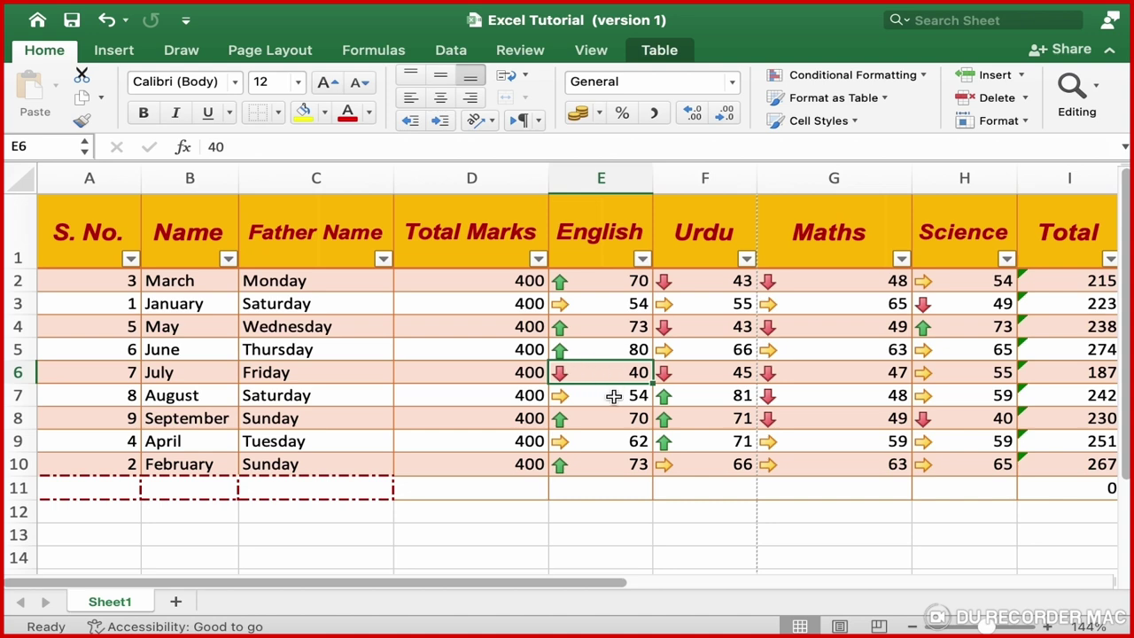
click(613, 396)
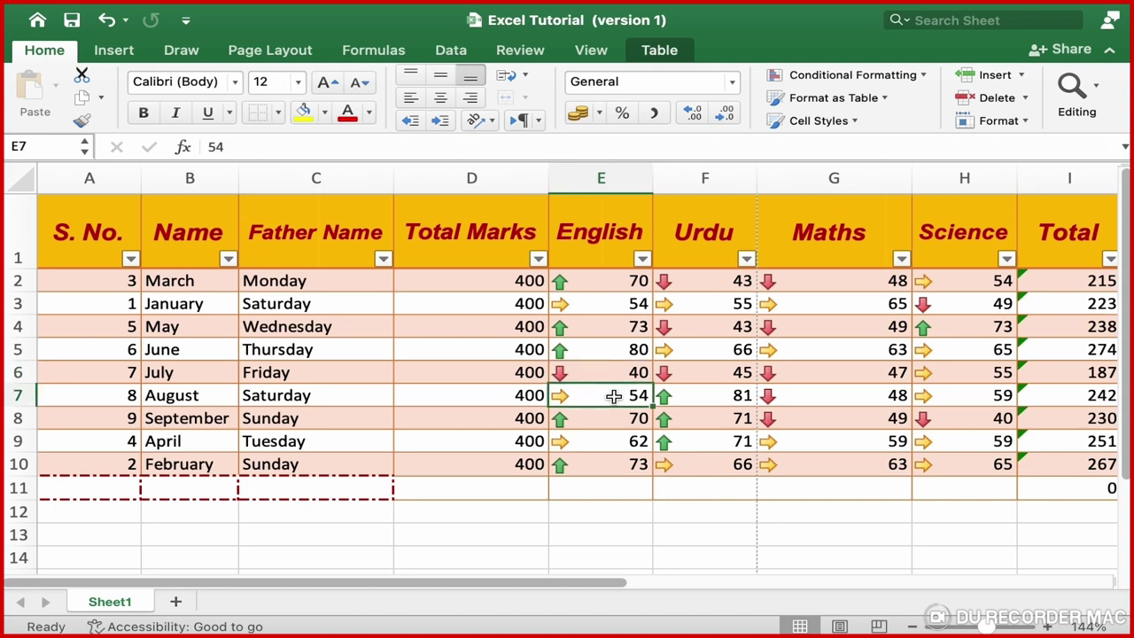
key(ctrl+z)
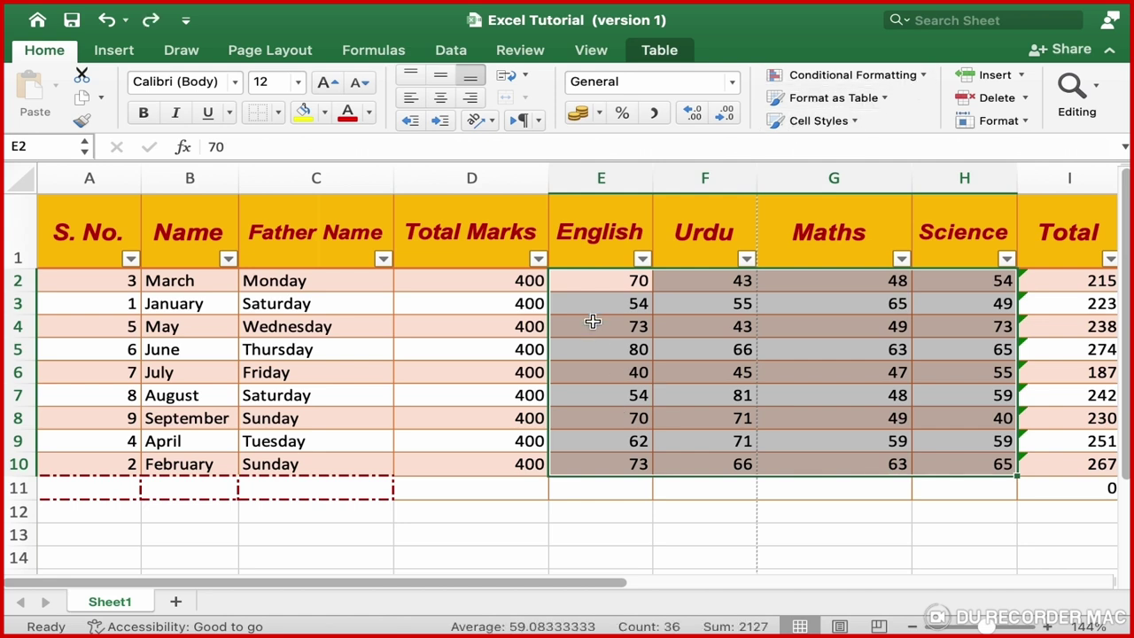
Step: Start a three traffic-light circles icon rule with Number threshold types for green and yellow
click(918, 78)
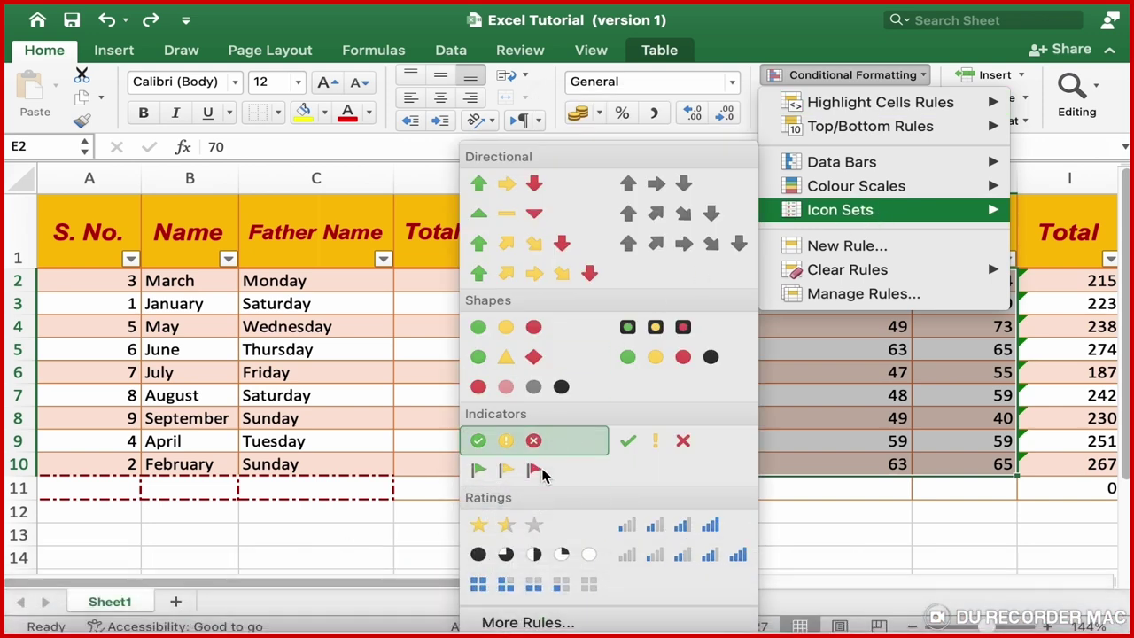
click(530, 622)
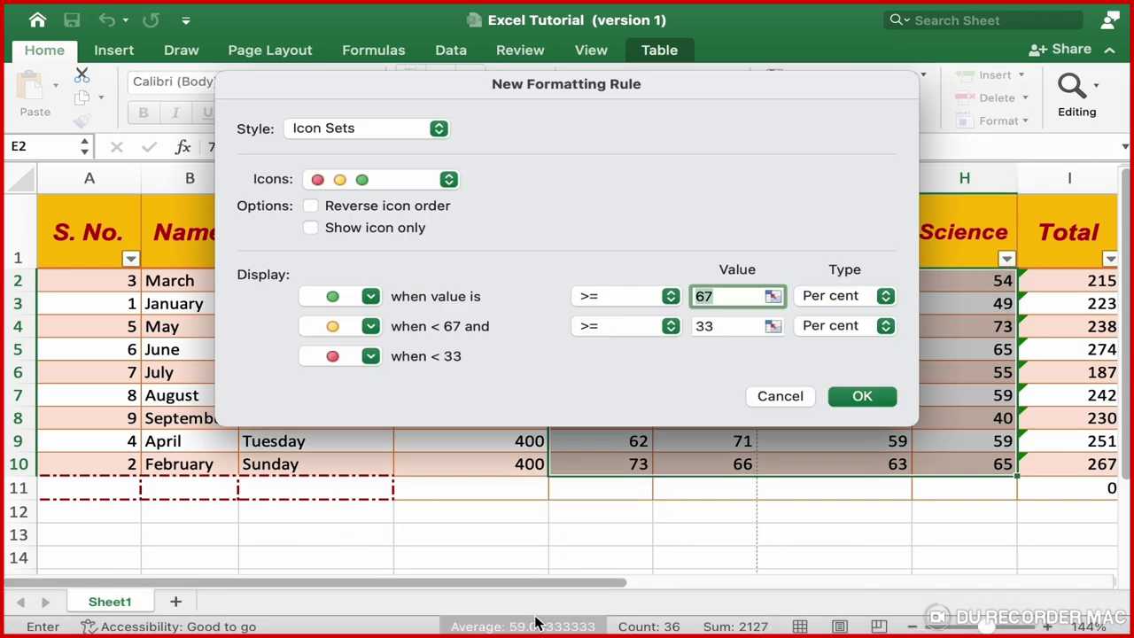
click(396, 186)
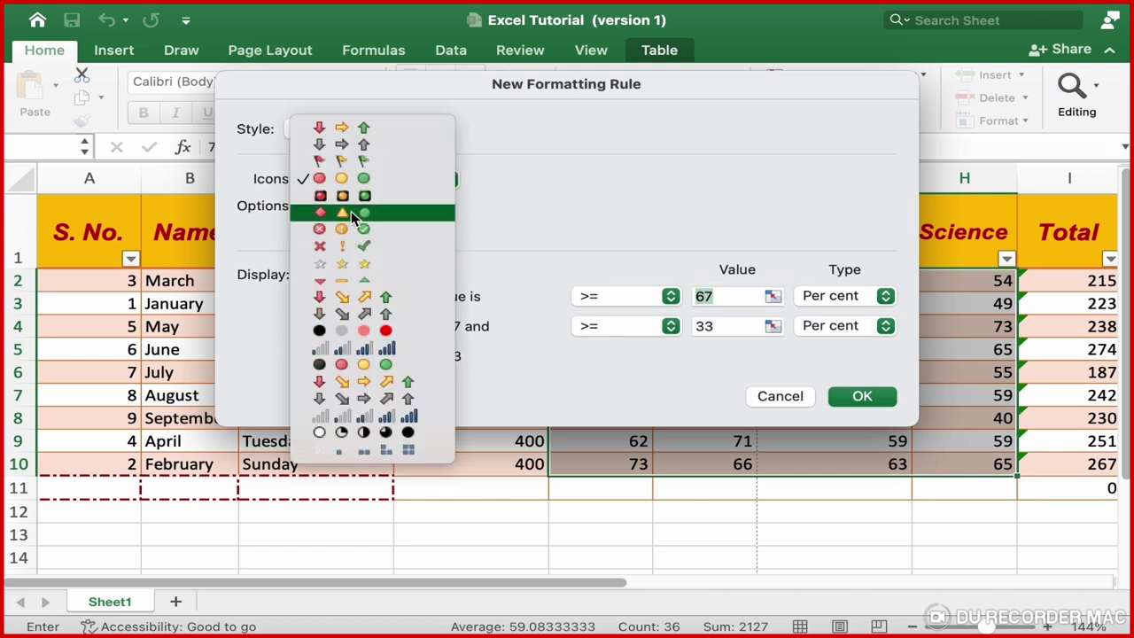
click(362, 182)
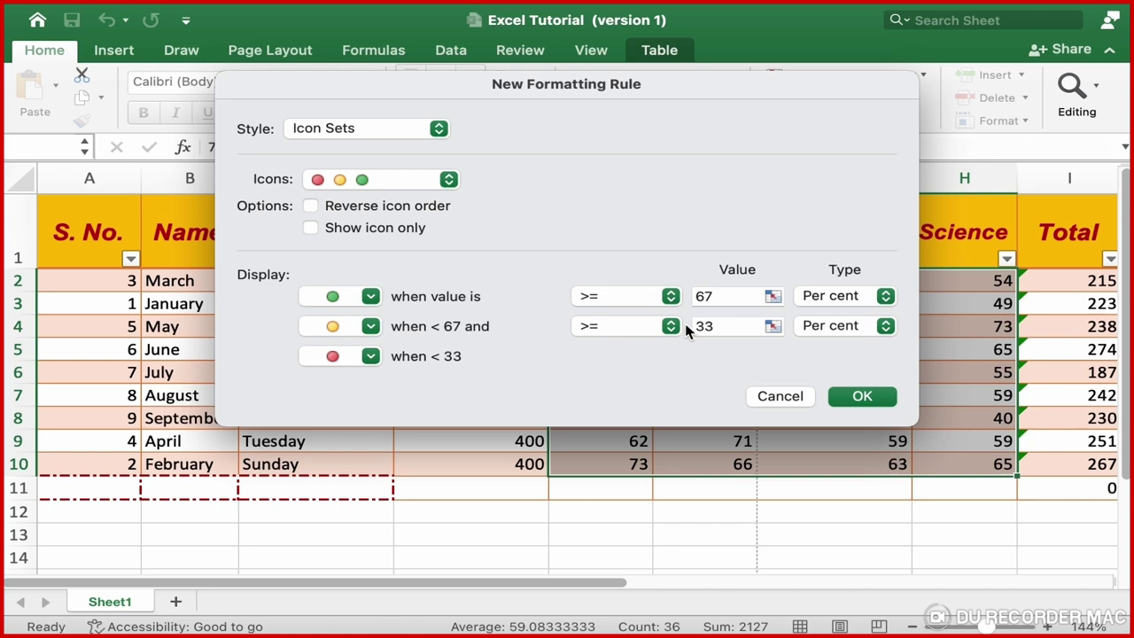
click(844, 298)
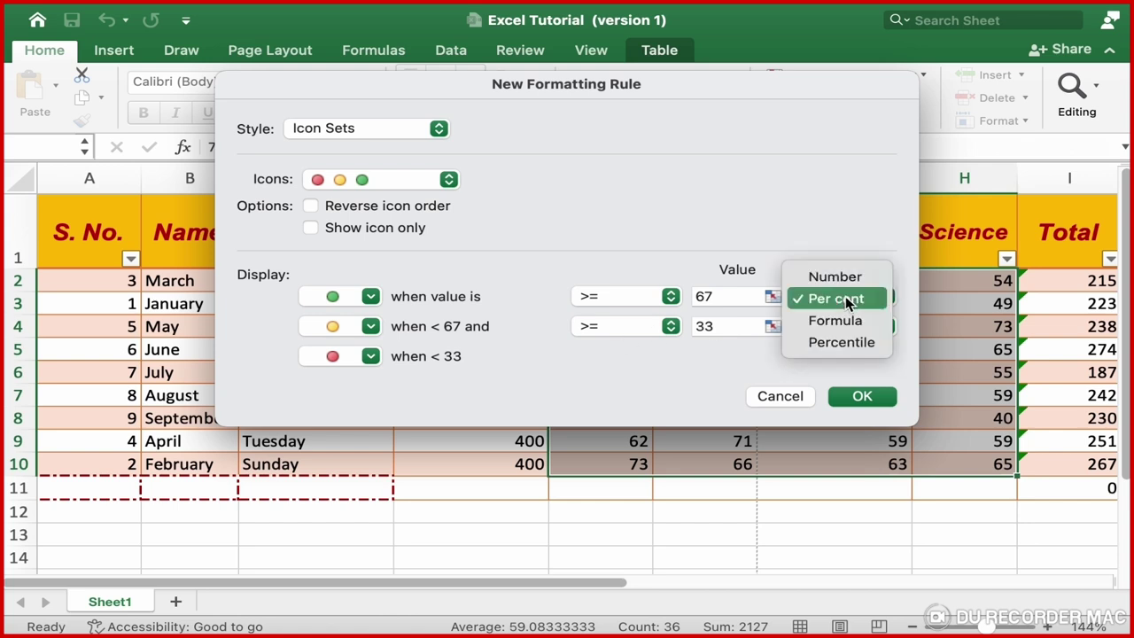
click(844, 278)
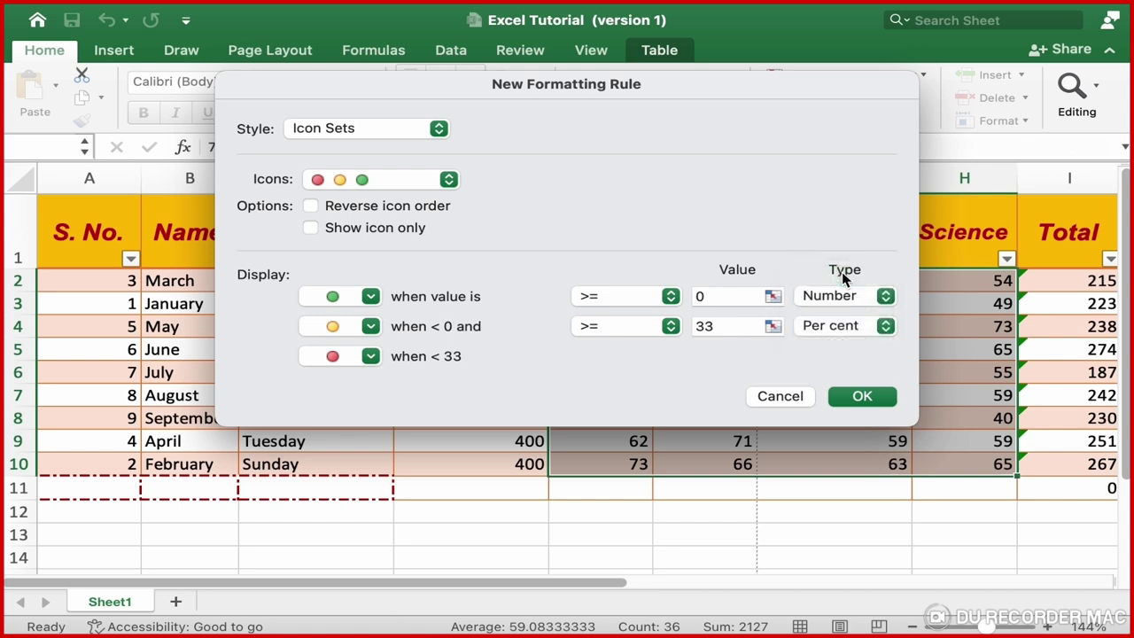
click(858, 322)
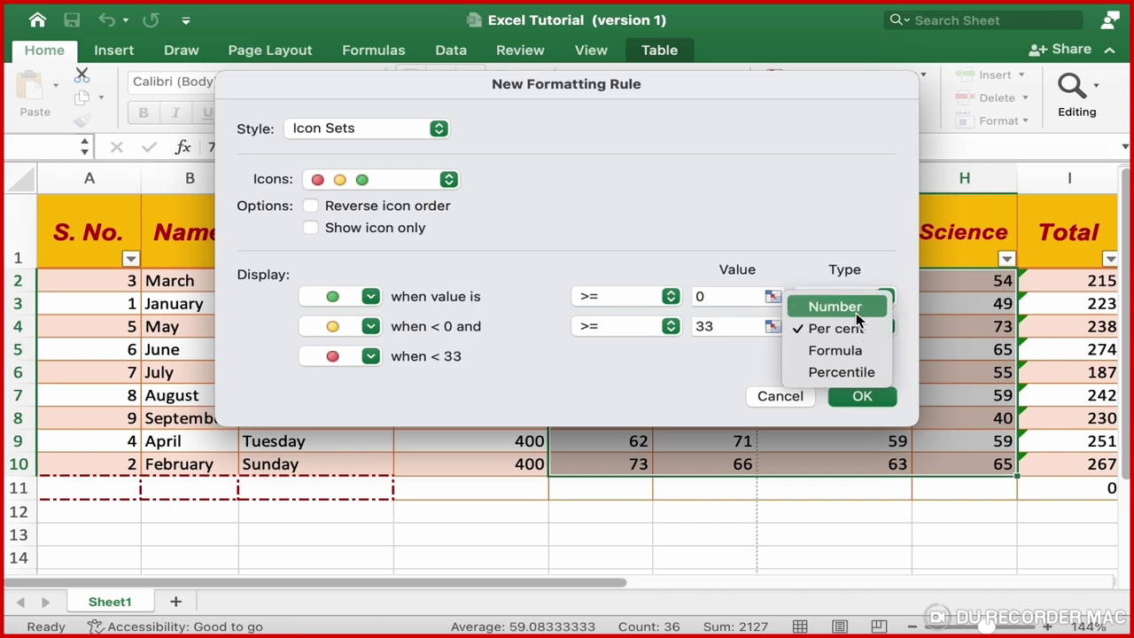
click(858, 322)
Step: Set the green threshold to 70 and yellow to 45, and apply the rule
click(710, 296)
key(BackSpace)
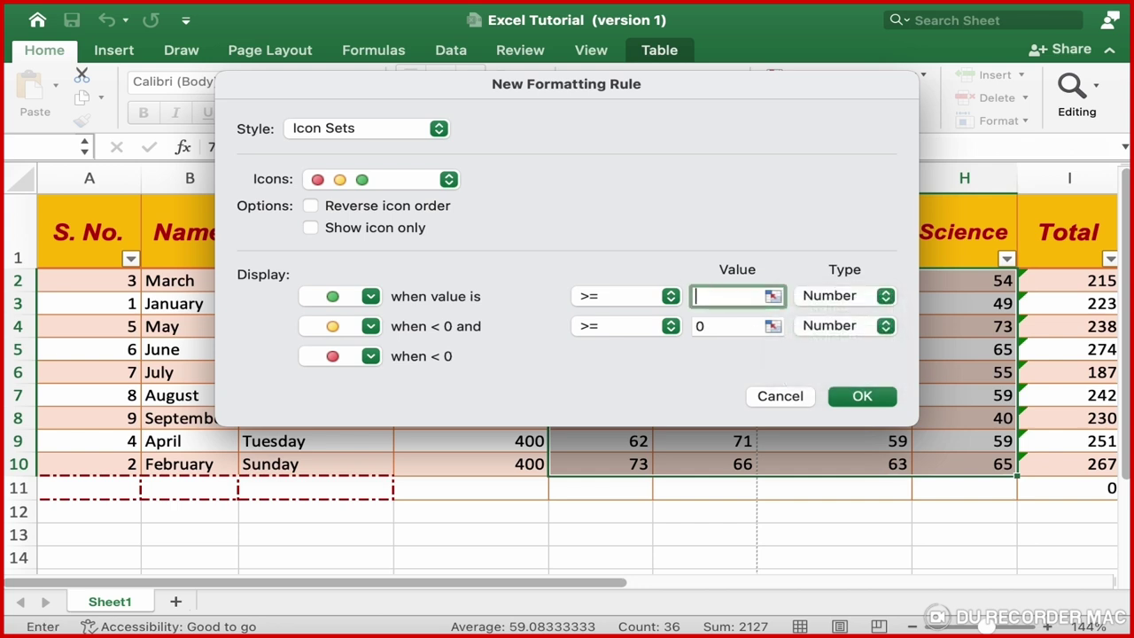
text(70)
click(729, 325)
key(BackSpace)
text(4)
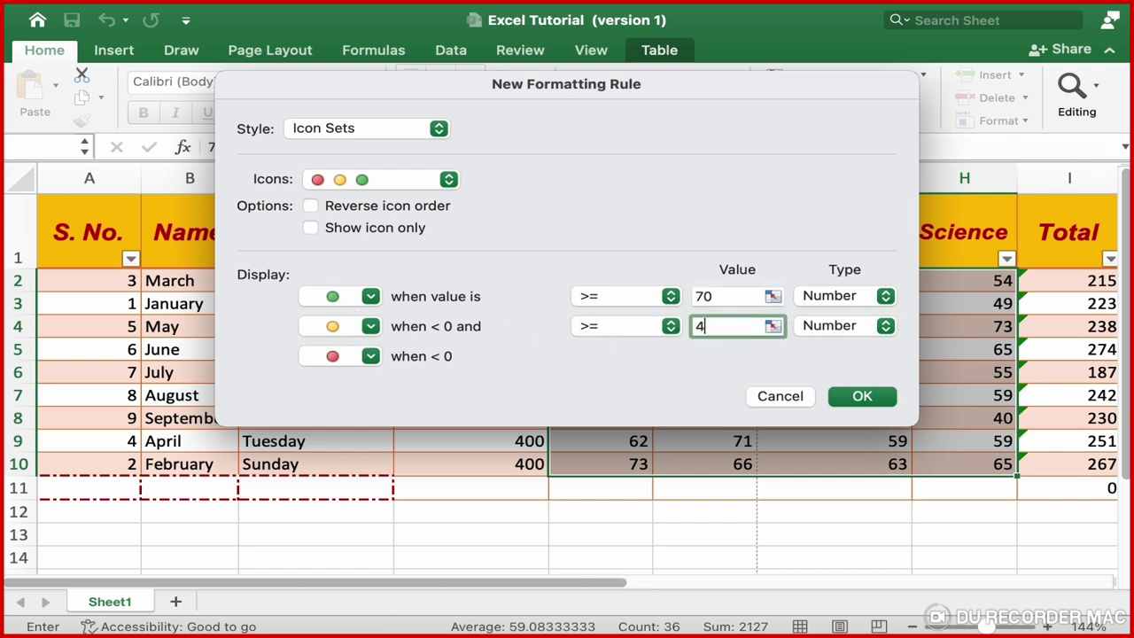
text(5)
click(881, 398)
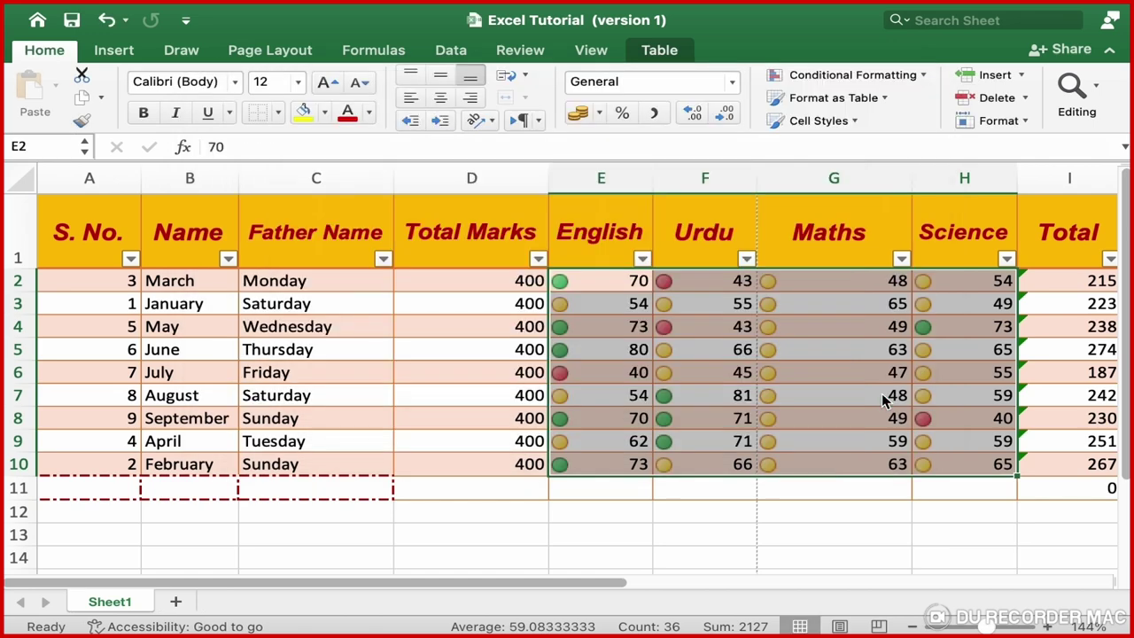
click(627, 286)
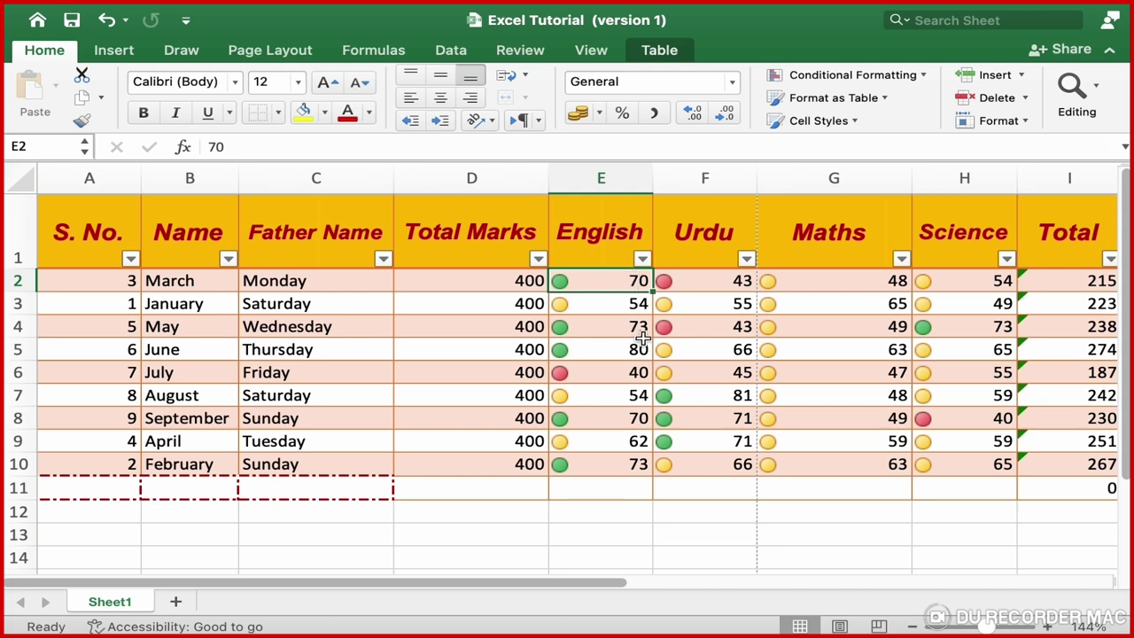
click(709, 397)
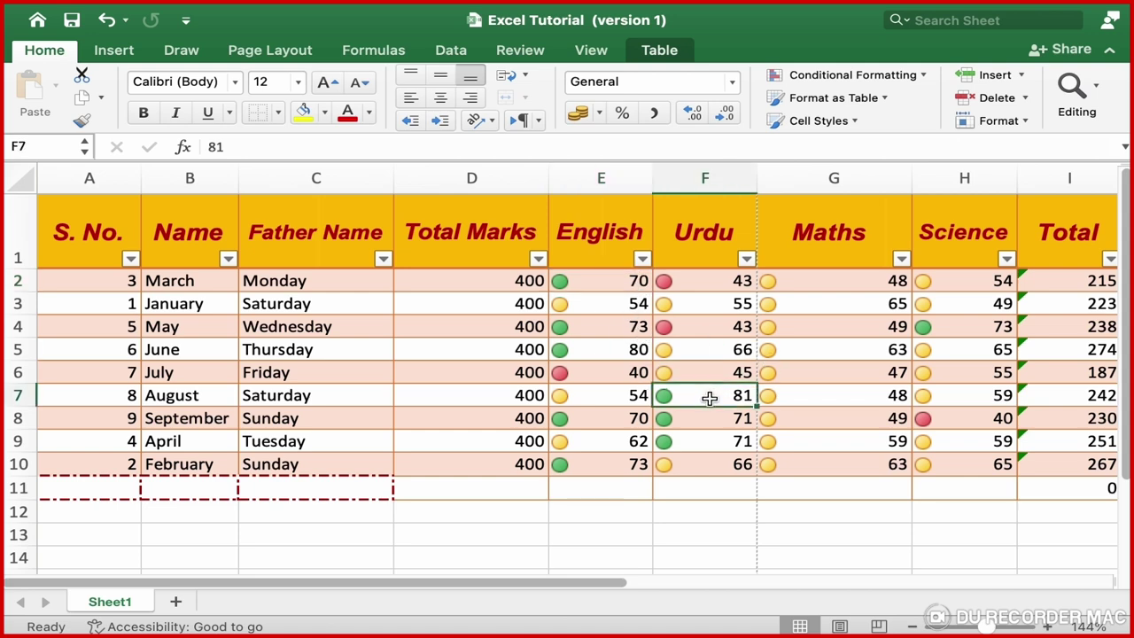
click(699, 419)
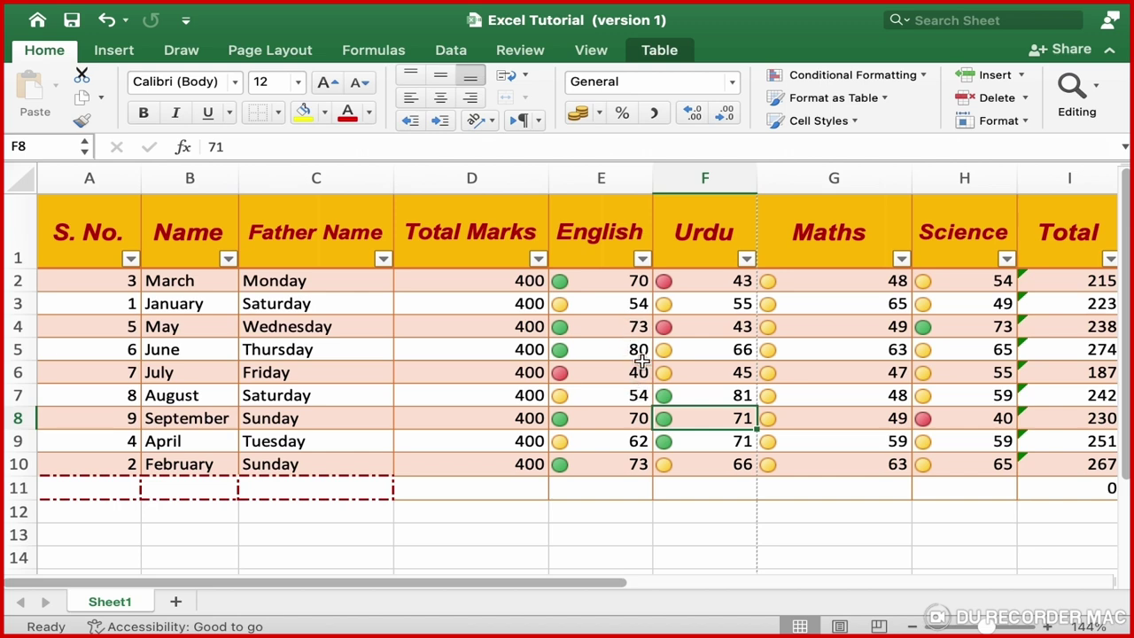
click(721, 311)
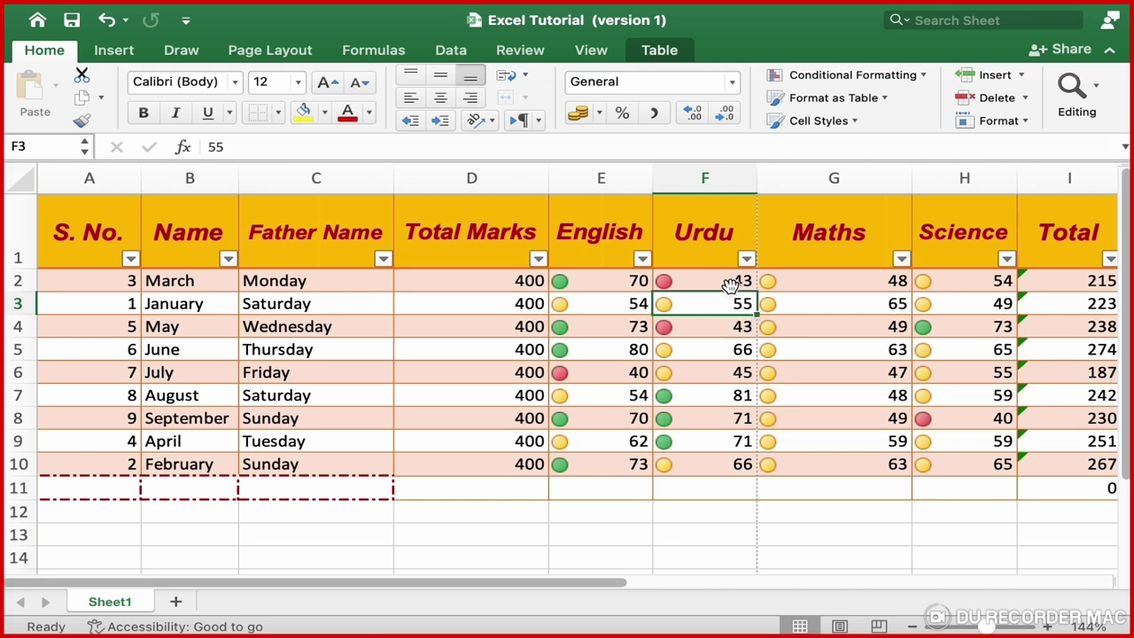
click(667, 329)
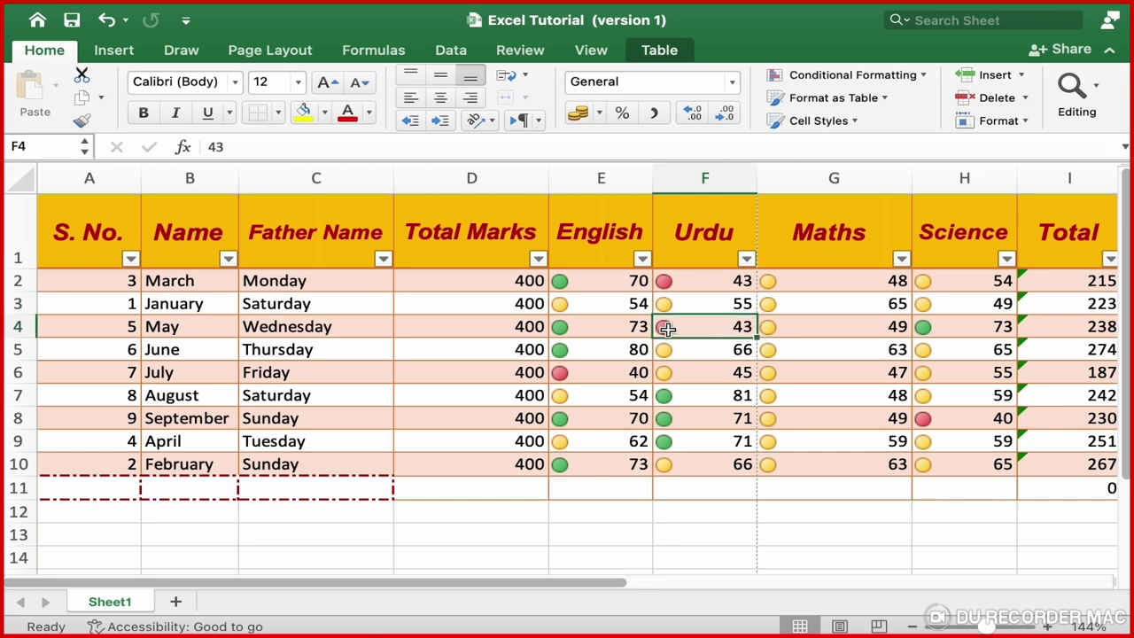